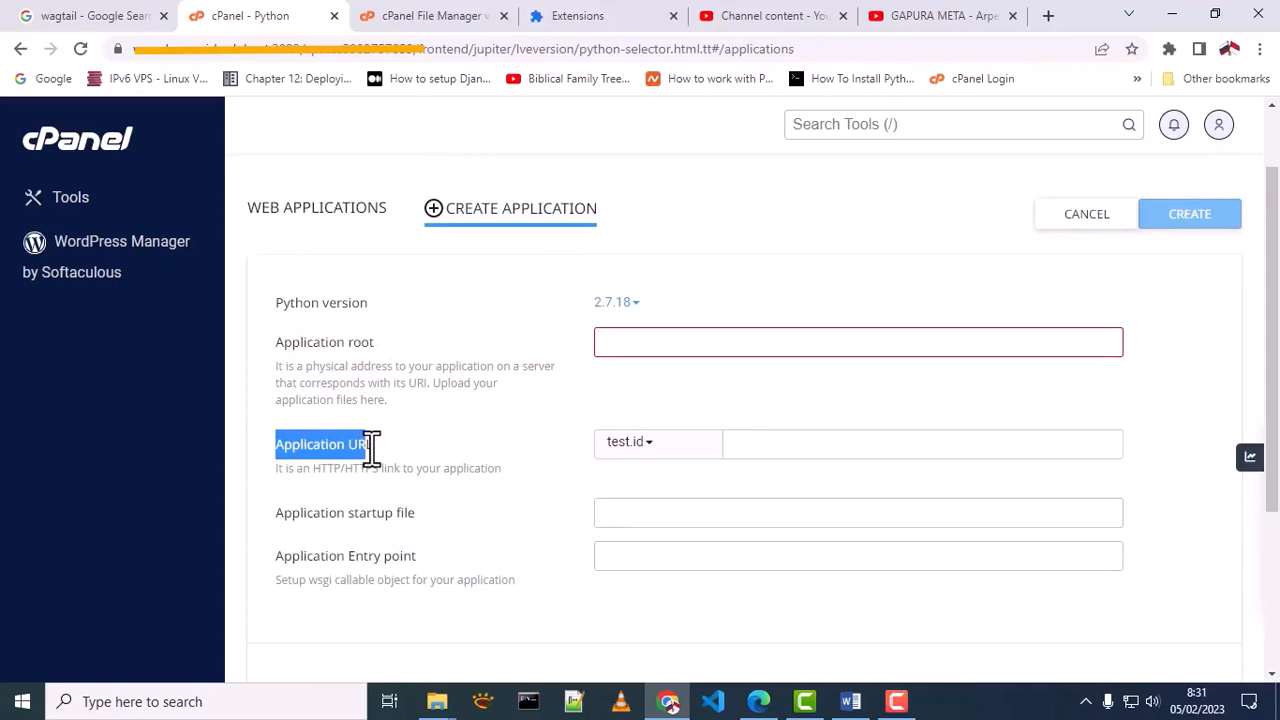
Choose dinotest.xyz as the application URL's domain in the new Python application form
drag(275, 513, 416, 513)
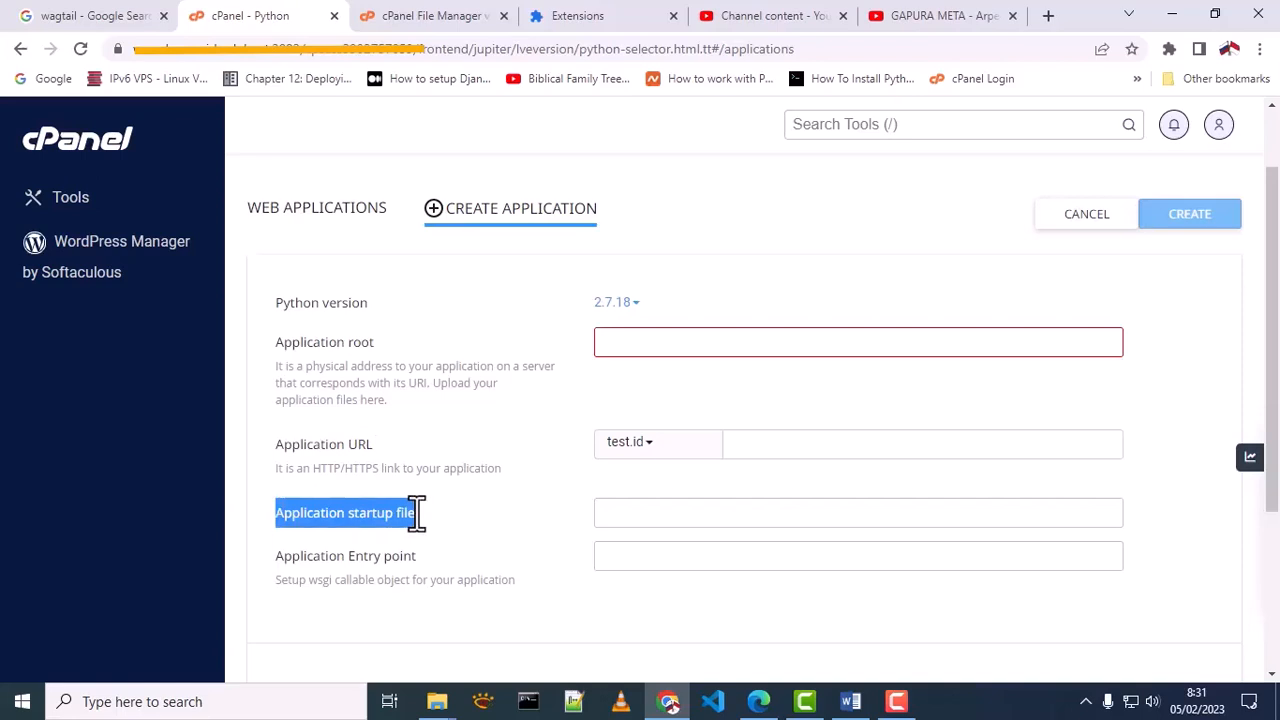
drag(285, 560, 418, 559)
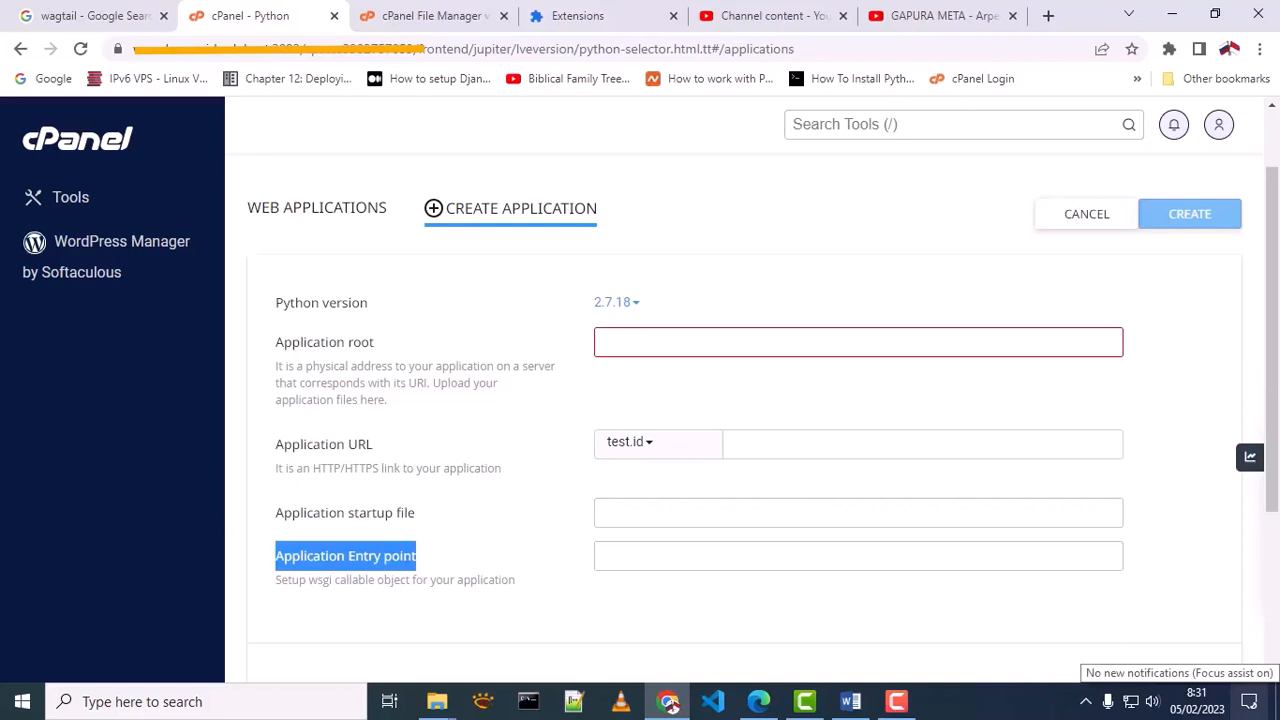
click(620, 304)
click(628, 318)
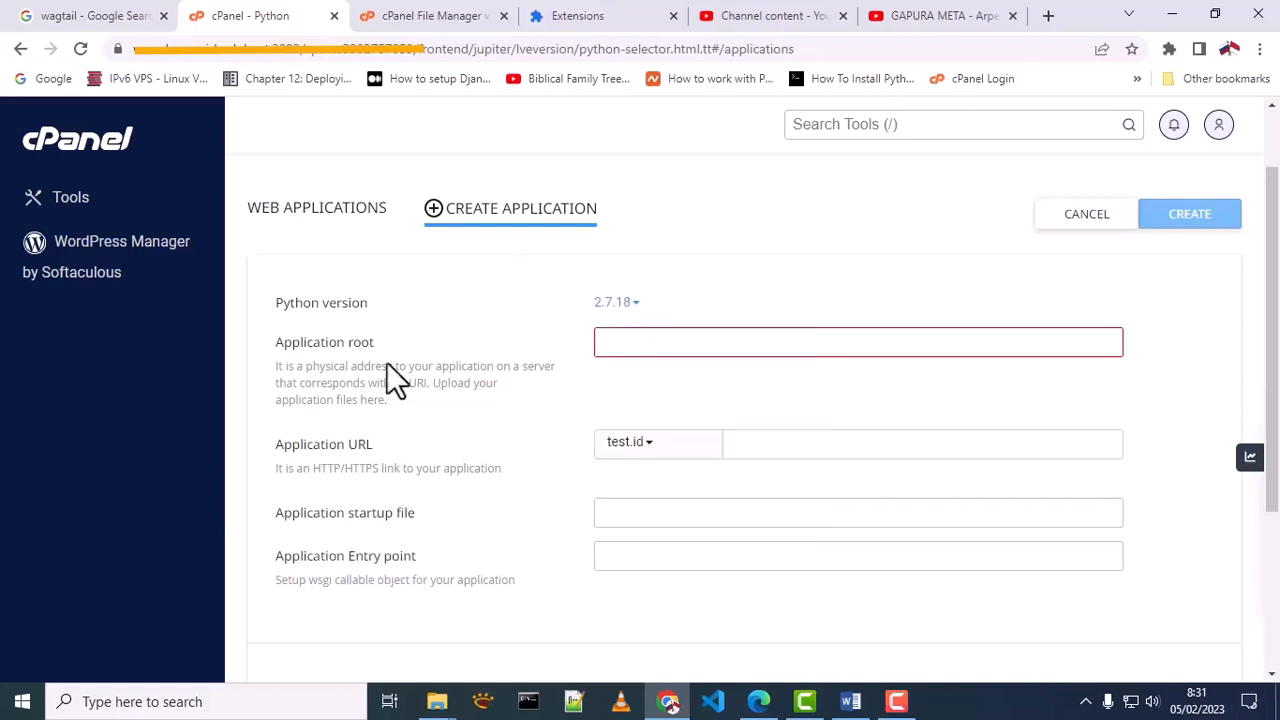
drag(273, 444, 376, 444)
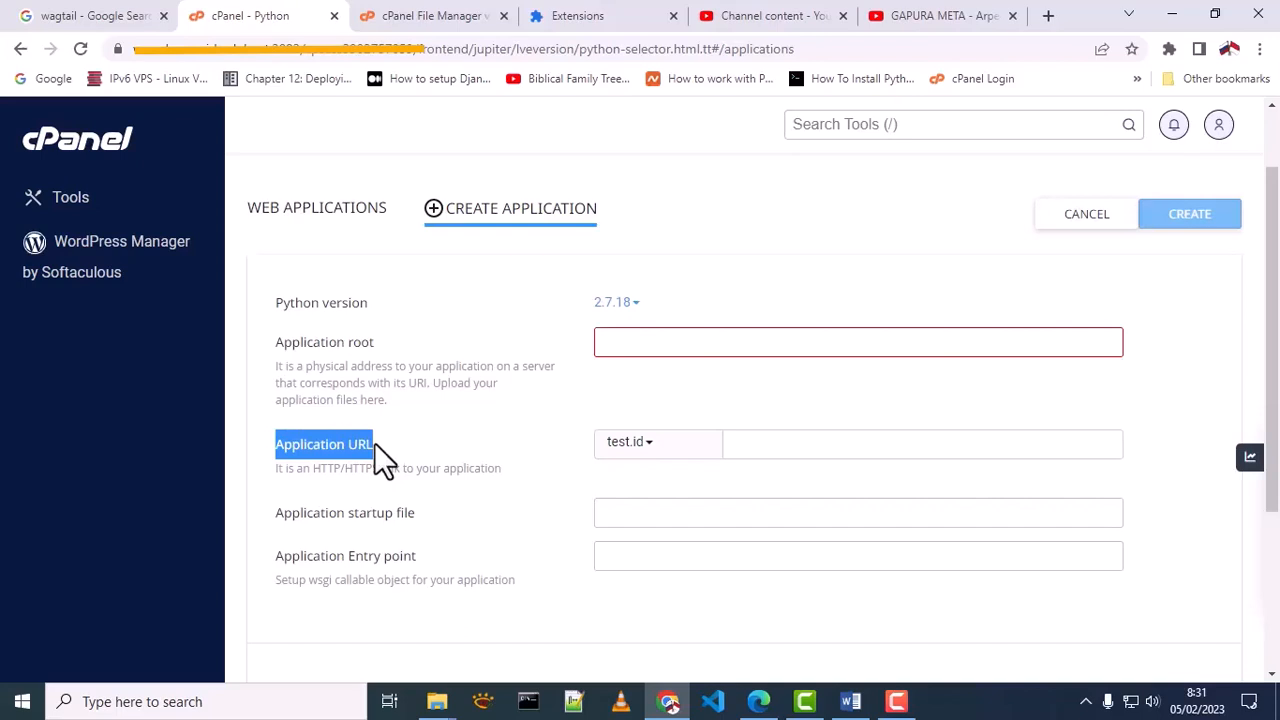
click(645, 444)
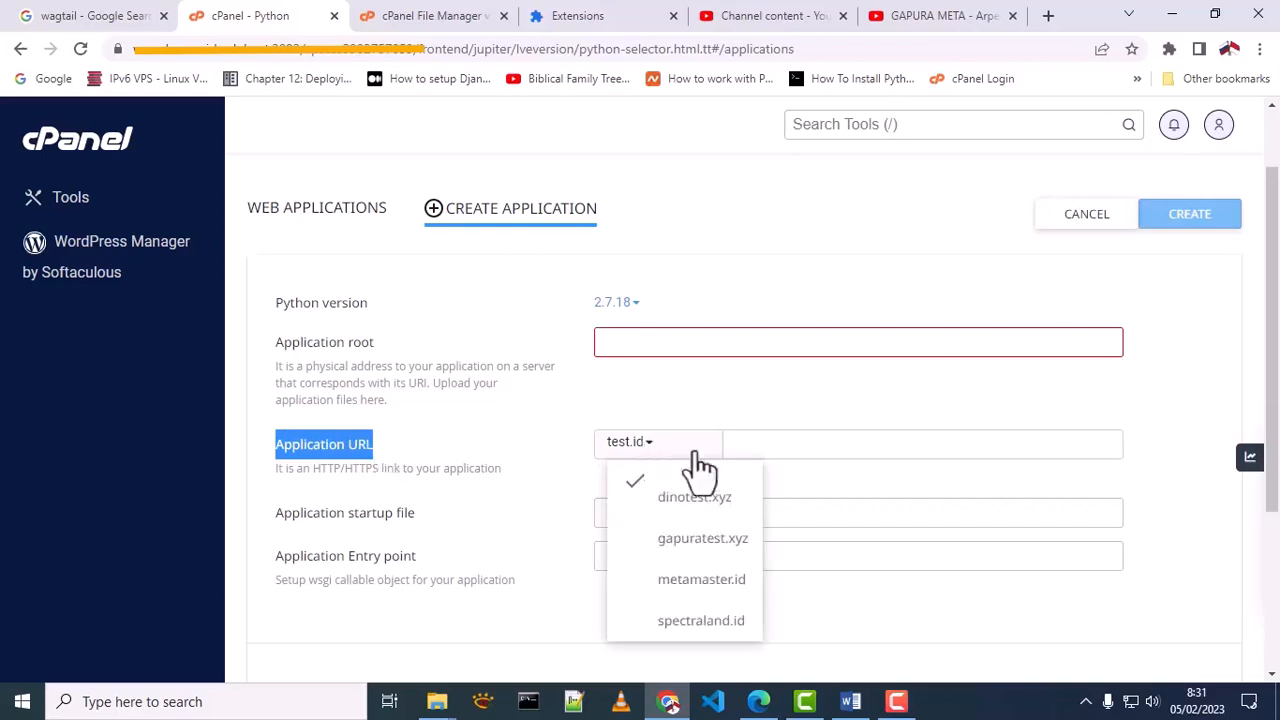
click(694, 500)
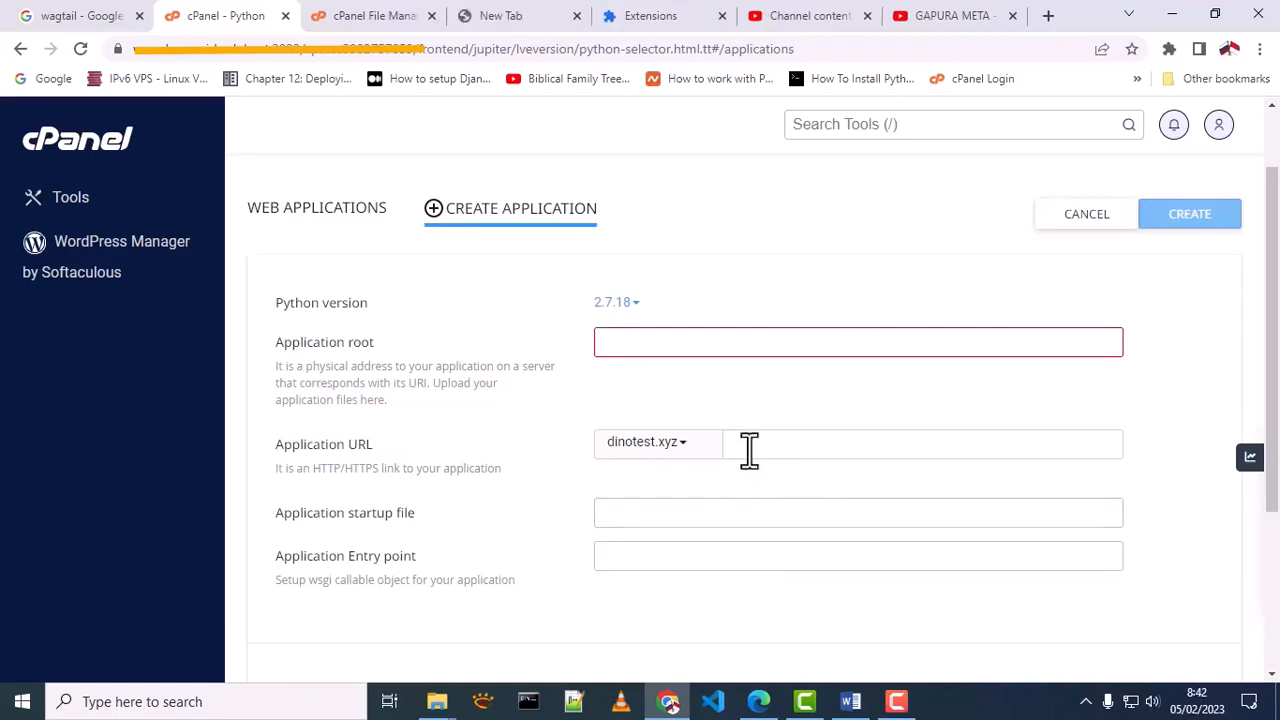
Open index.html from public_html/dinotest.xyz in the file manager's code editor and examine its heading text
click(366, 15)
scroll(220, 425, down, 5)
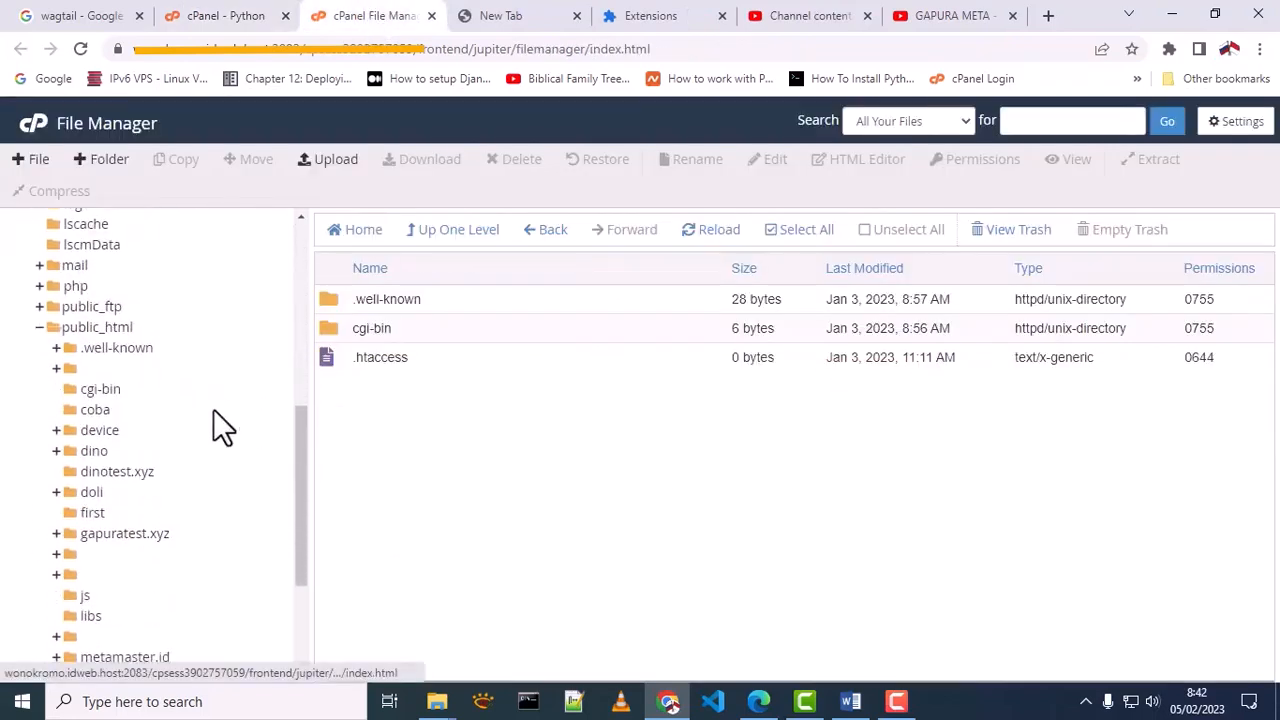
click(118, 472)
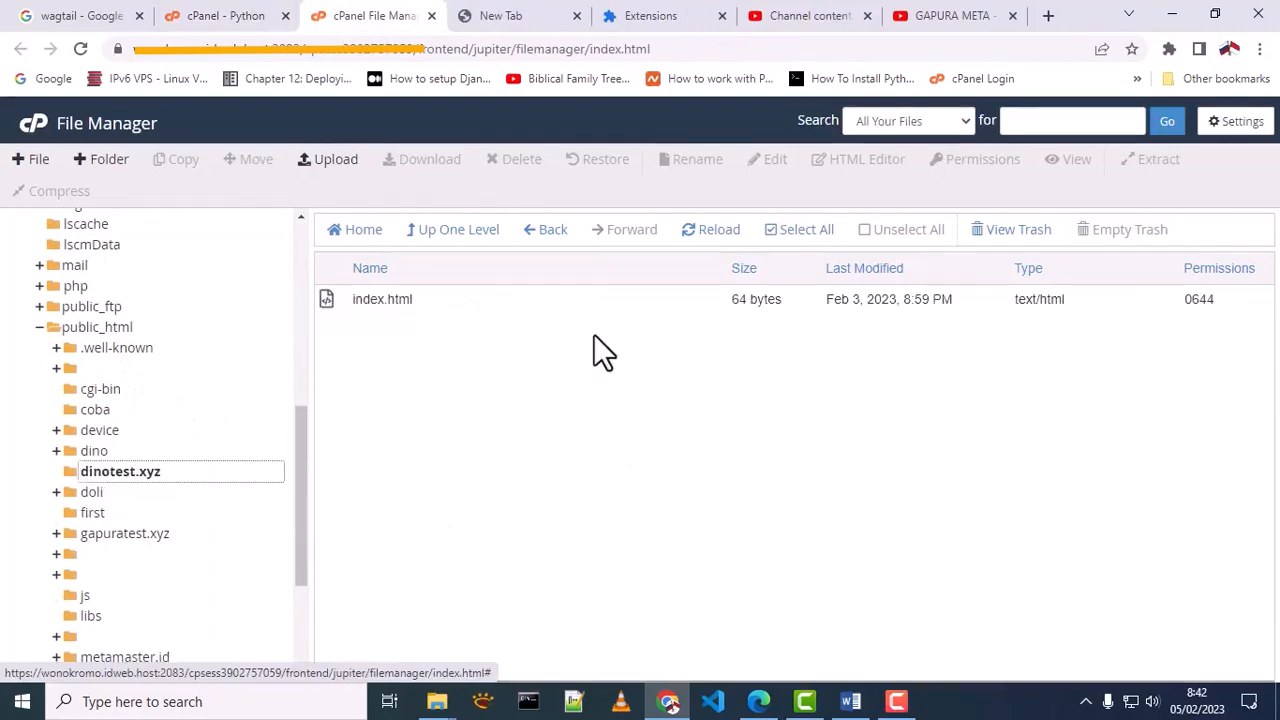
right_click(390, 299)
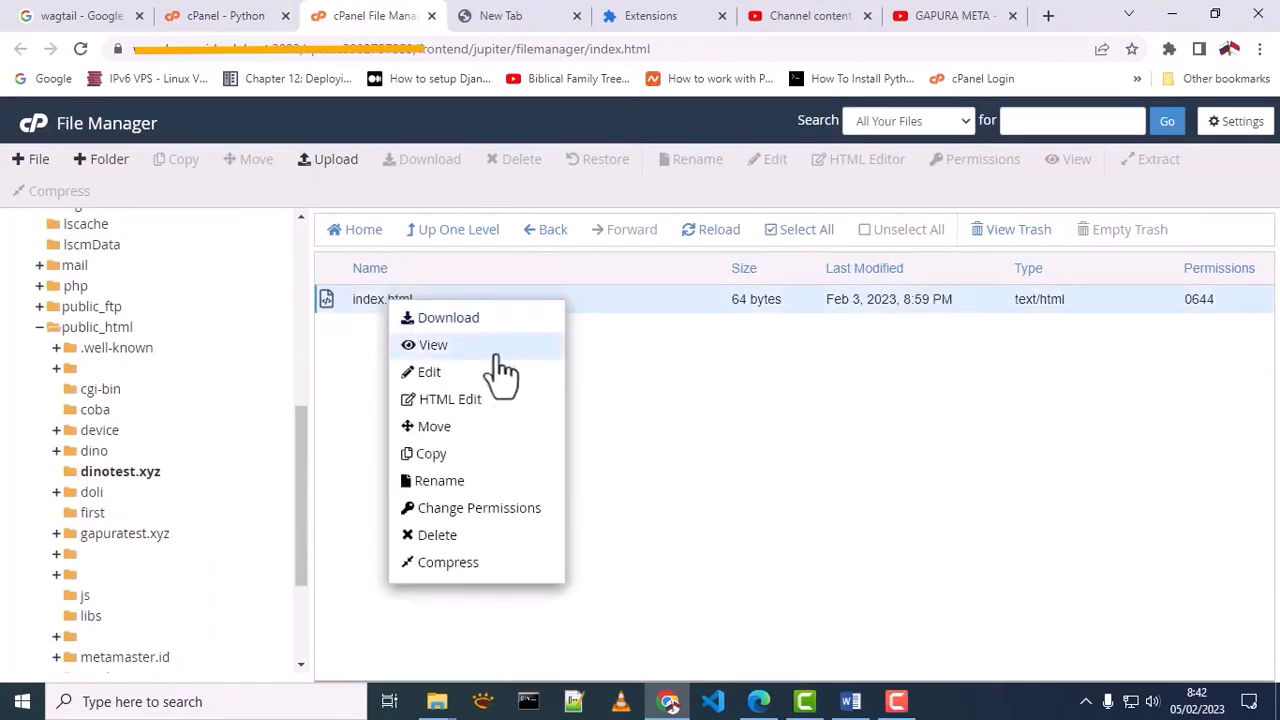
click(441, 390)
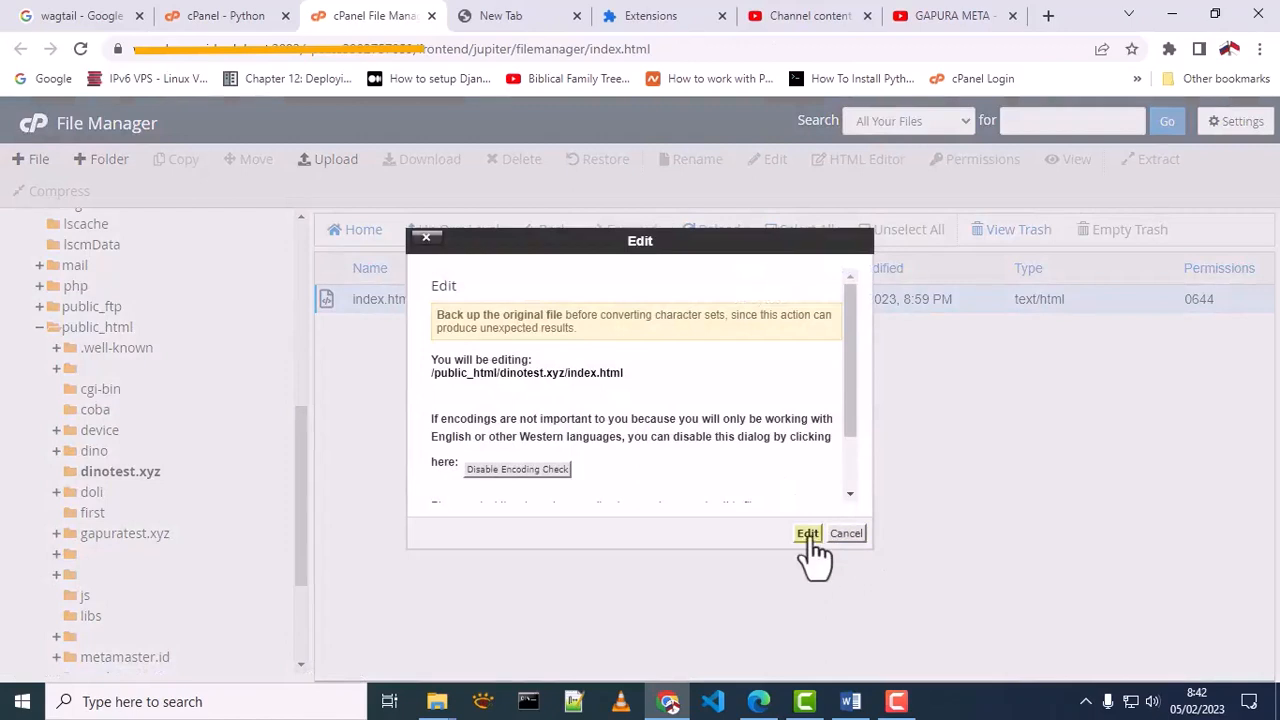
click(806, 532)
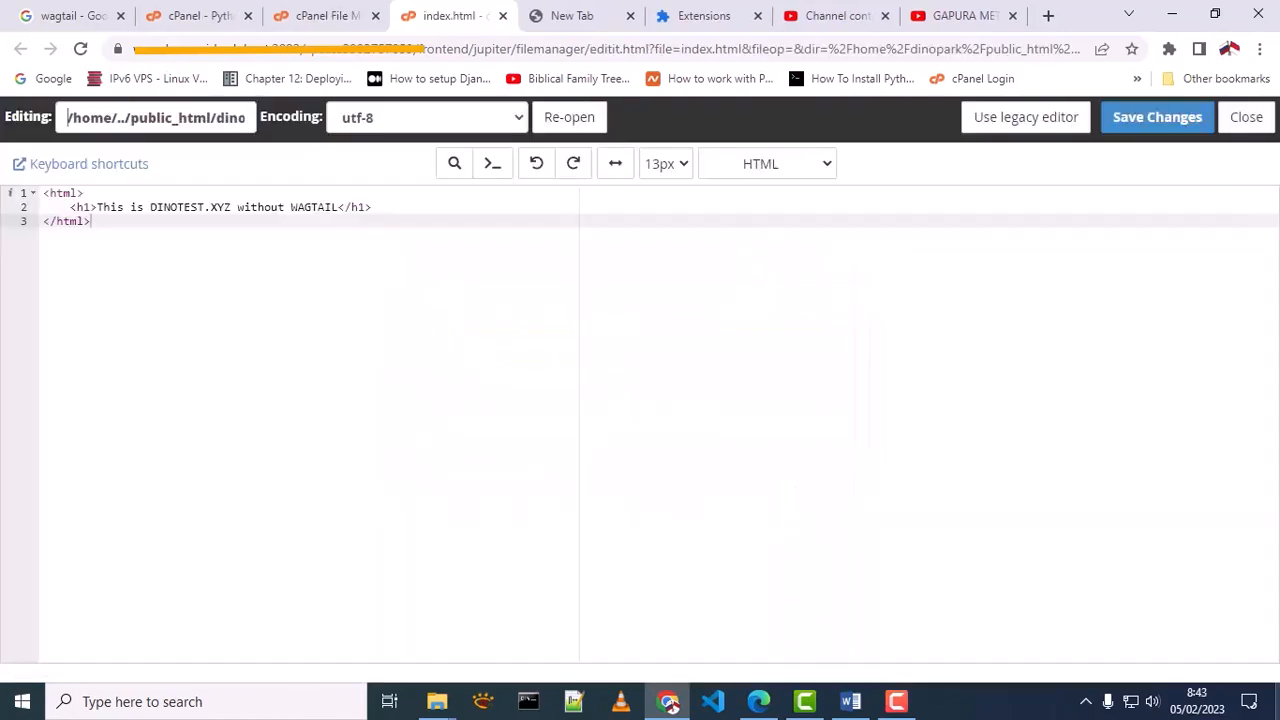
click(98, 207)
drag(98, 207, 338, 207)
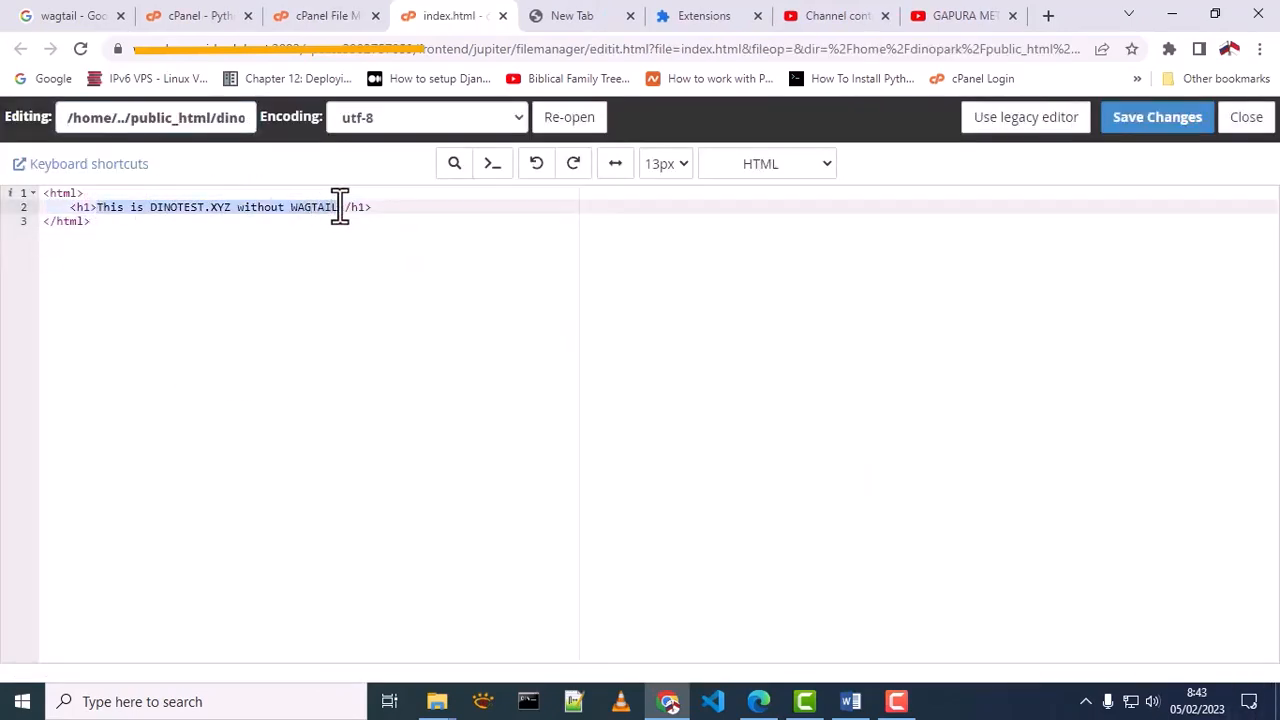
key(ctrl+plus)
key(ctrl+plus)
key(ctrl+plus)
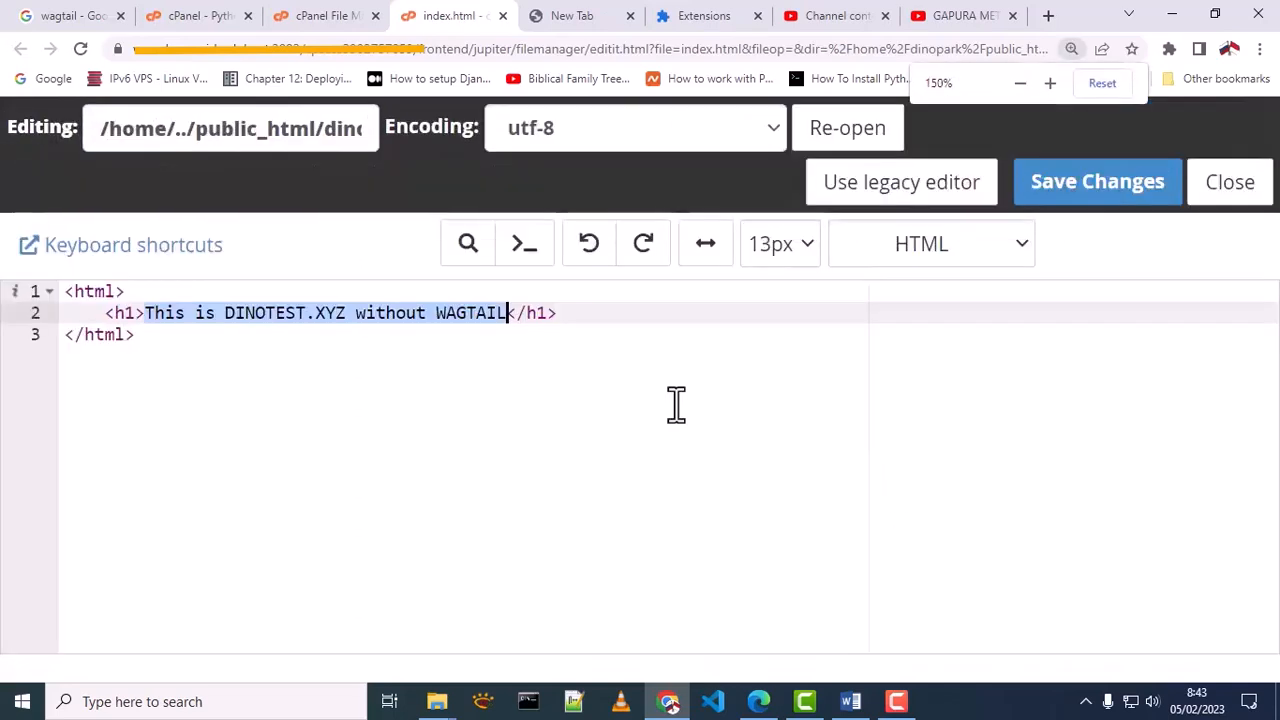
Load dinotest.xyz in the browser and examine the heading of the live page
click(535, 20)
text(di)
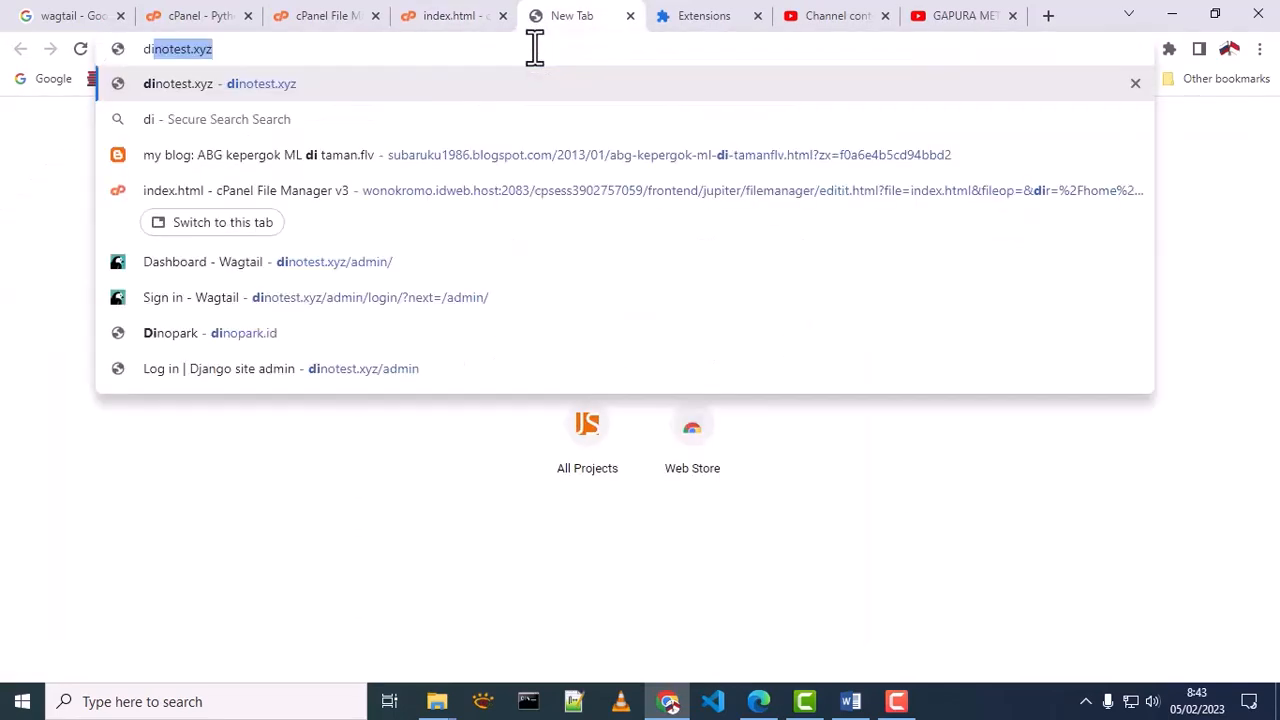
key(Right)
key(Return)
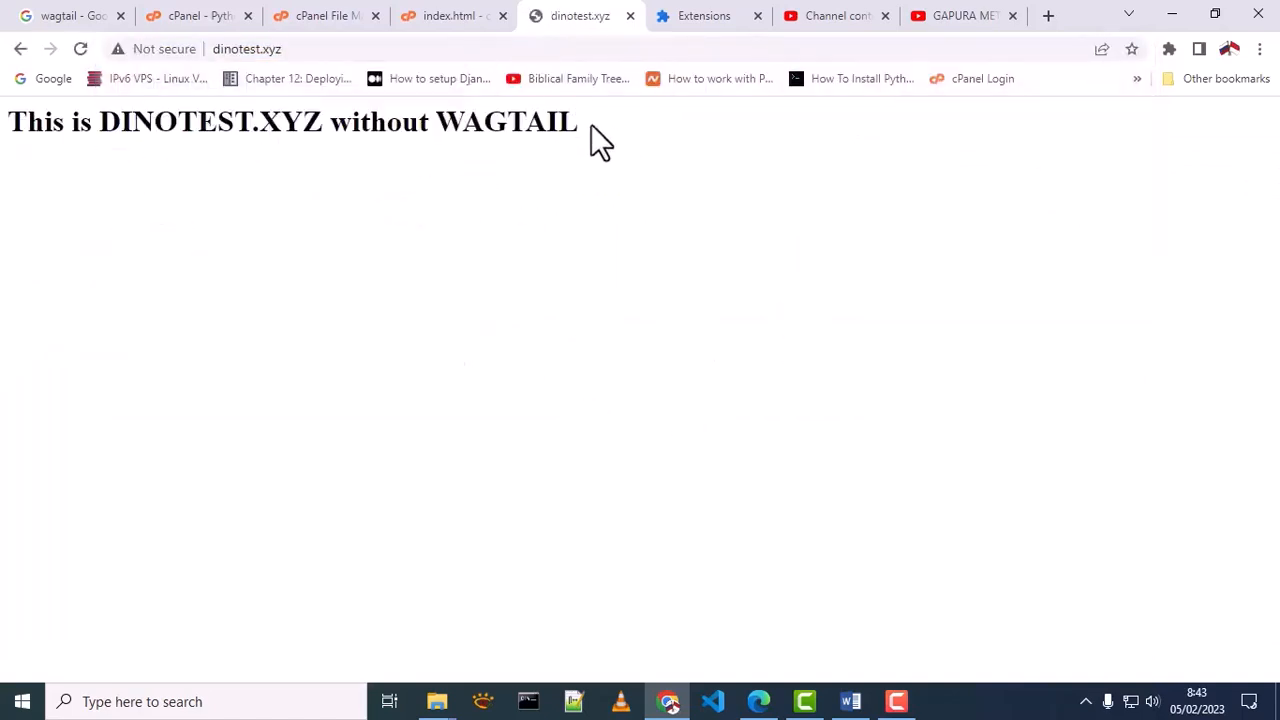
drag(591, 124, 9, 137)
click(673, 106)
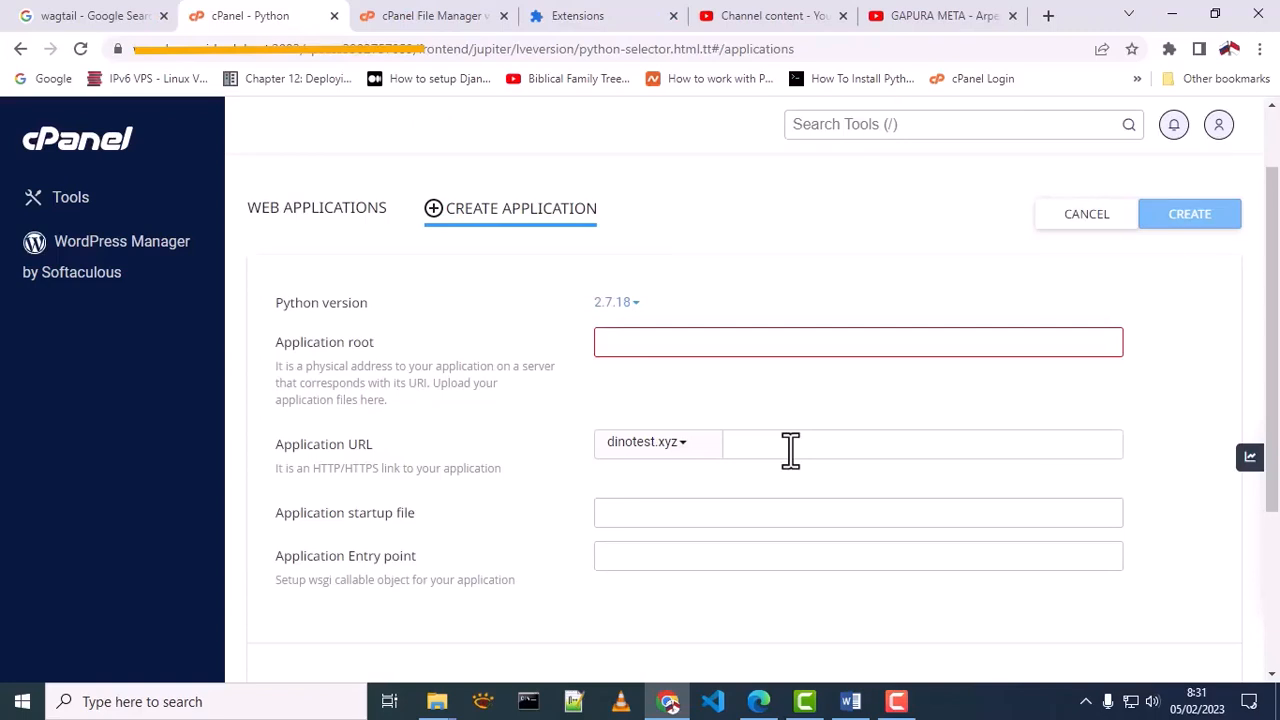
Create the Python application with Python version 3.9.12 and MyWagtail as the application root
click(628, 310)
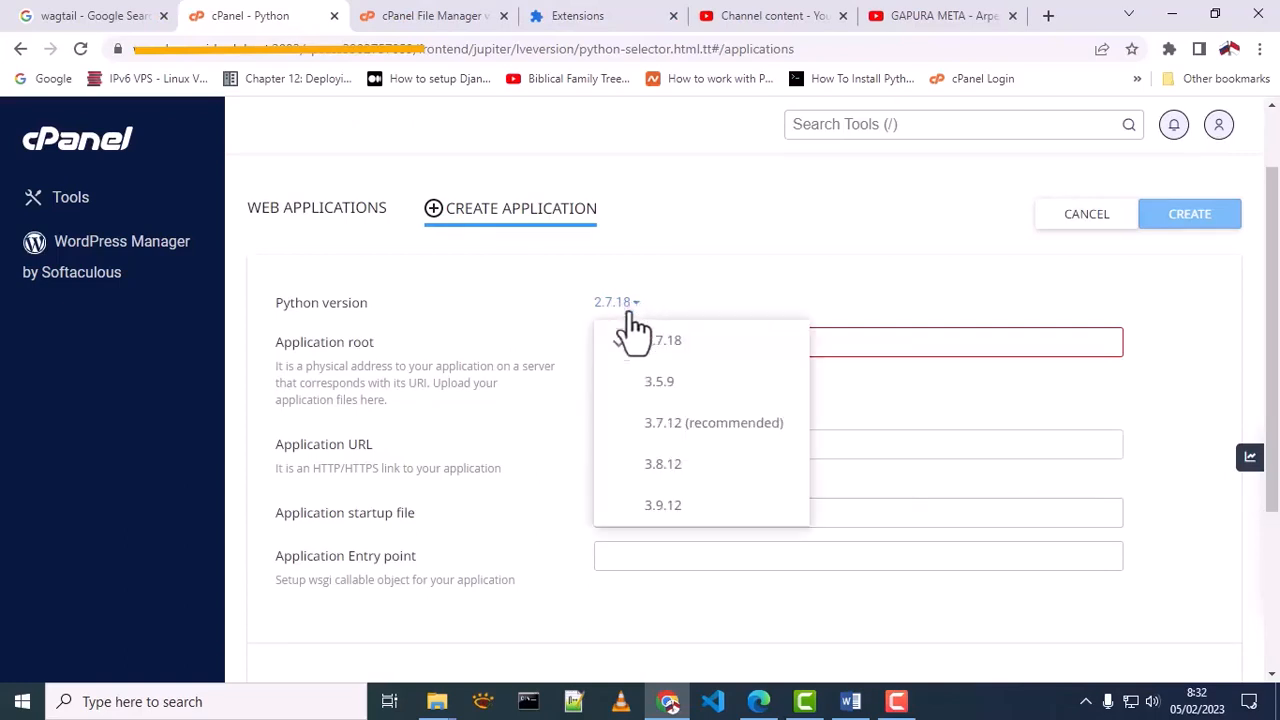
click(660, 507)
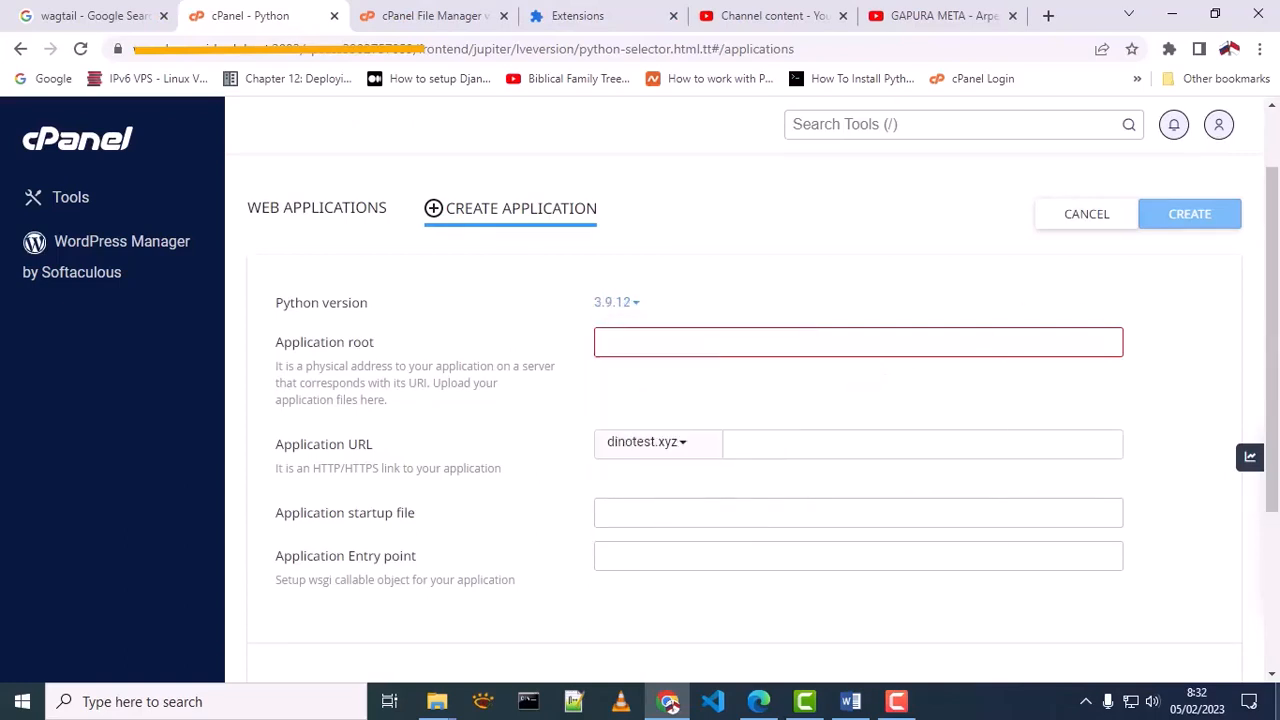
click(743, 340)
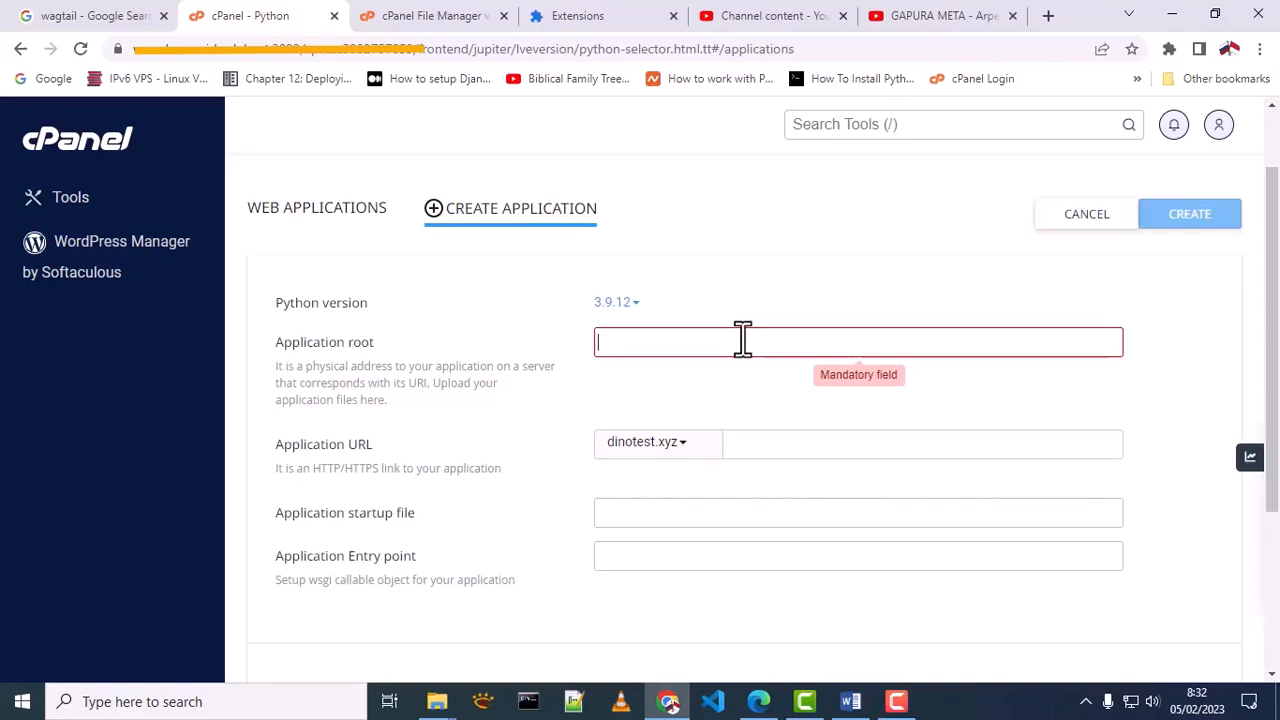
text(MyWag)
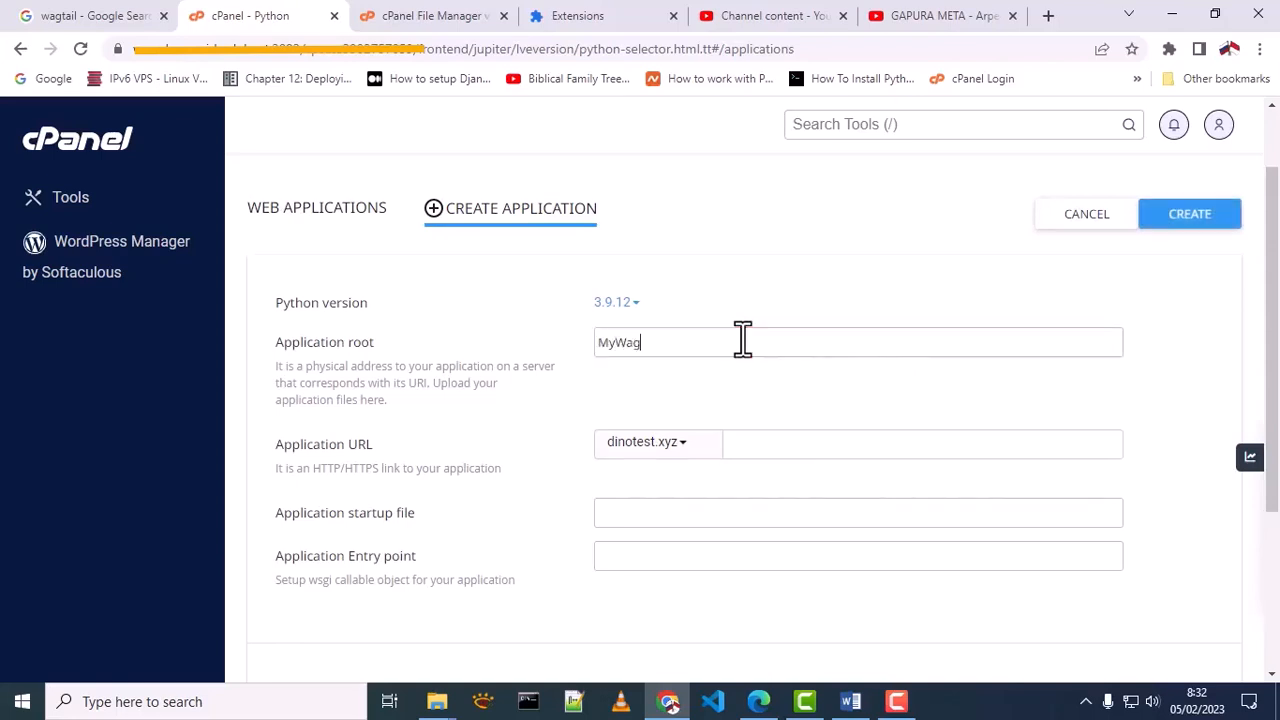
text(tail)
click(1208, 222)
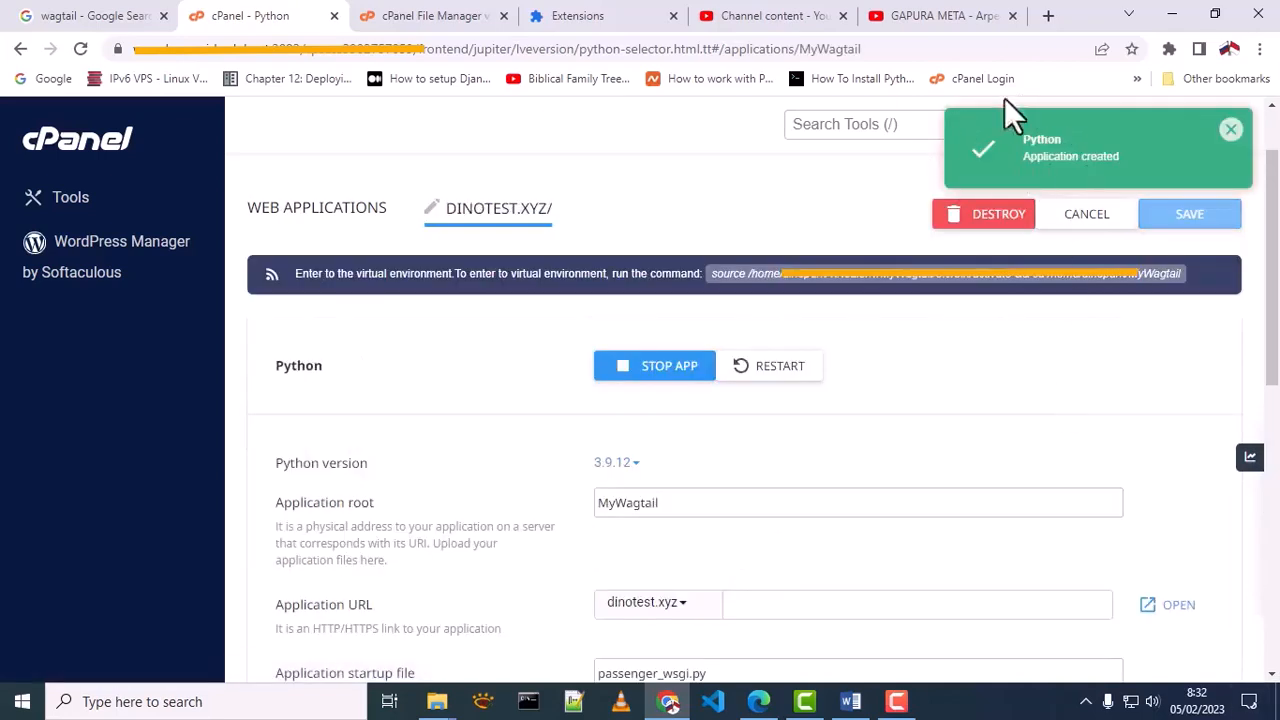
Examine the startup file and entry point settings of the created dinotest.xyz application
scroll(700, 400, down, 2)
drag(276, 486, 415, 487)
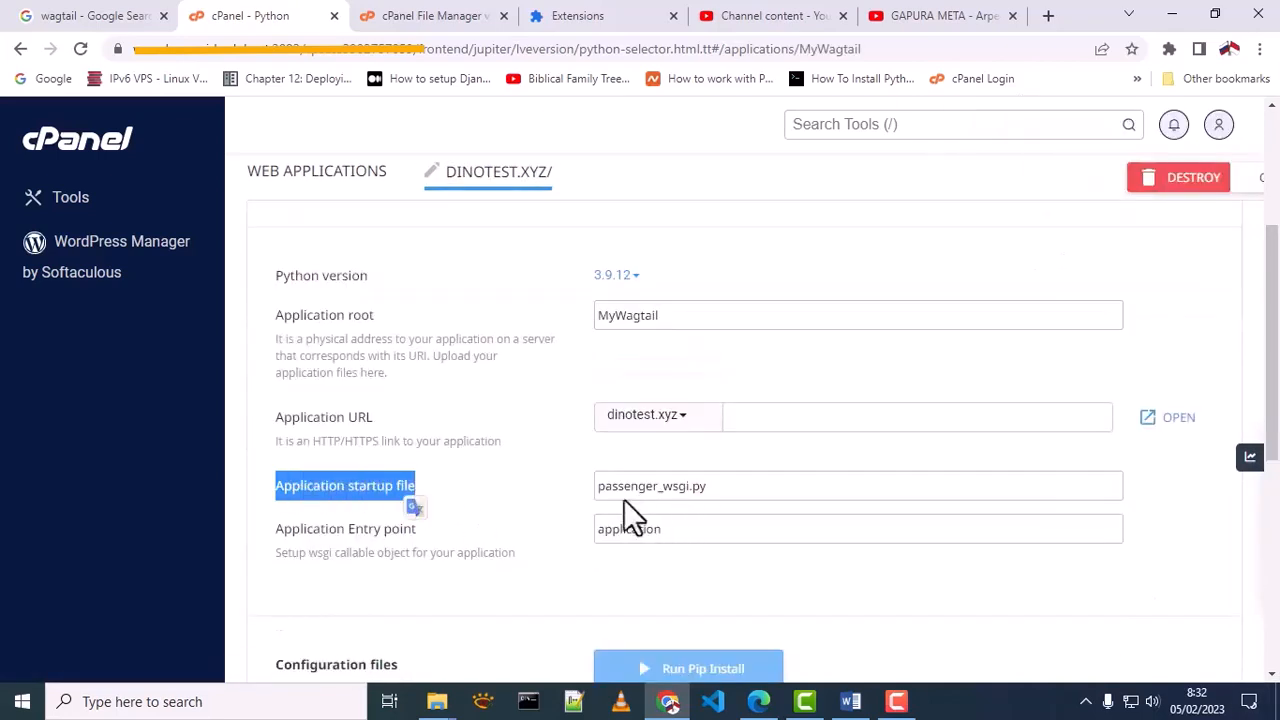
drag(600, 486, 724, 484)
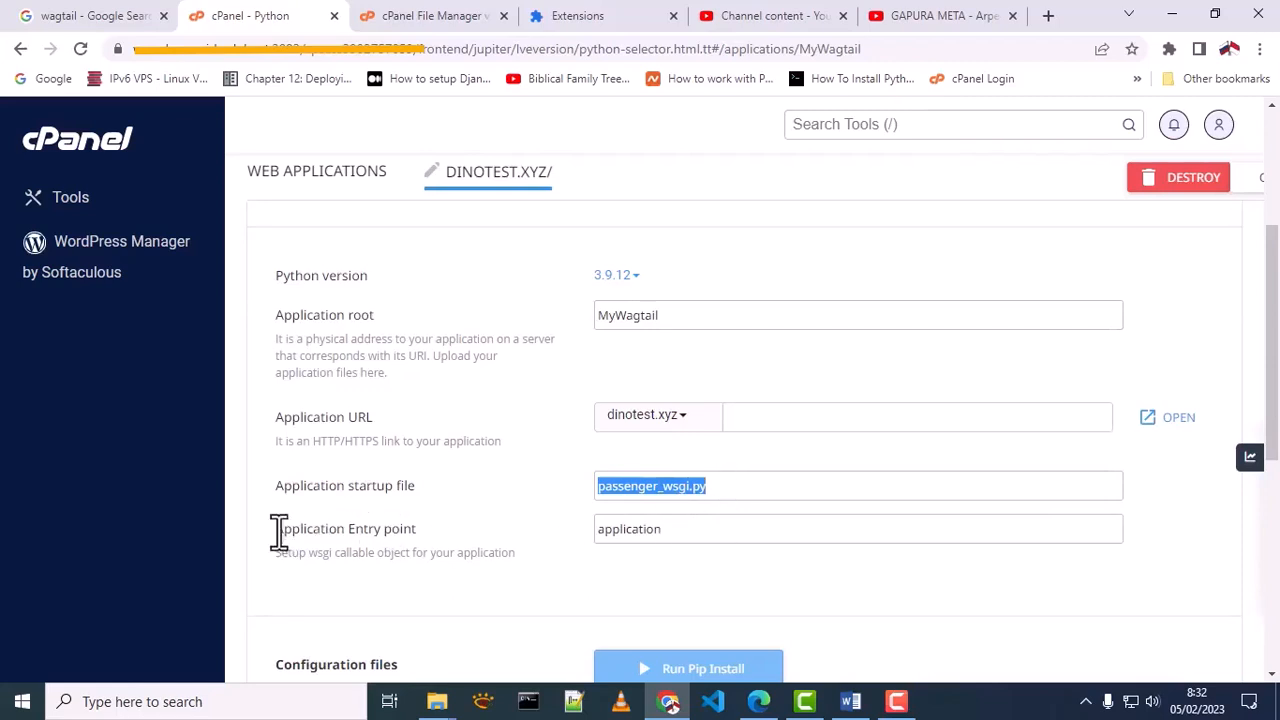
drag(276, 529, 413, 530)
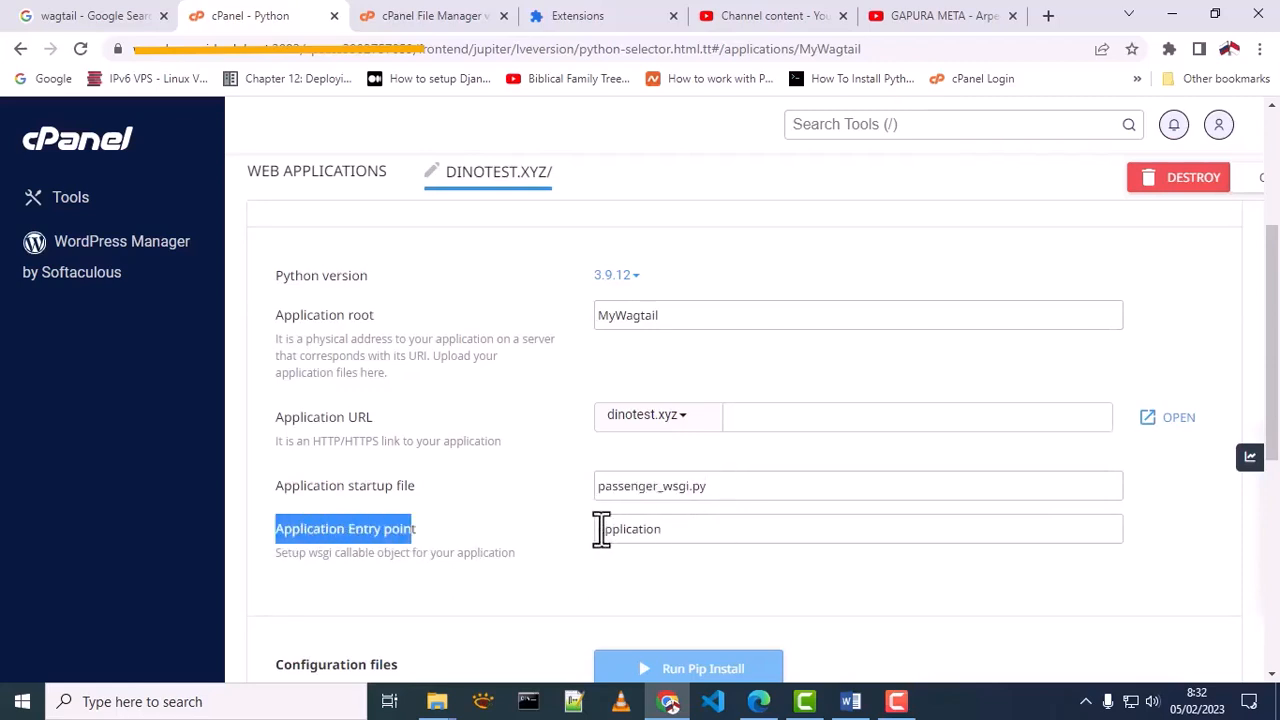
drag(599, 529, 677, 530)
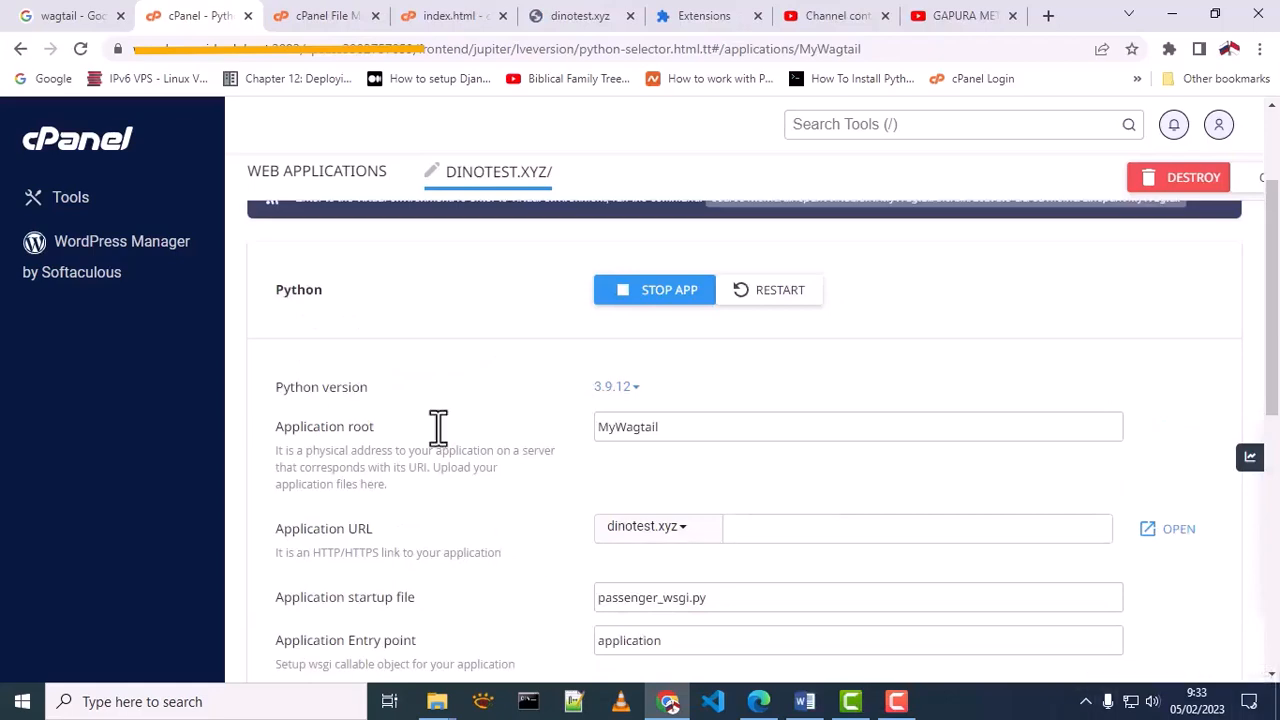
Browse the MyWagtail folder in the file manager, checking its public and tmp subfolders
click(314, 18)
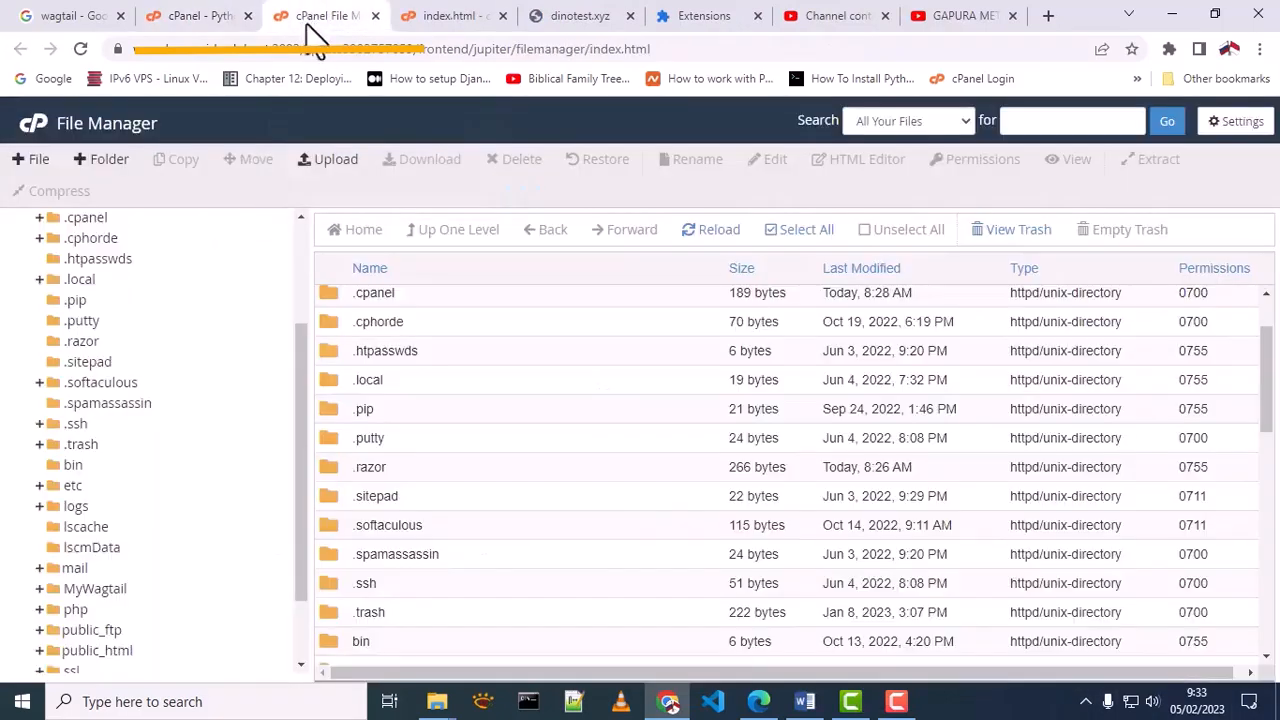
scroll(164, 551, down, 2)
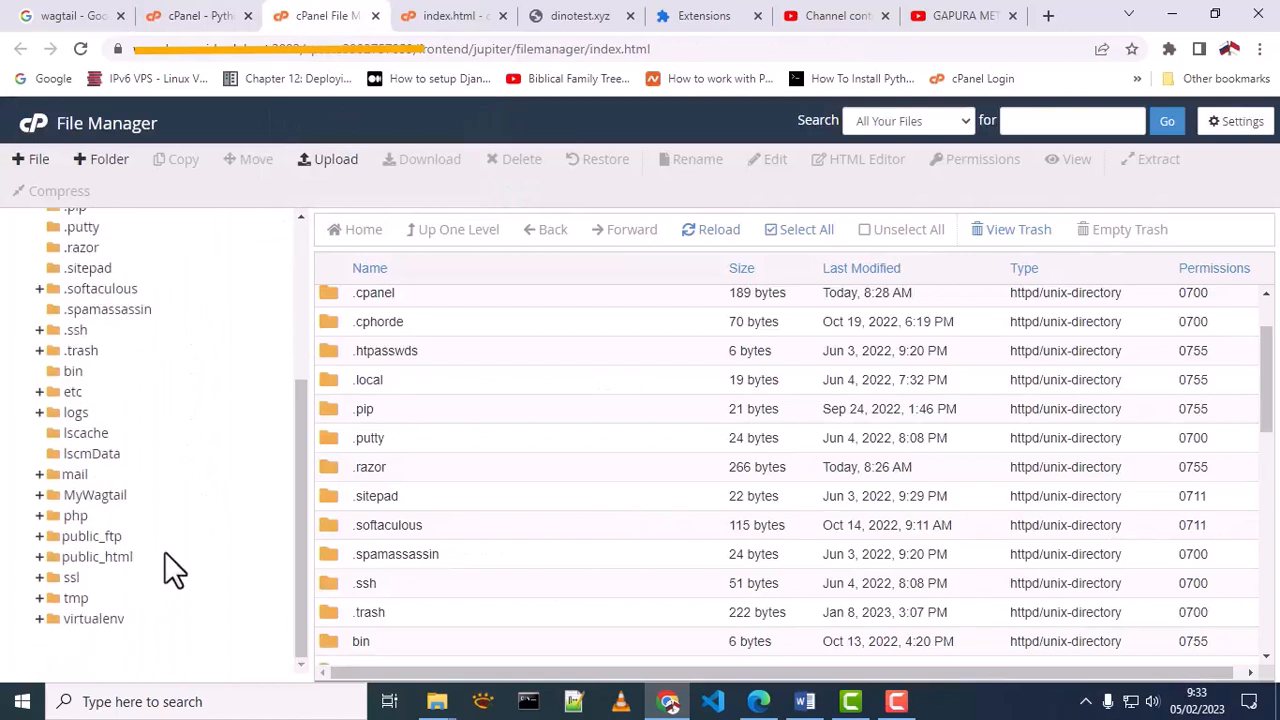
scroll(129, 529, up, 2)
scroll(120, 560, down, 2)
click(95, 495)
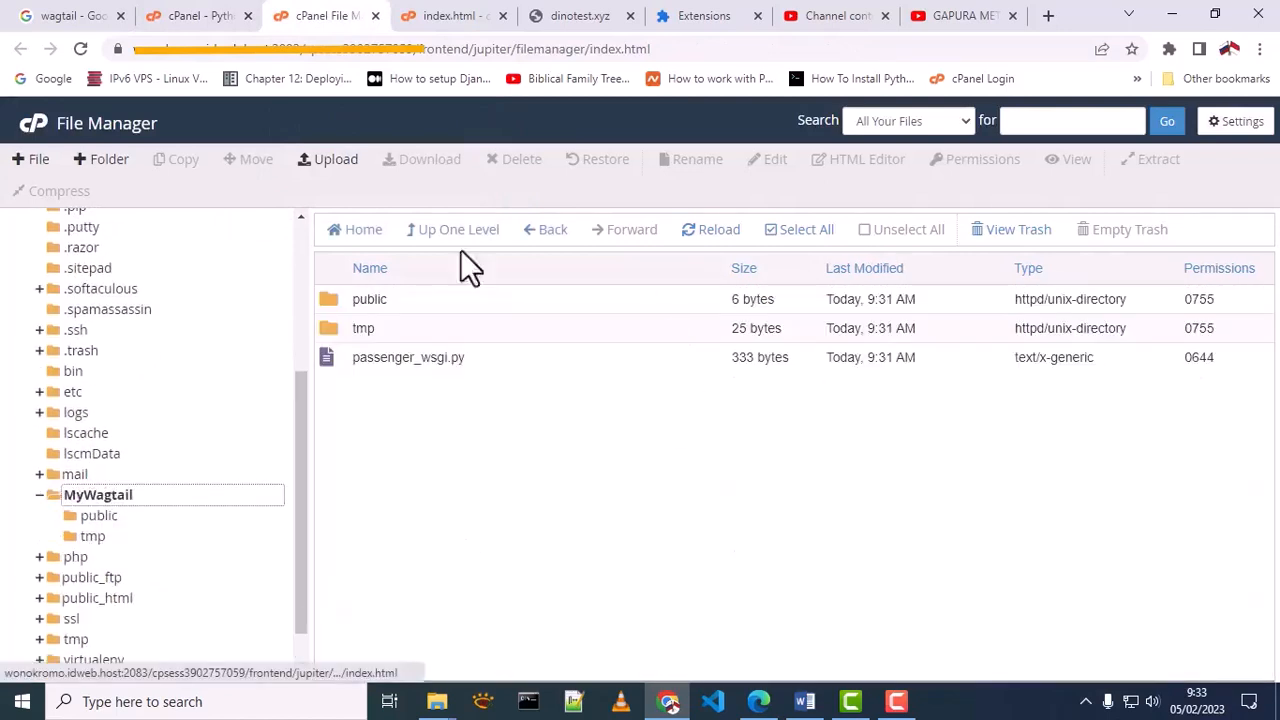
double_click(334, 299)
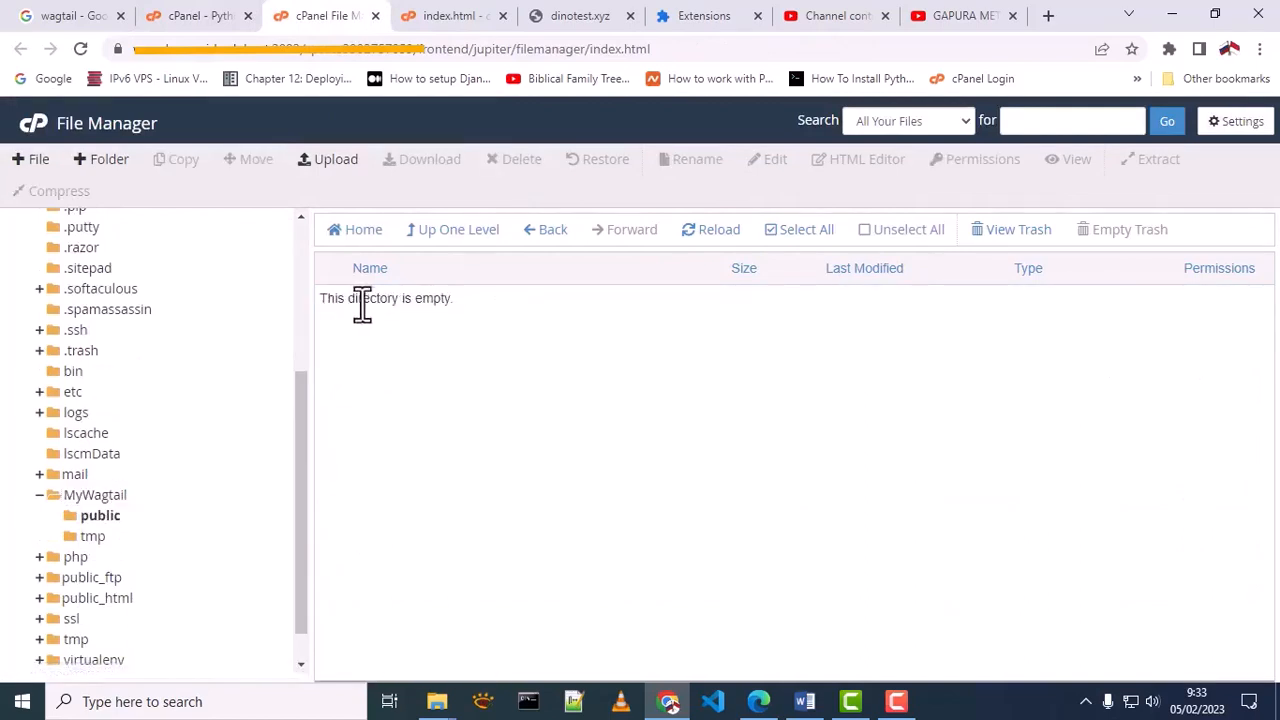
click(434, 236)
double_click(336, 331)
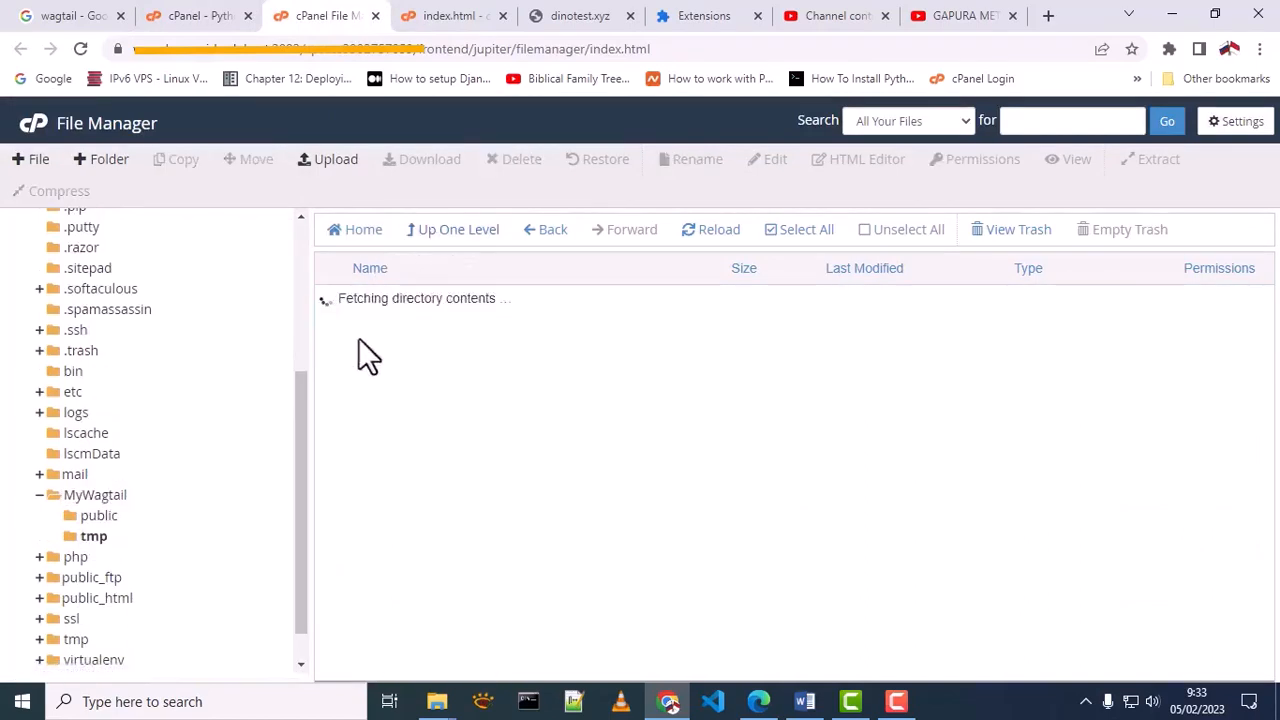
click(465, 236)
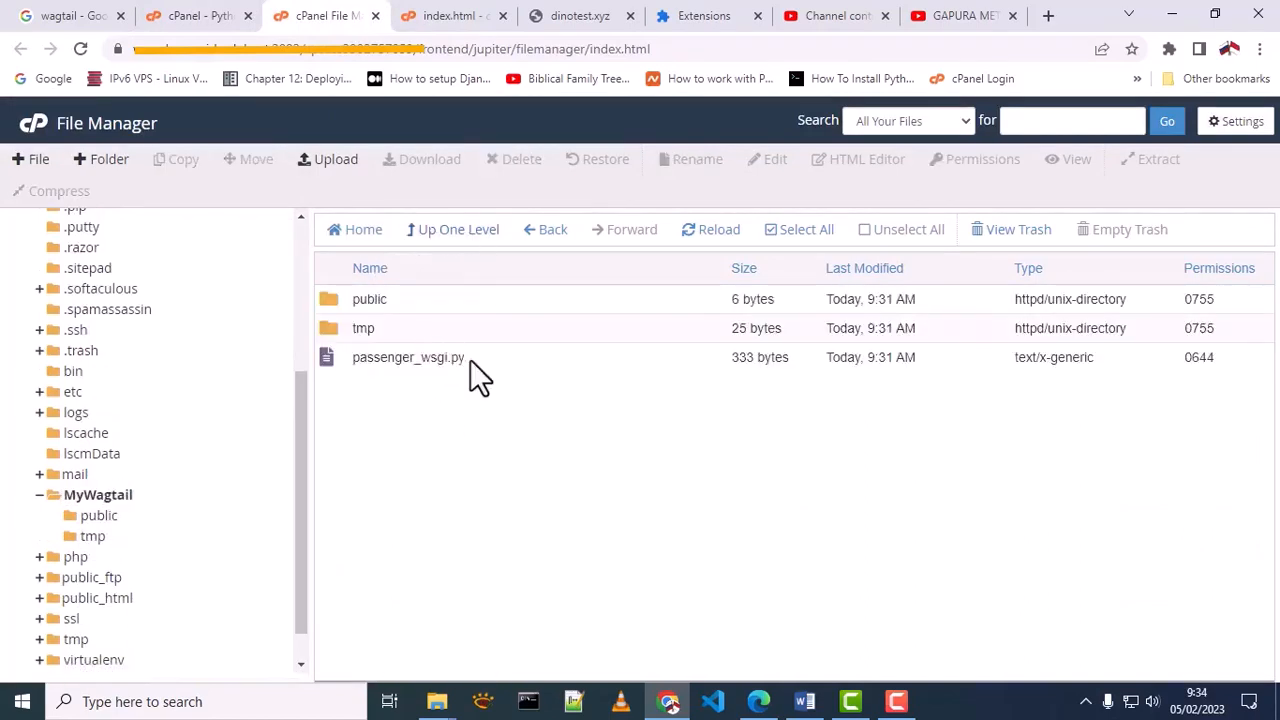
Open passenger_wsgi.py from MyWagtail in the code editor and examine the application function's name
click(470, 359)
click(347, 359)
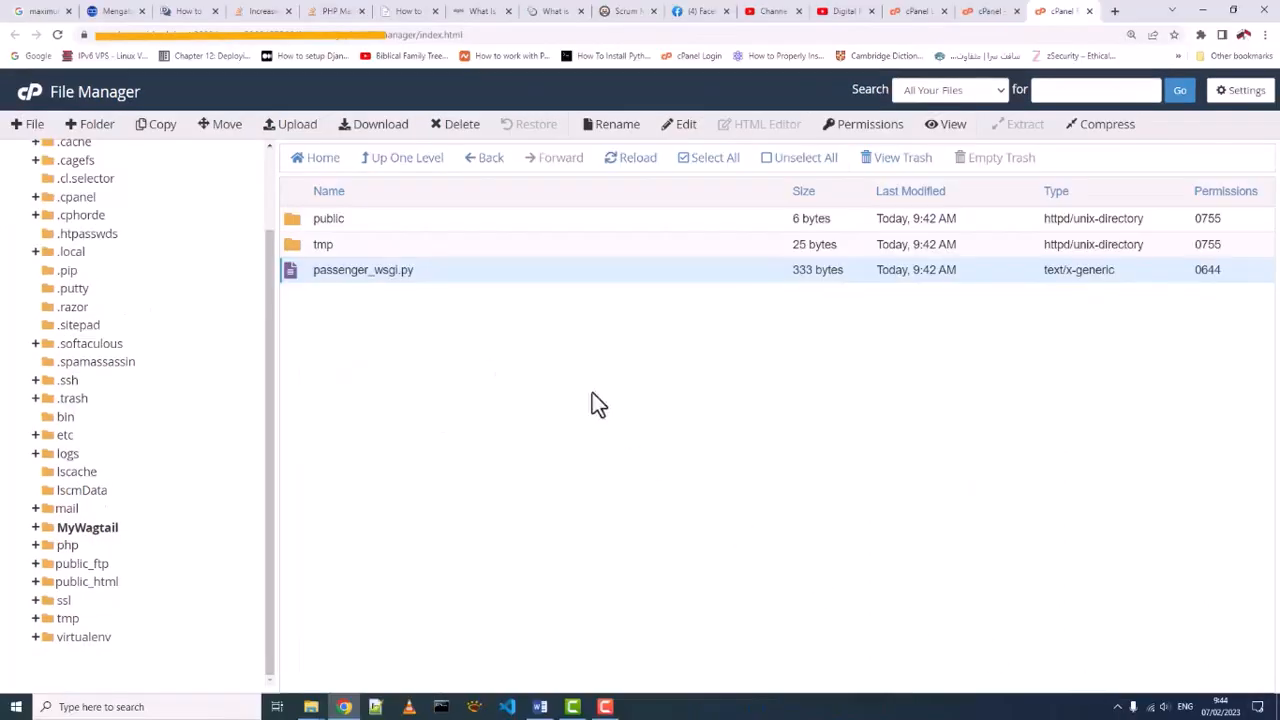
right_click(358, 264)
click(388, 328)
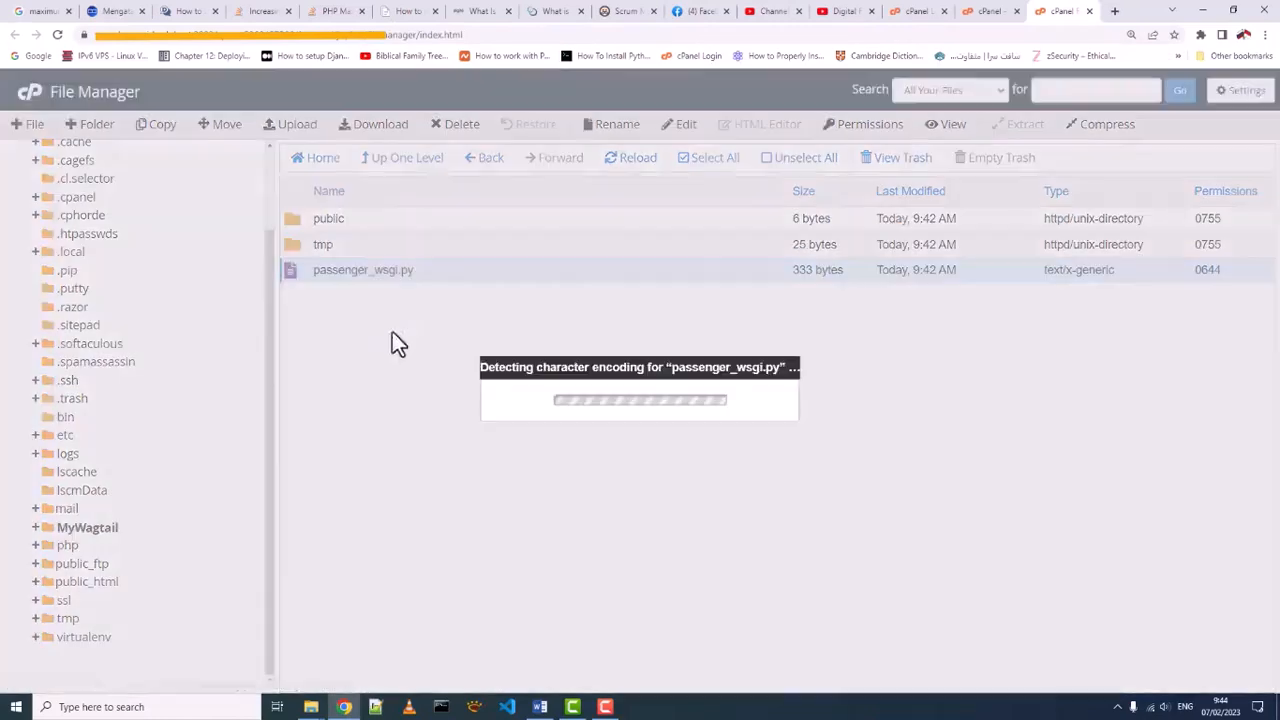
click(789, 510)
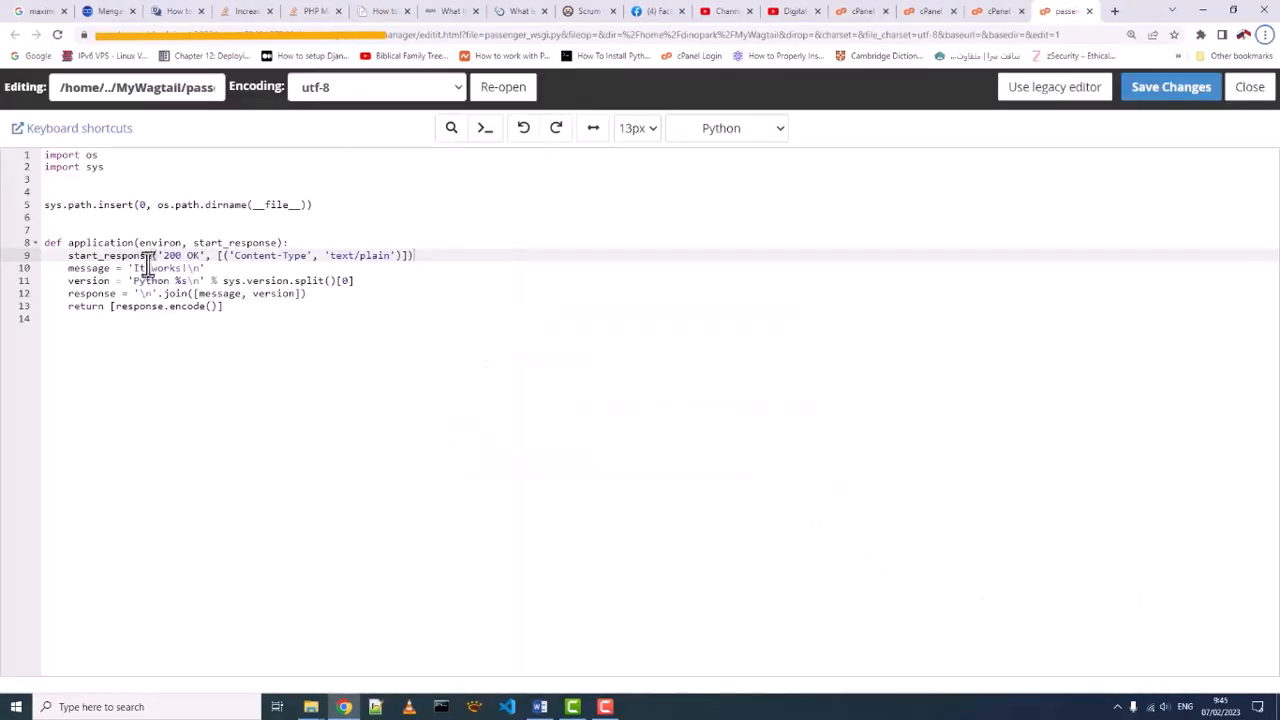
drag(69, 246, 134, 243)
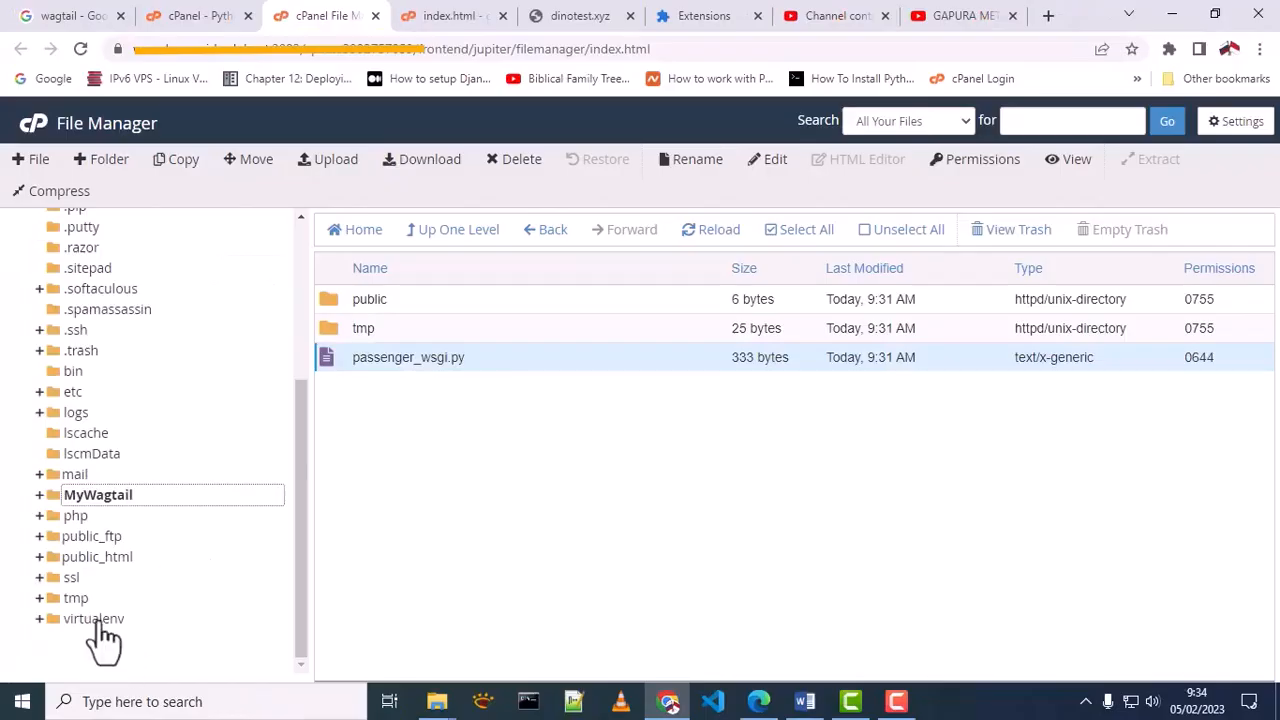
Browse the virtualenv folder down to MyWagtail/3.9 in the file manager and check its bin, lib and lib64 subfolders
click(97, 620)
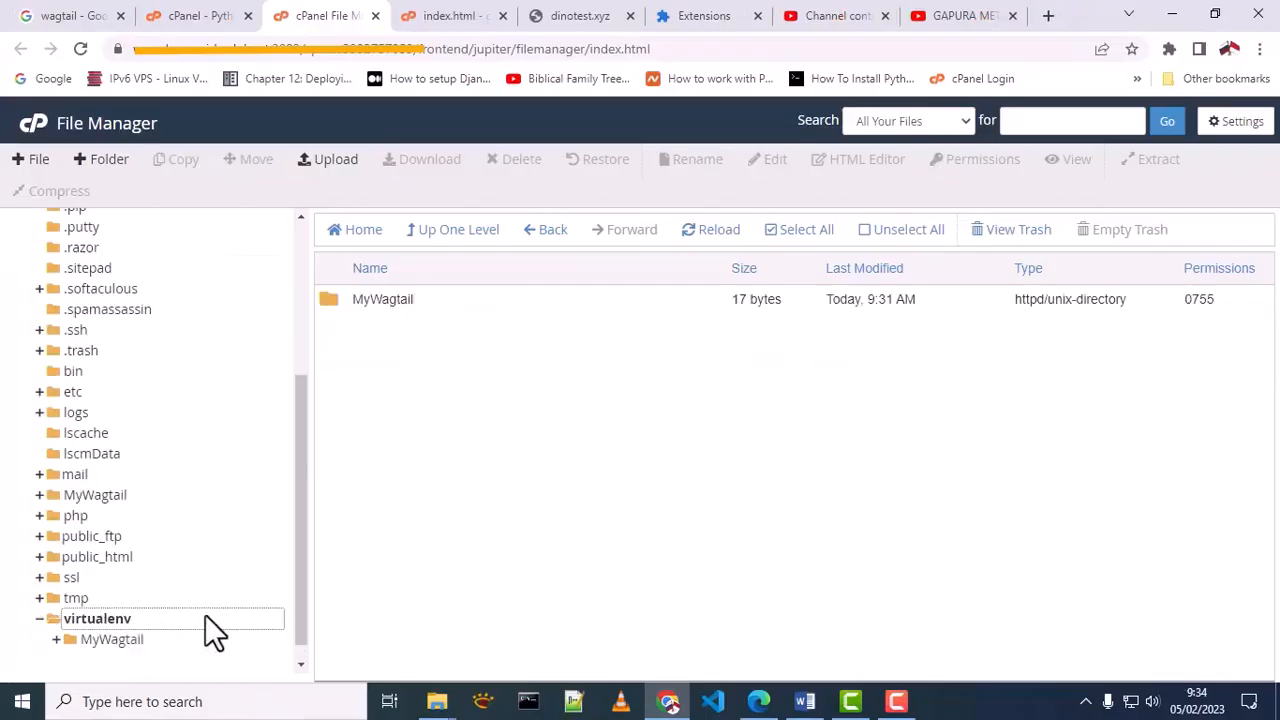
click(125, 620)
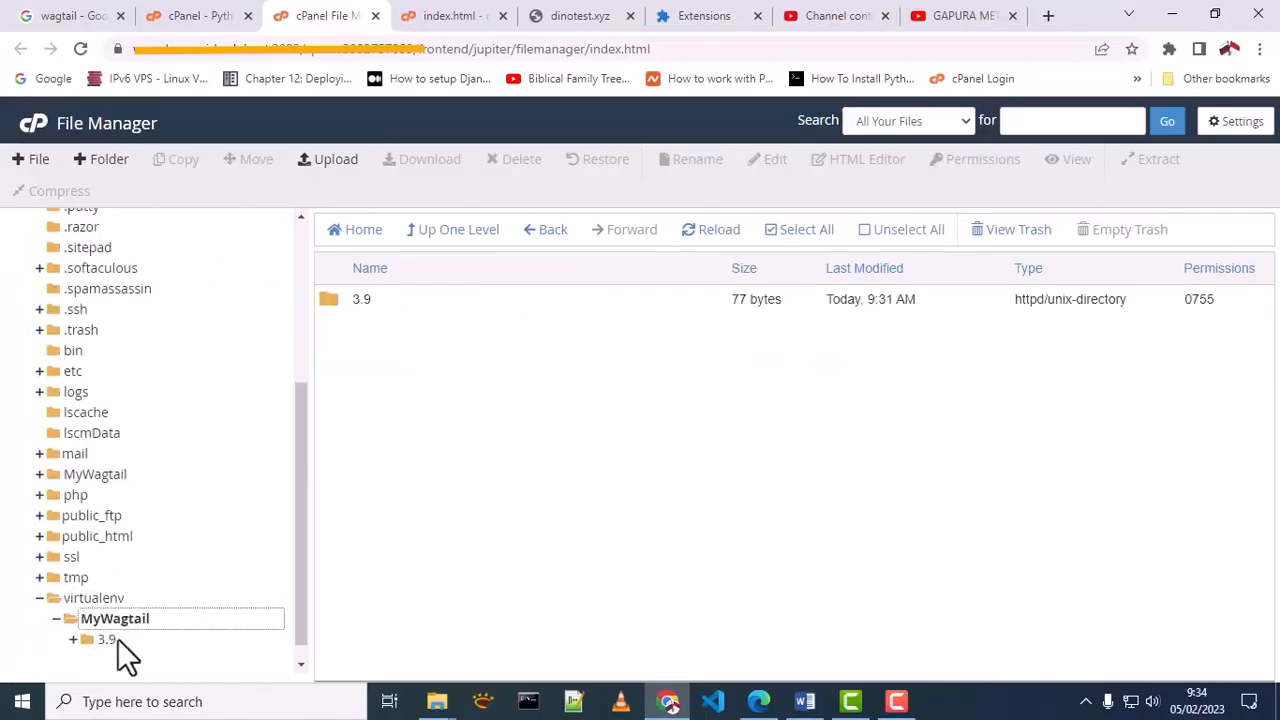
click(112, 640)
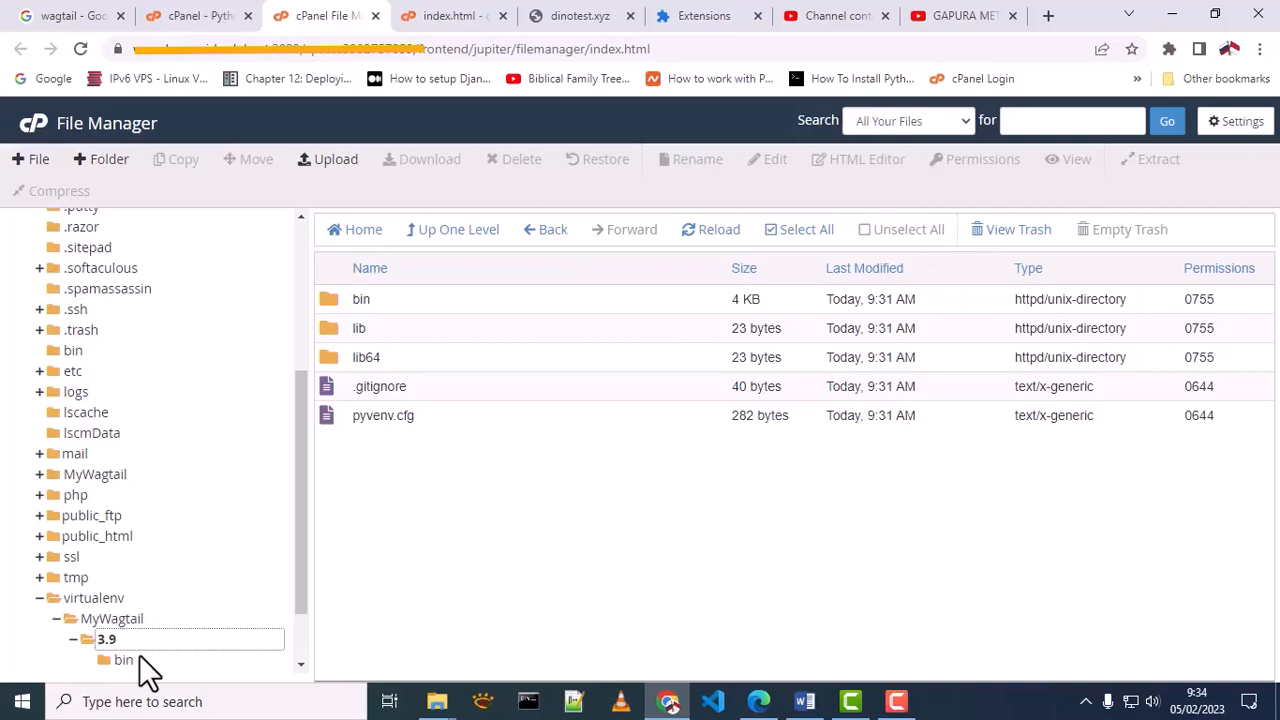
click(389, 305)
click(408, 359)
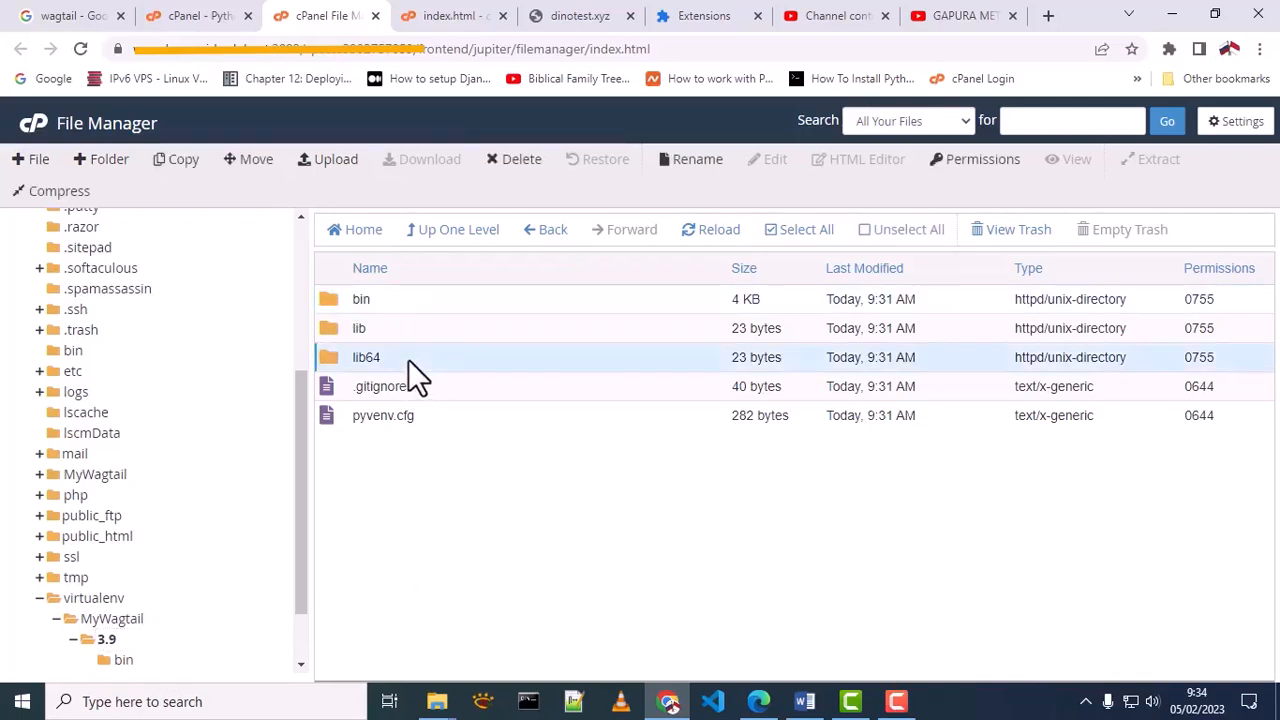
click(413, 324)
click(414, 300)
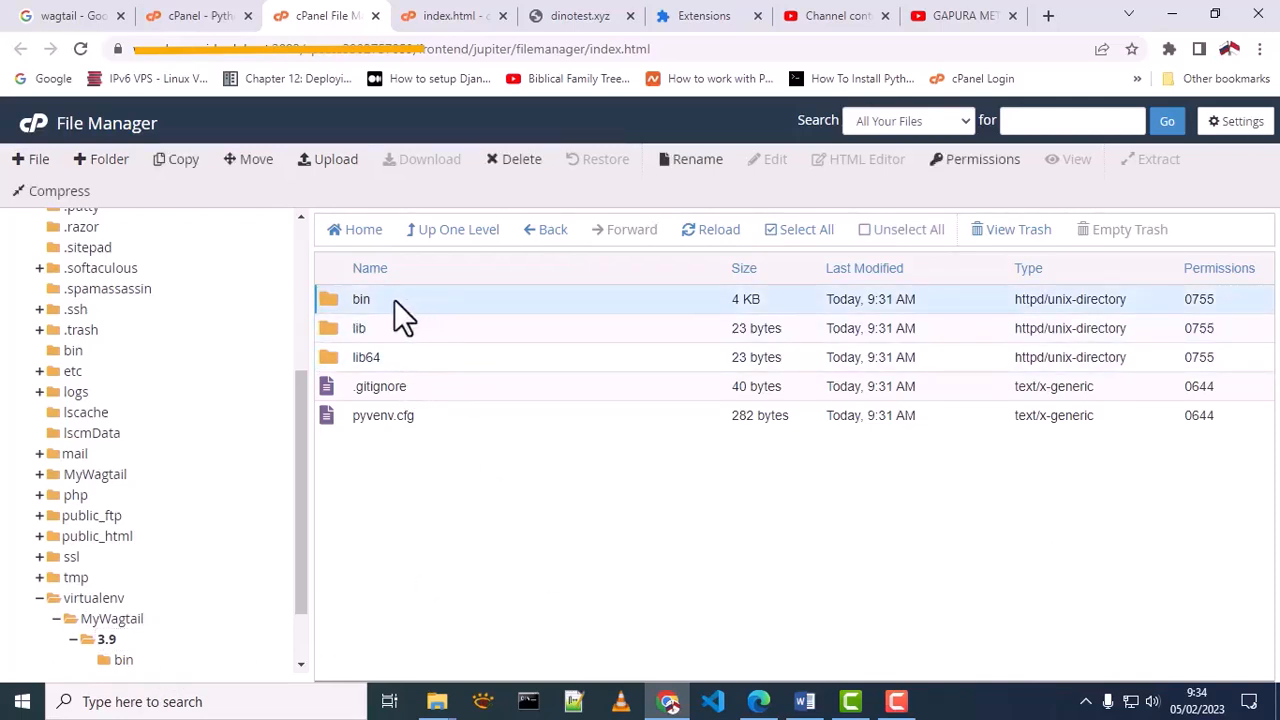
Open the bin folder of the 3.9 virtual environment and look through its files, selecting pip
double_click(323, 299)
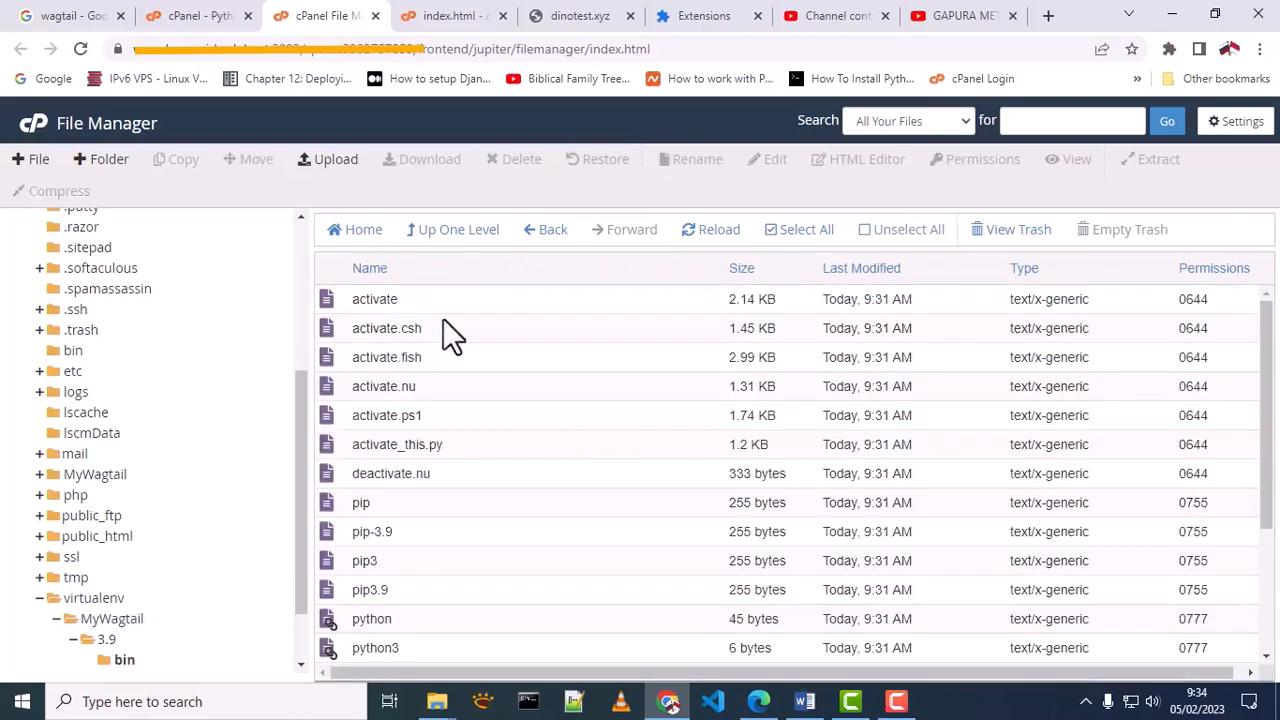
scroll(600, 388, down, 2)
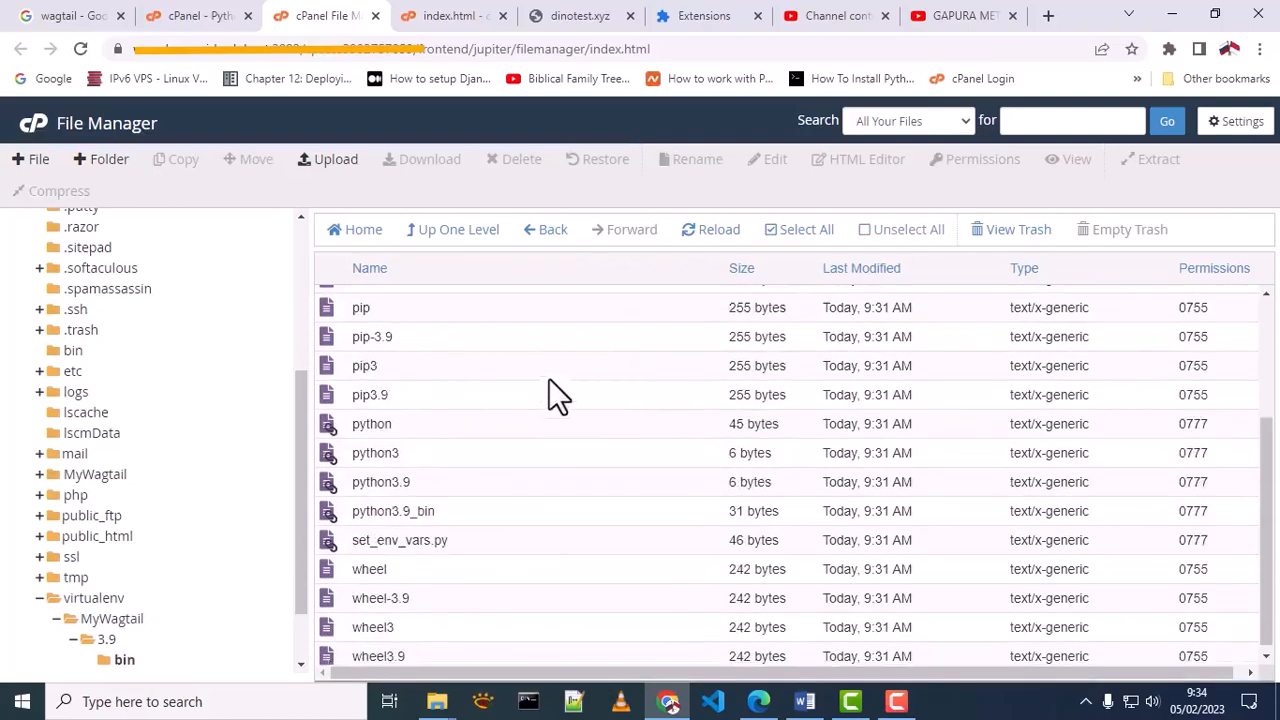
scroll(520, 450, up, 2)
click(481, 506)
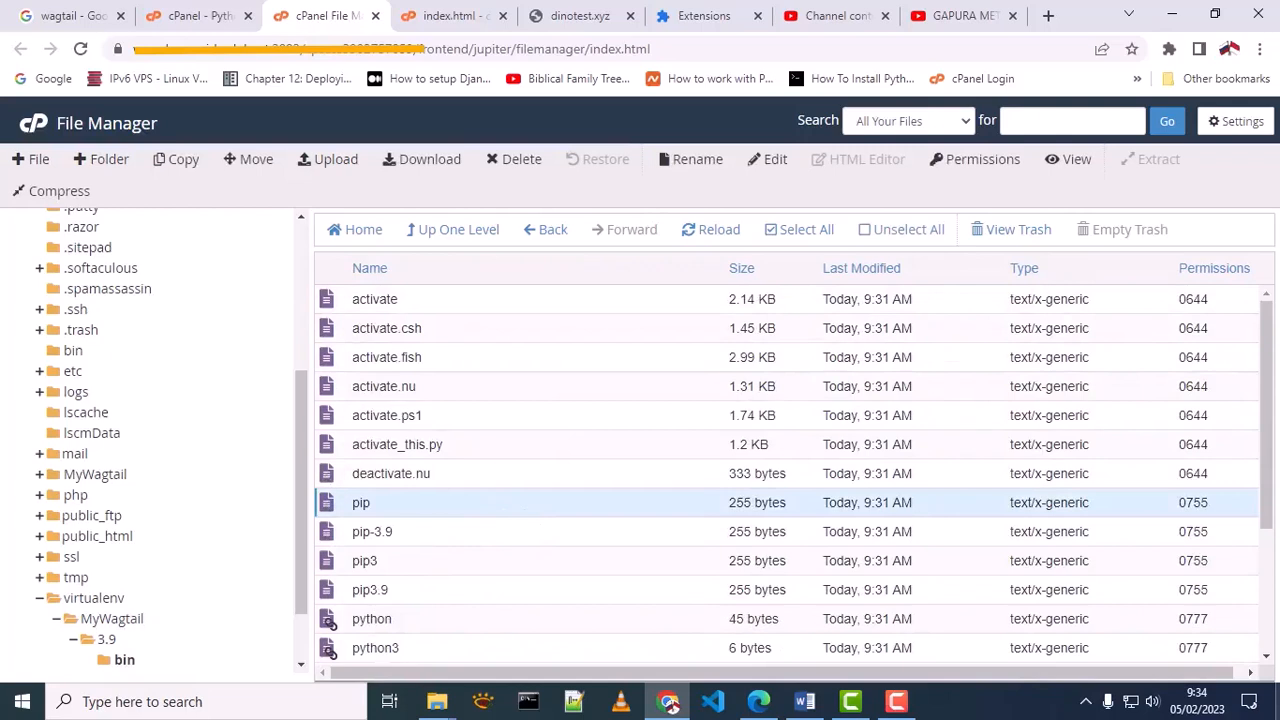
Browse the 3.9 environment's lib folder down to site-packages and examine the installed packages
click(155, 637)
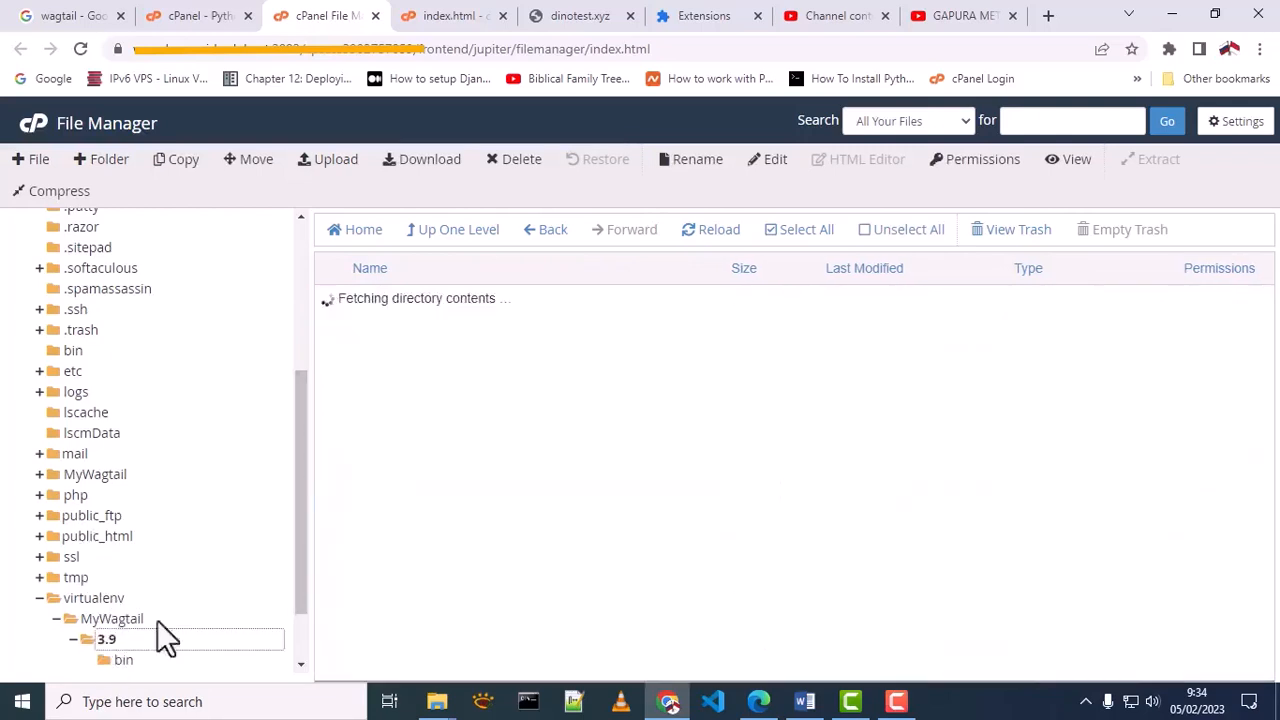
double_click(328, 328)
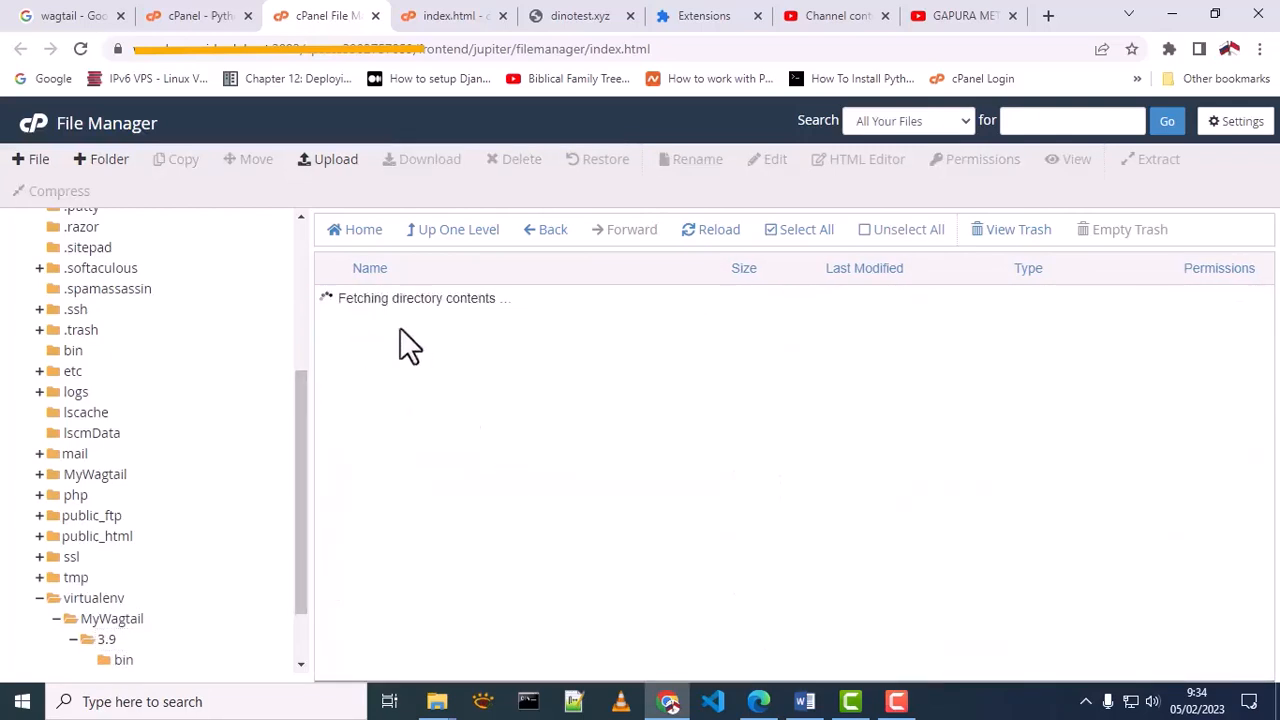
double_click(329, 301)
double_click(334, 304)
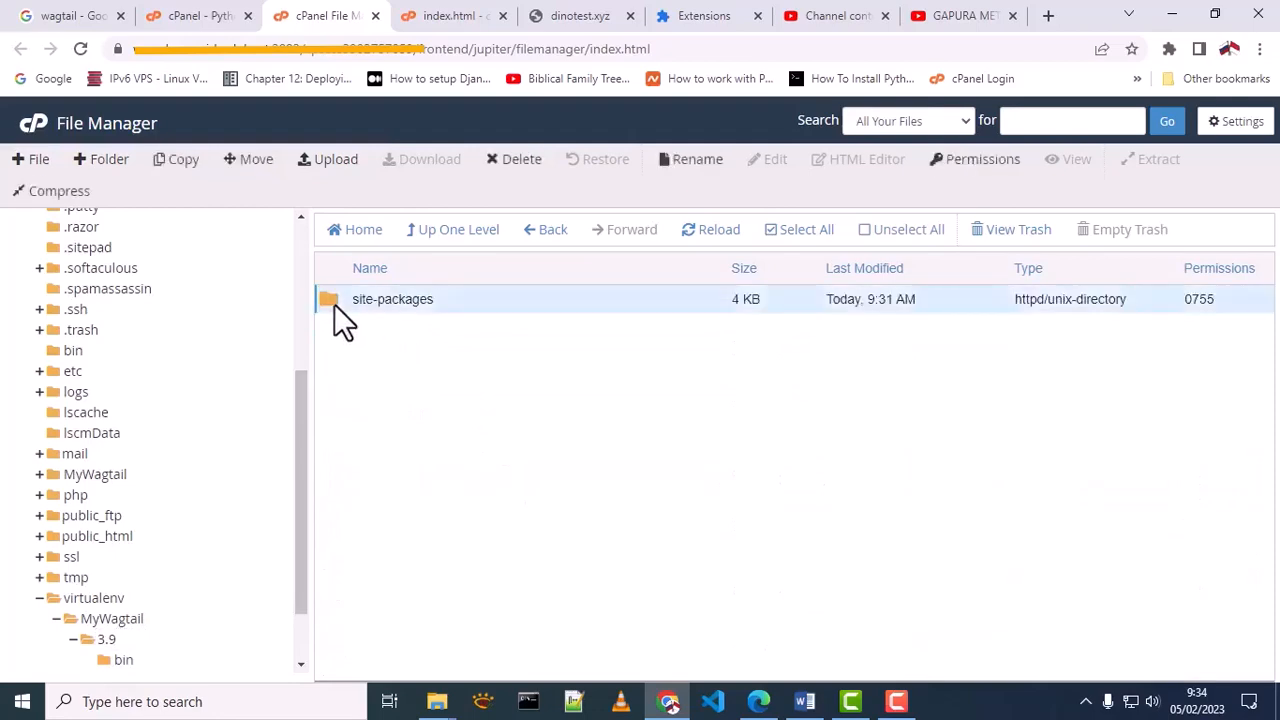
scroll(1029, 449, down, 1)
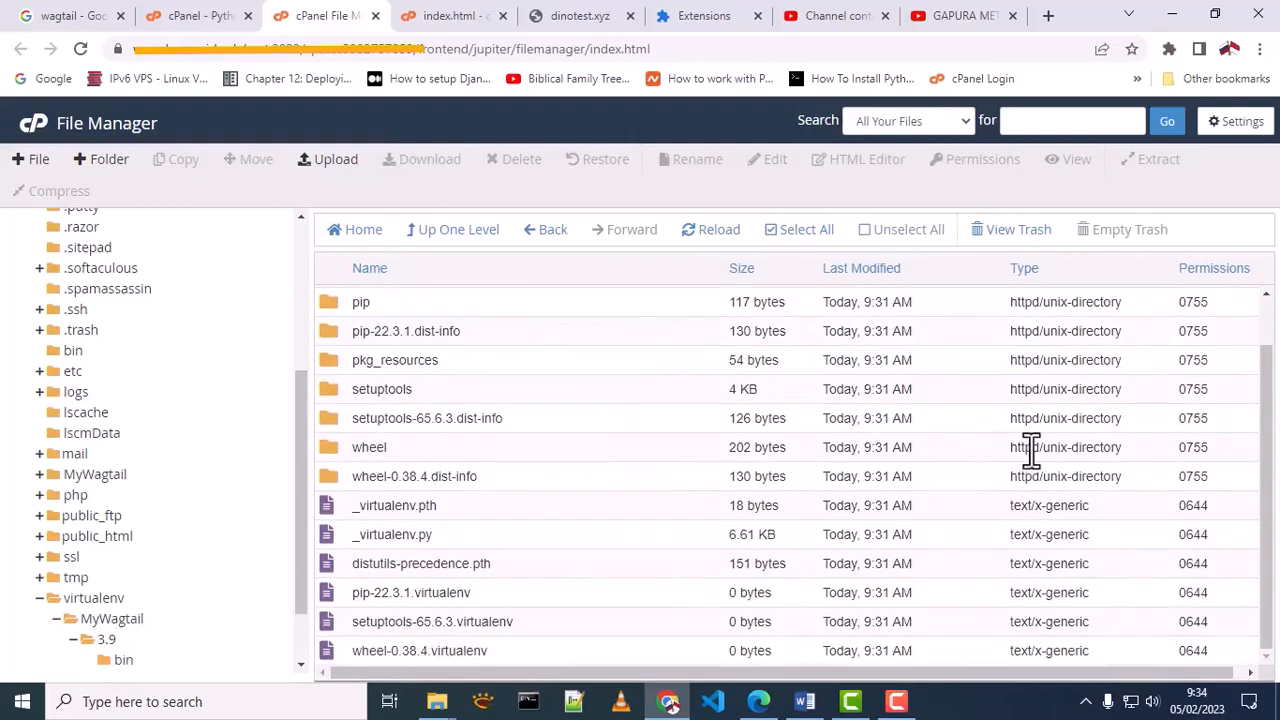
scroll(880, 335, up, 1)
scroll(880, 335, down, 1)
Open dinotest.xyz from the Python application's settings, and clear the browser's cached images and files for all time
click(172, 18)
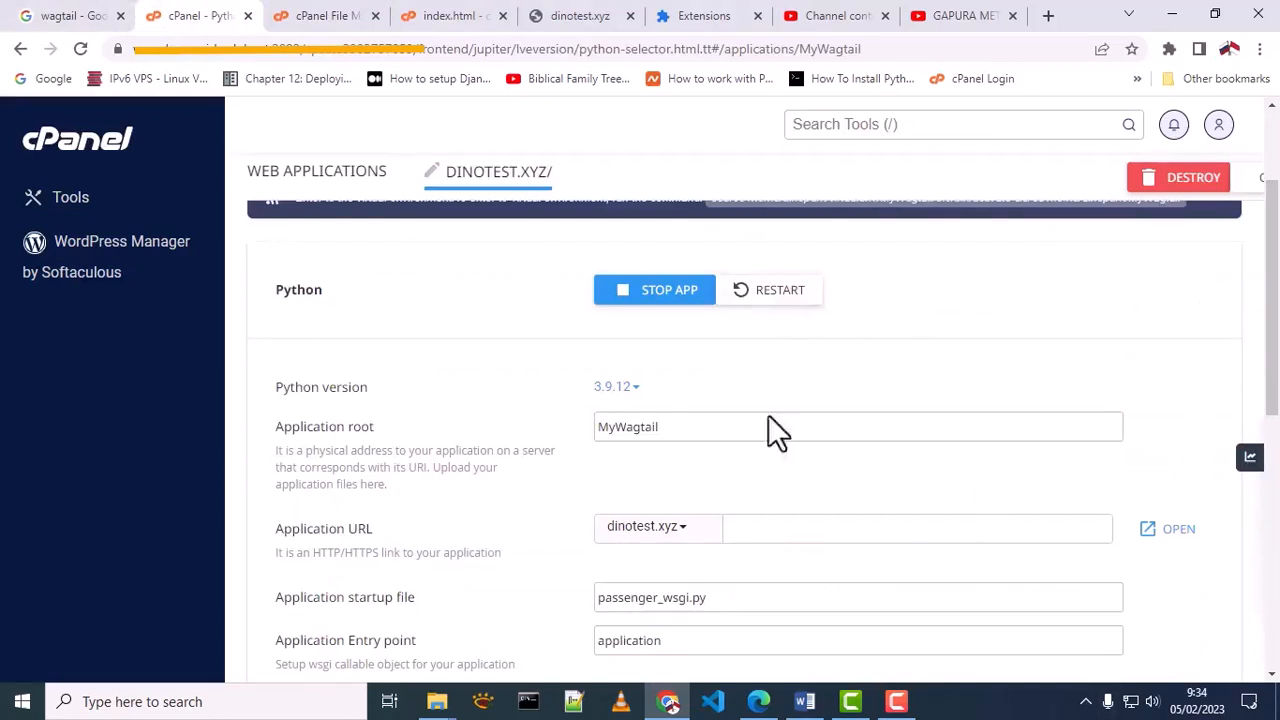
click(1168, 540)
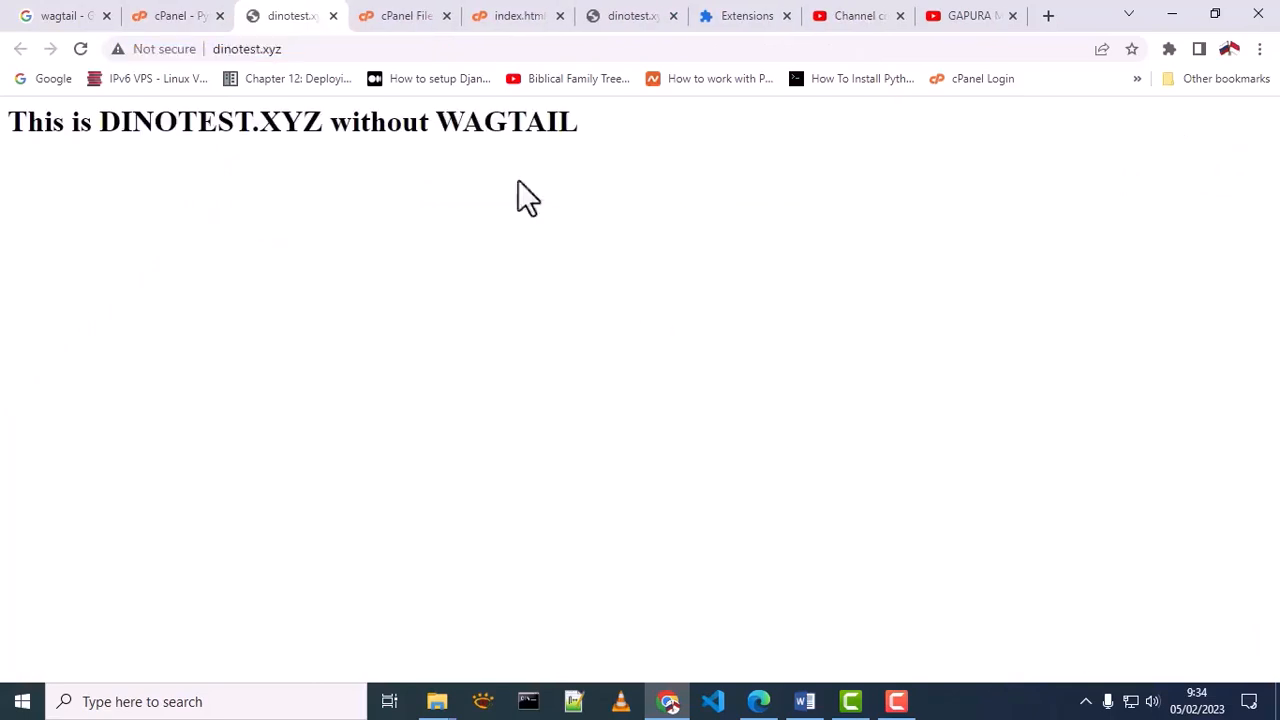
click(716, 18)
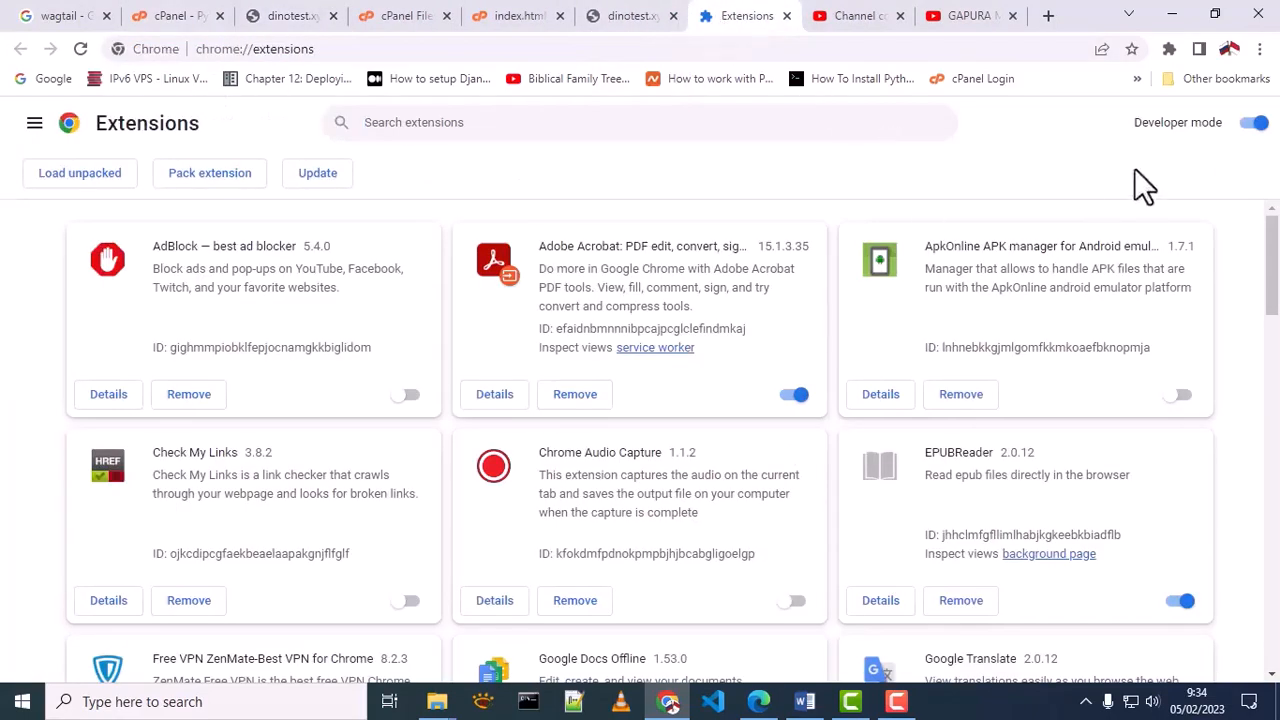
click(1260, 49)
mouse_move(1100, 318)
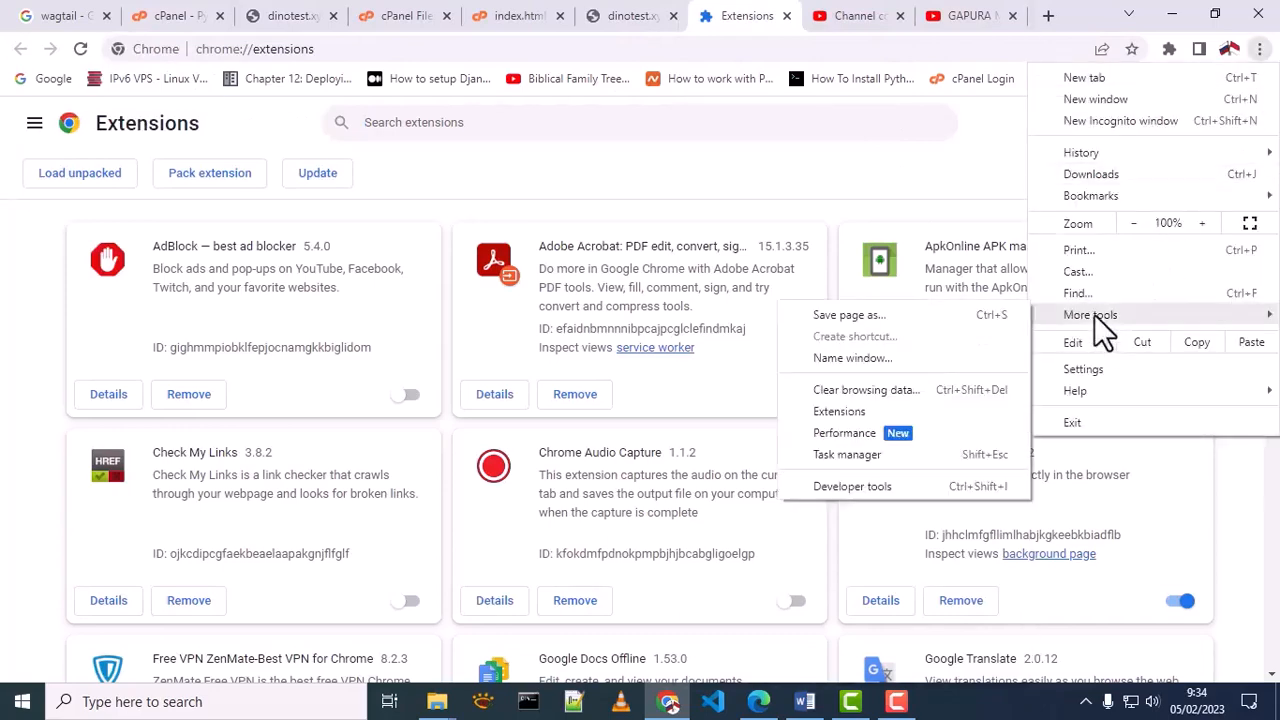
click(866, 390)
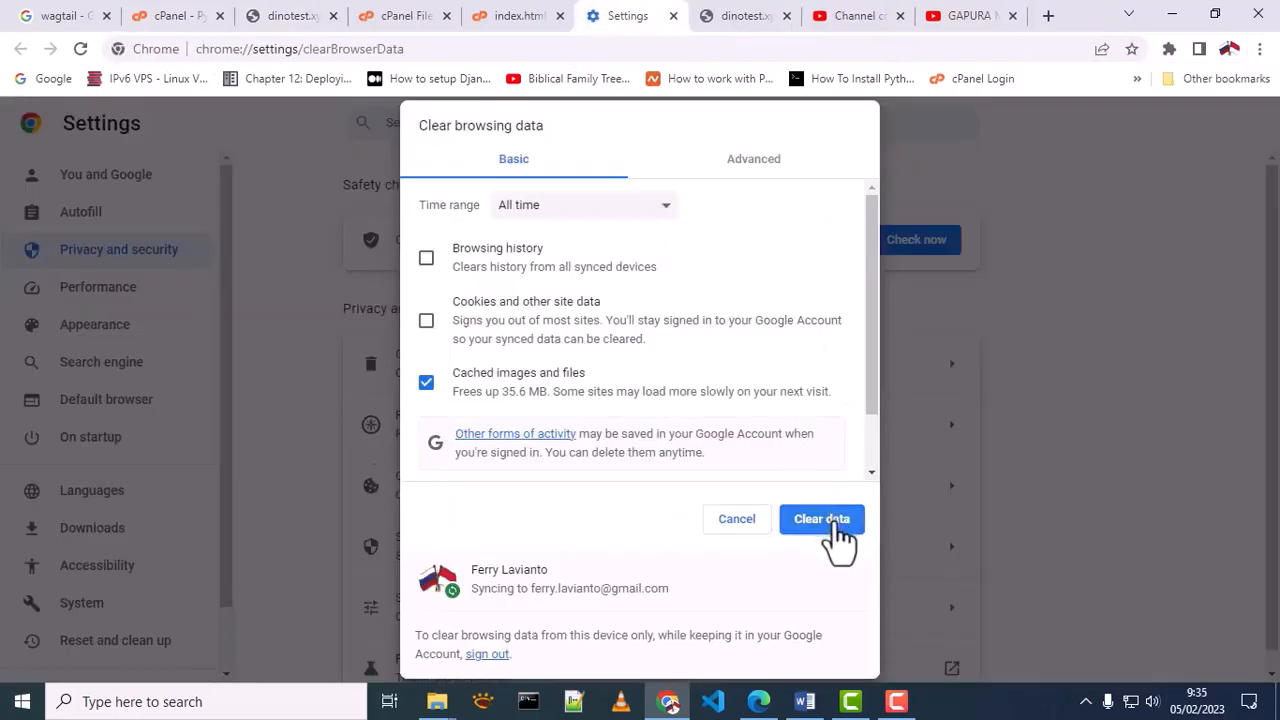
click(826, 519)
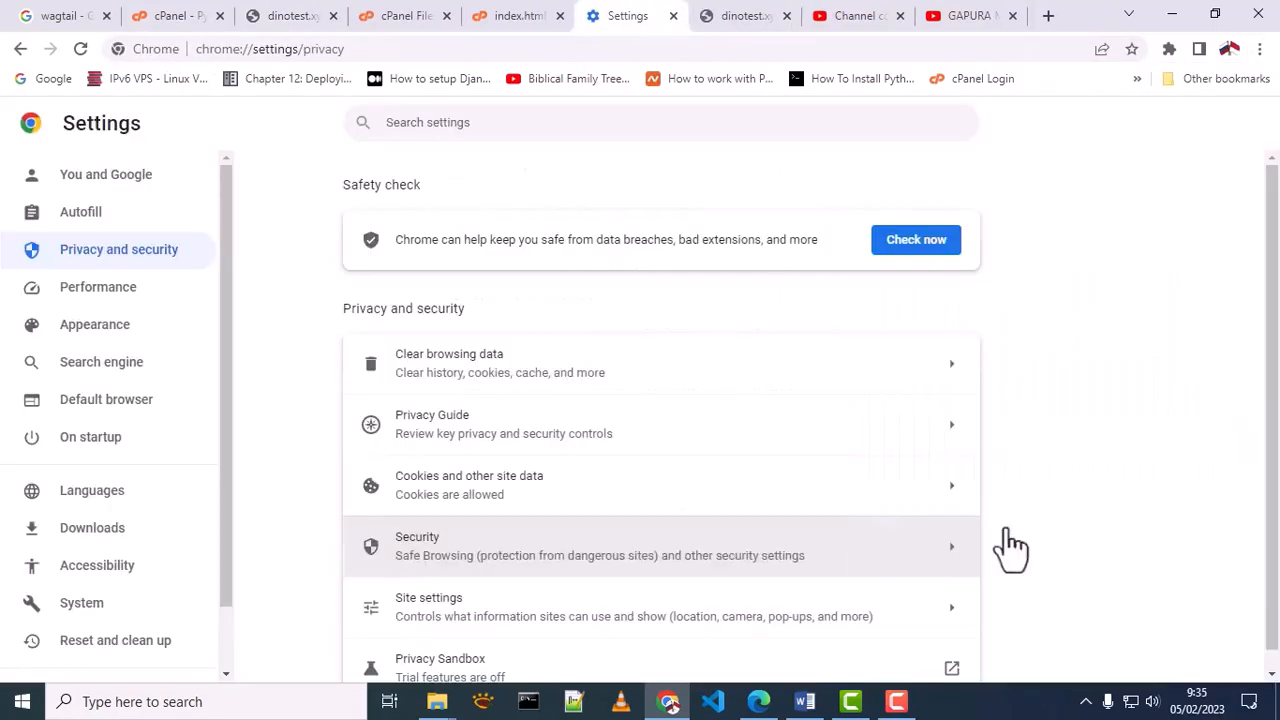
Reload the dinotest.xyz page and examine its enlarged text
click(272, 18)
click(88, 50)
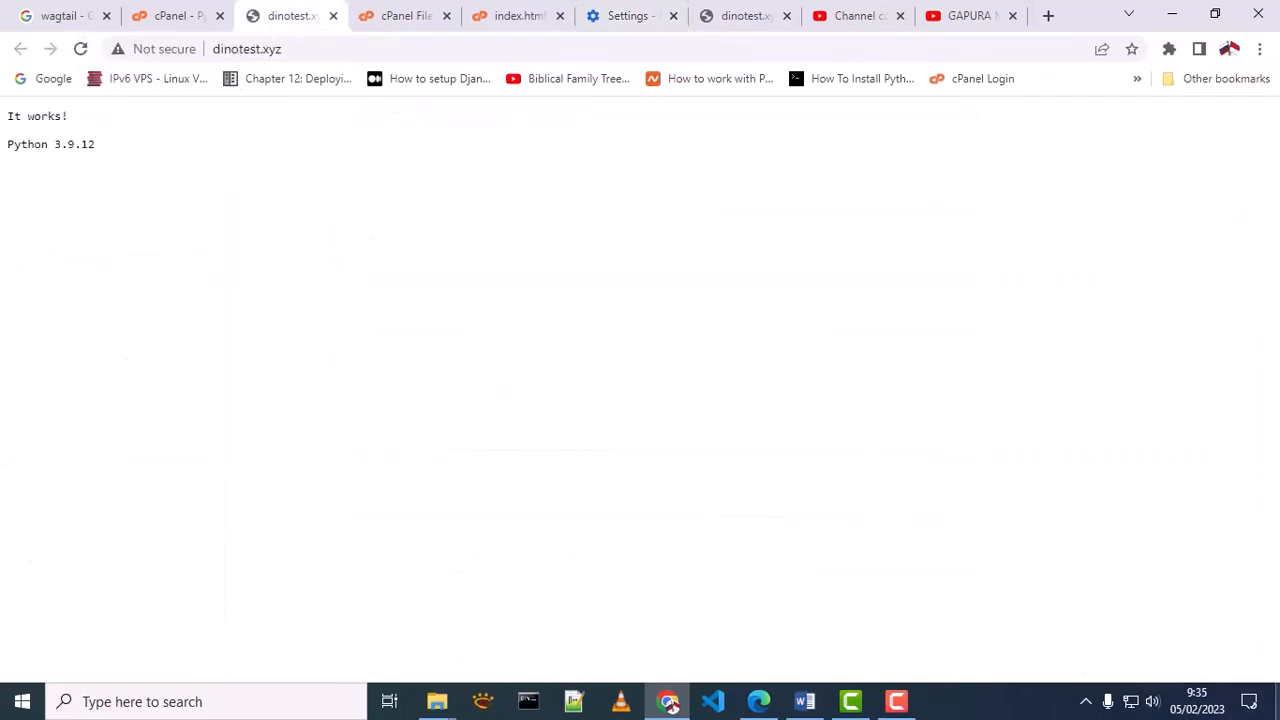
key(ctrl+plus)
key(ctrl+plus)
key(ctrl+plus)
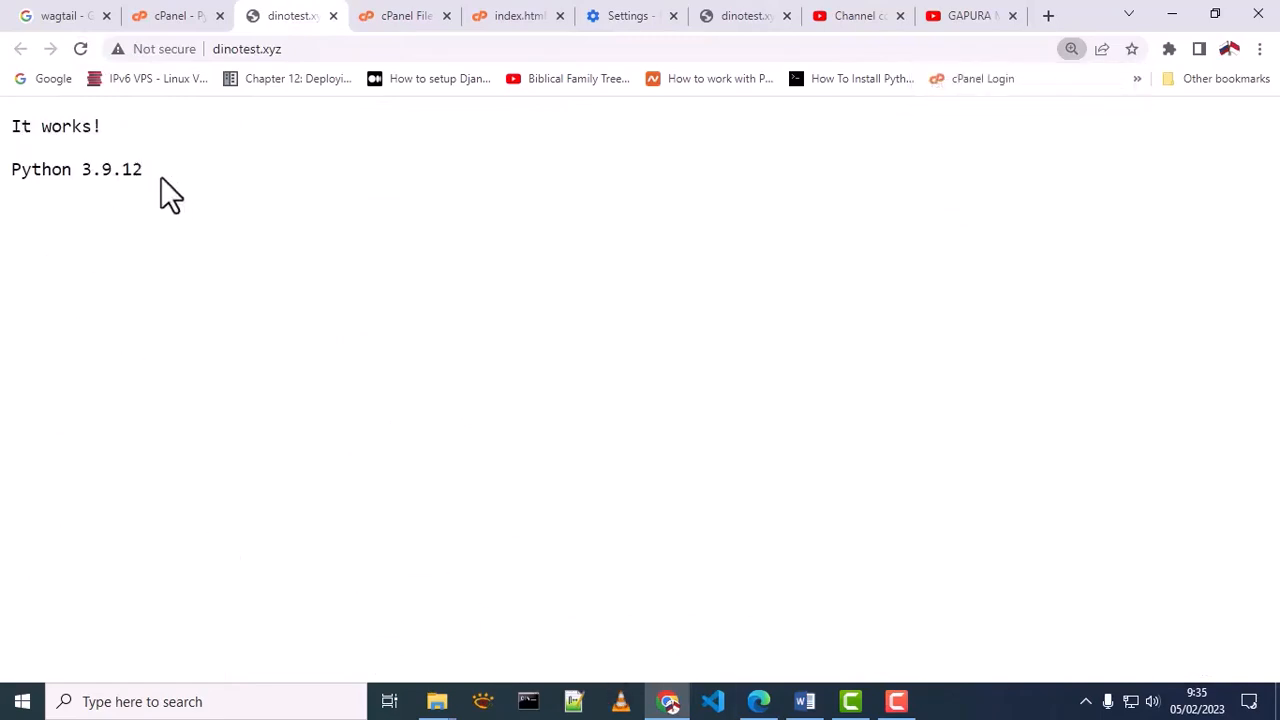
drag(161, 177, 6, 134)
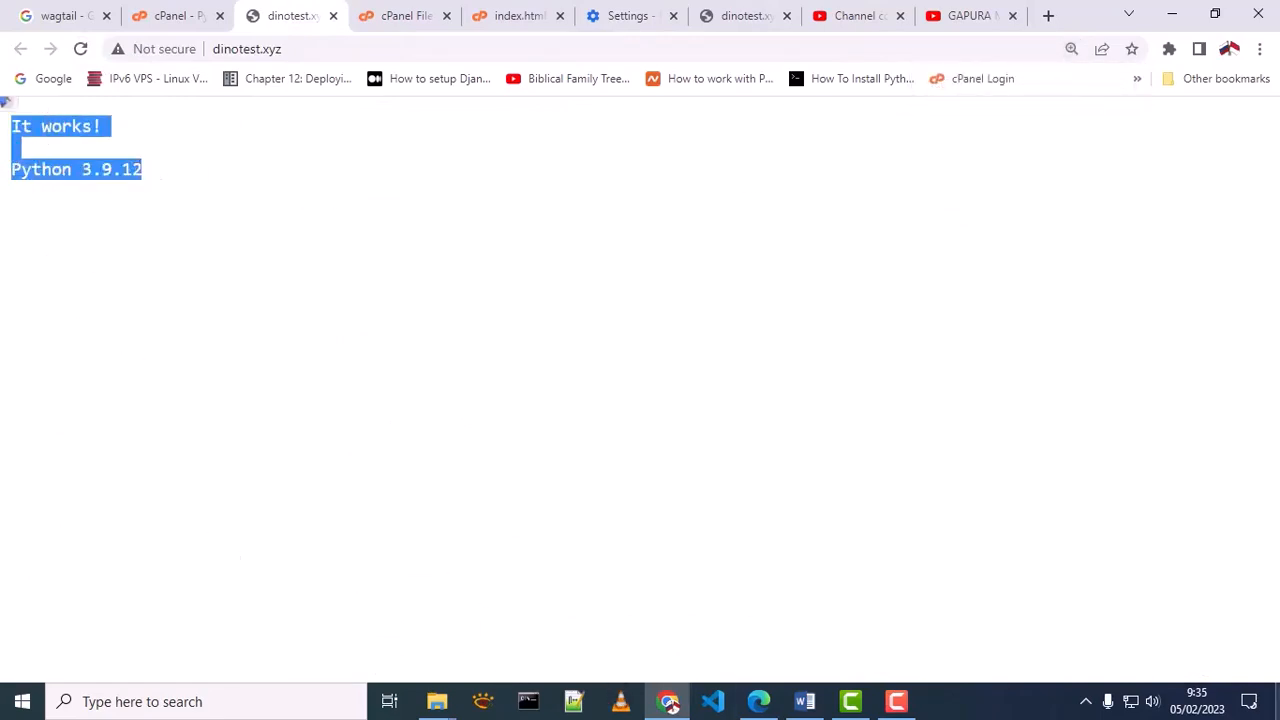
click(1249, 649)
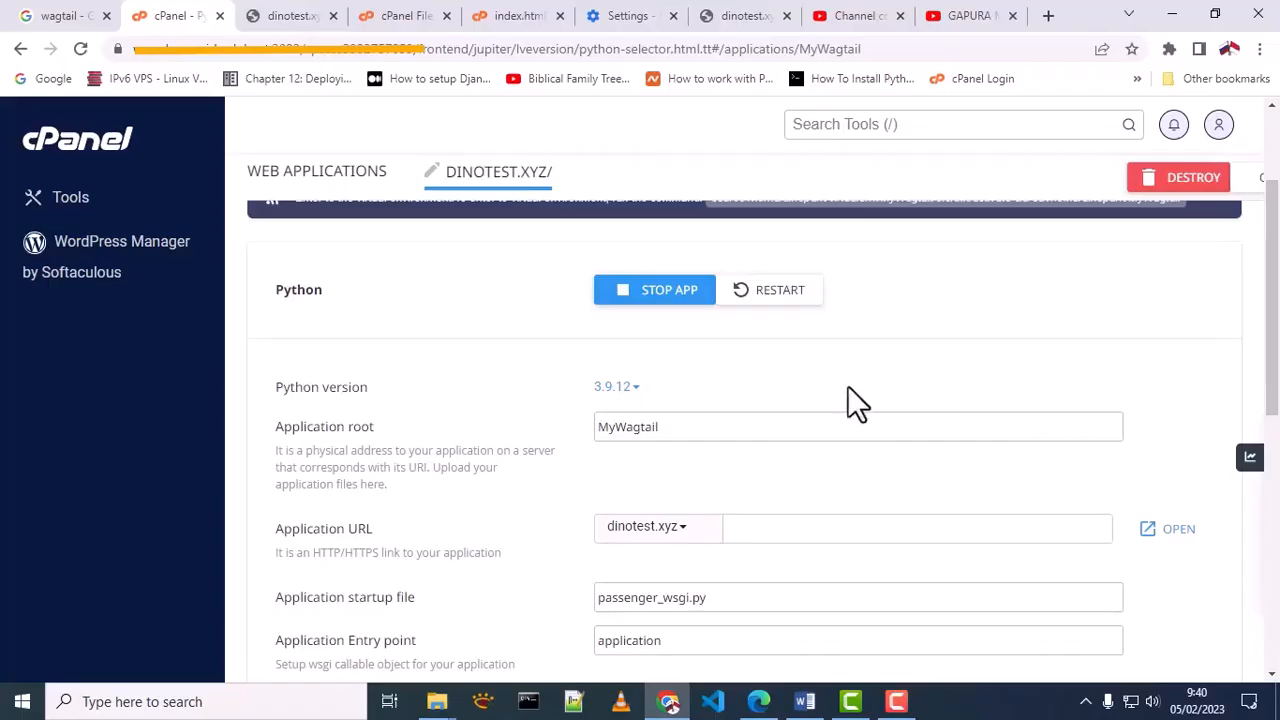
Check the example path for executing a Python script, and look through the MyWagtail virtual environment's 3.9/bin folder
scroll(848, 395, down, 5)
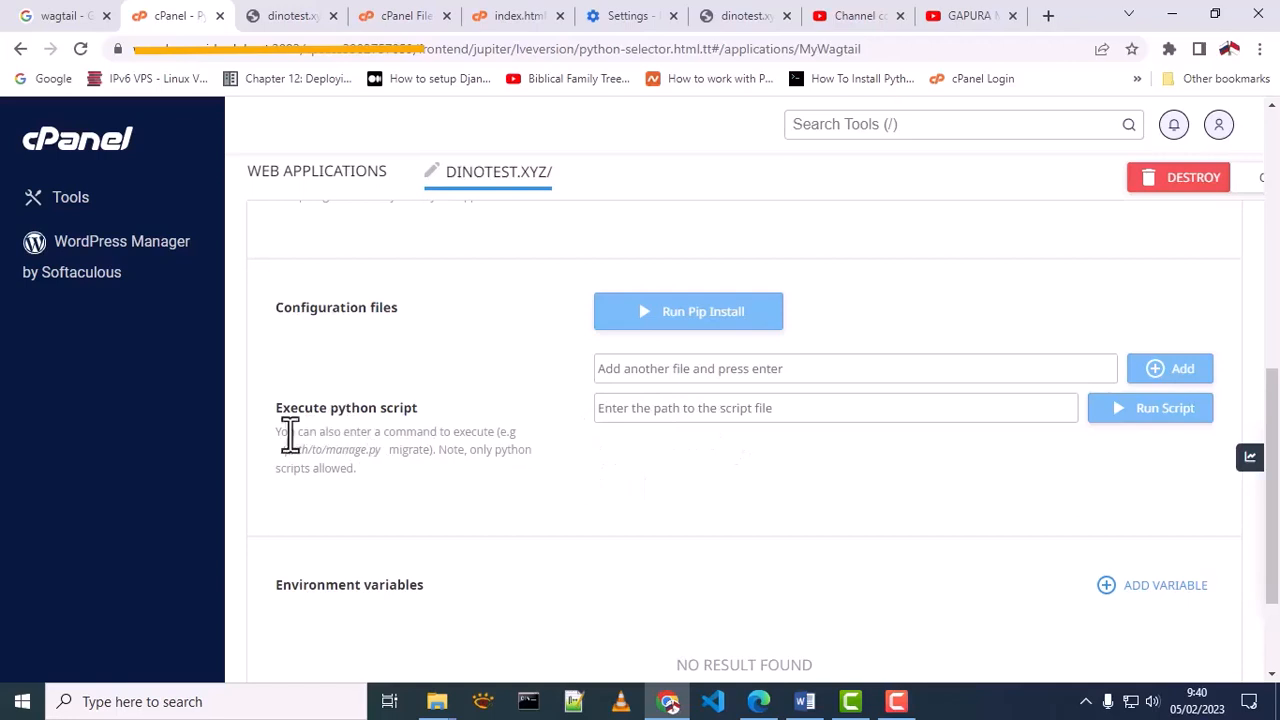
drag(280, 455, 380, 458)
click(403, 18)
scroll(118, 555, down, 1)
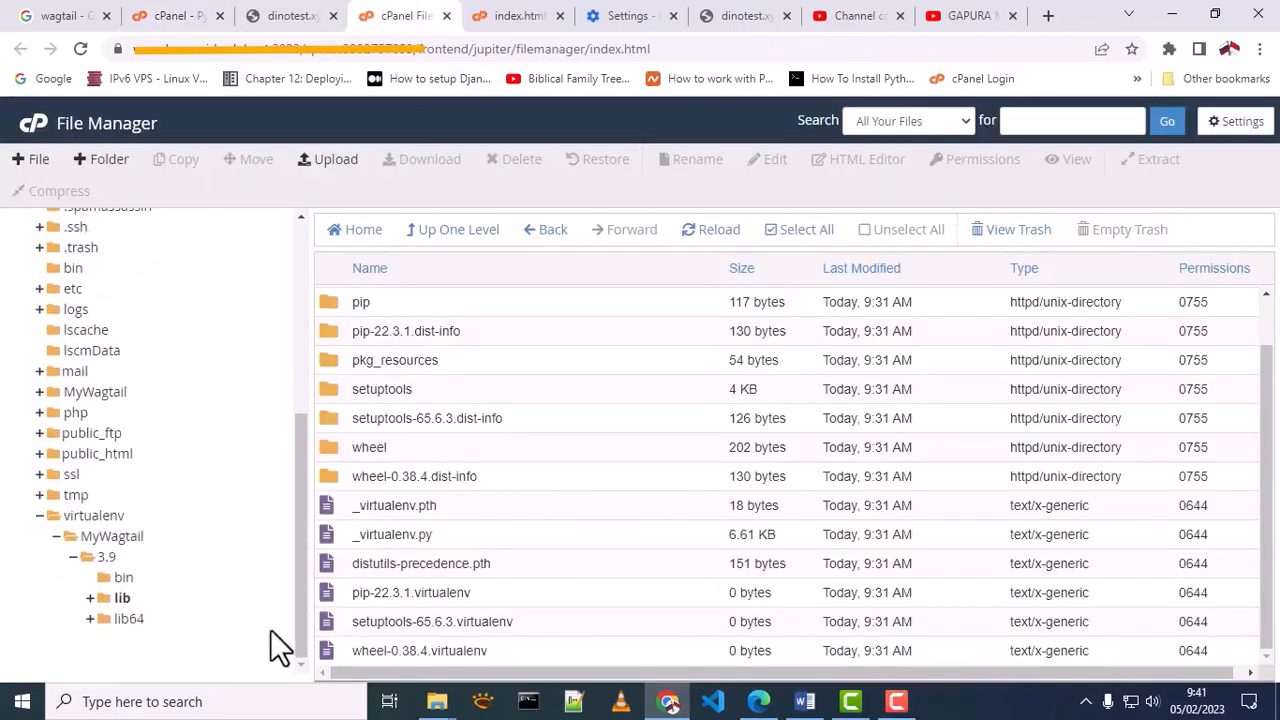
click(122, 582)
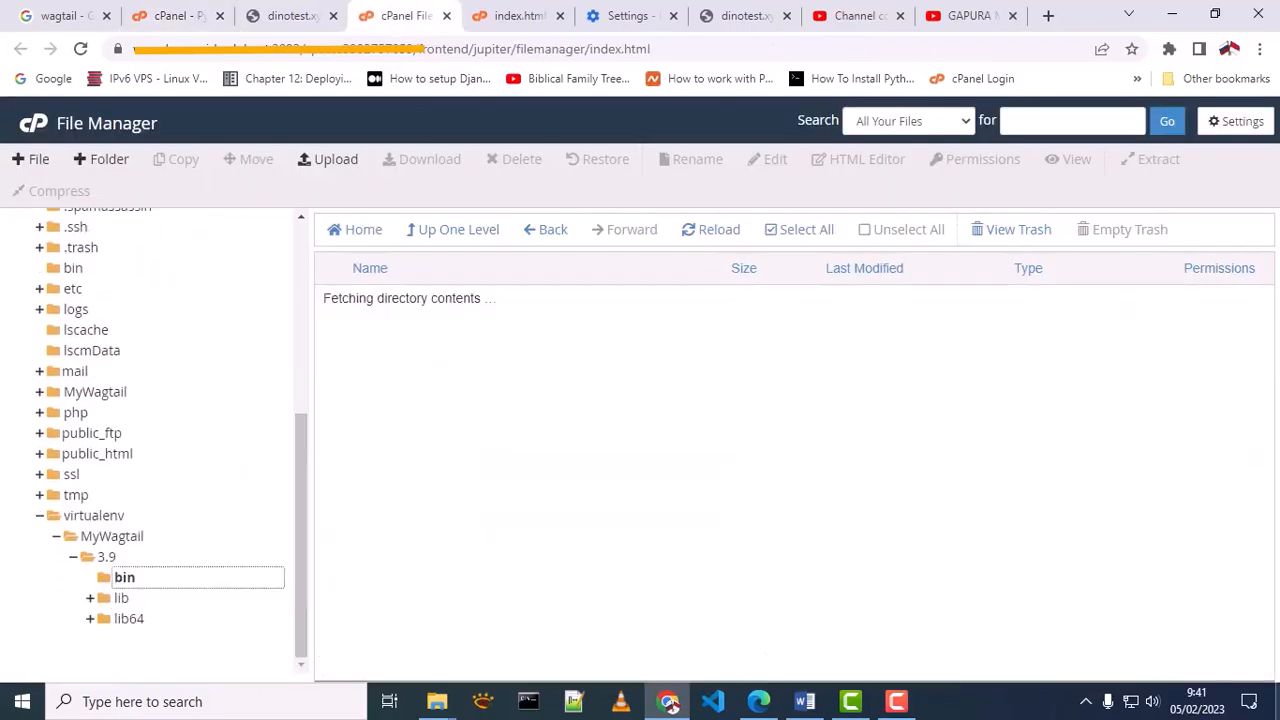
scroll(487, 405, down, 2)
scroll(470, 390, up, 2)
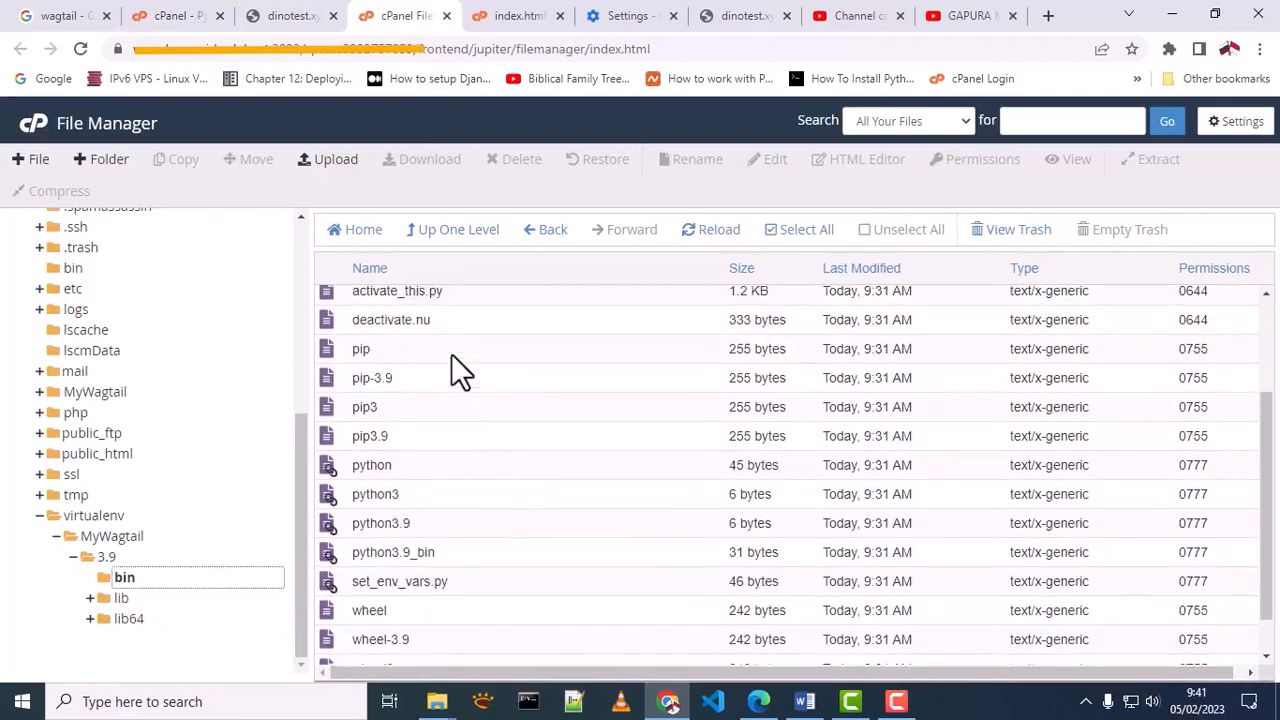
Open the pip file from virtualenv/MyWagtail/3.9/bin in the code editor and copy its full file path
click(366, 414)
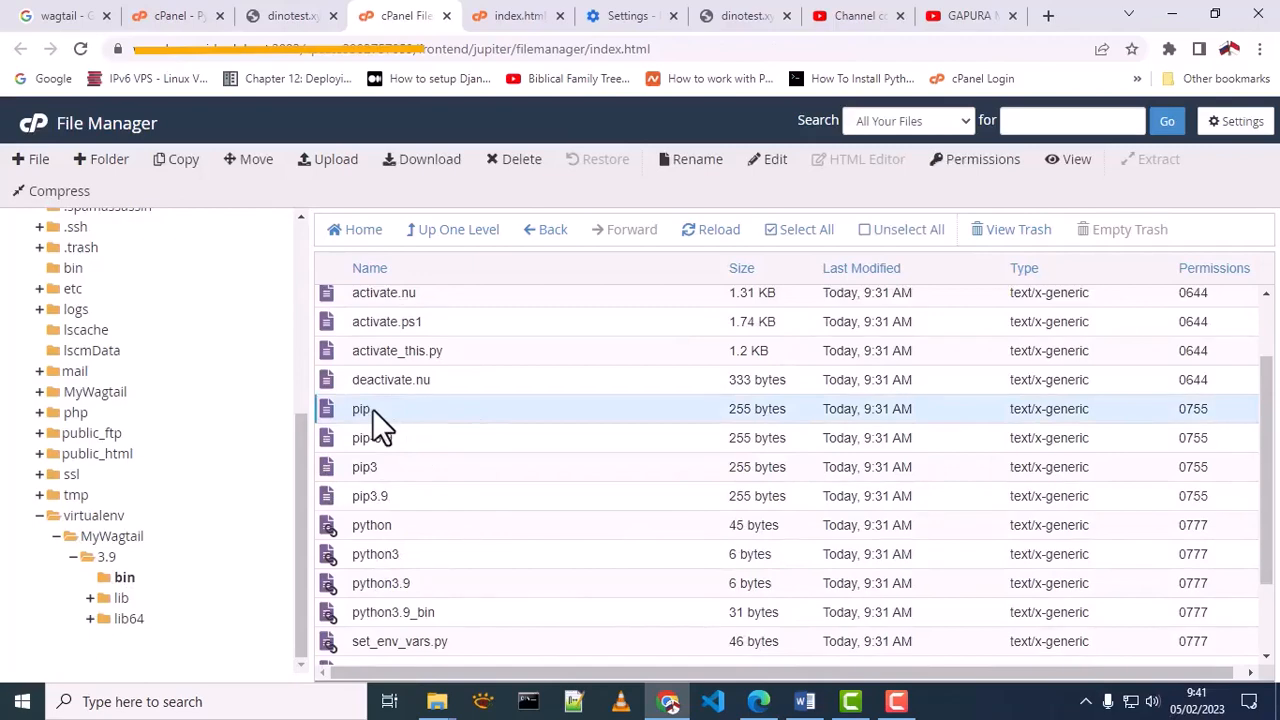
right_click(372, 409)
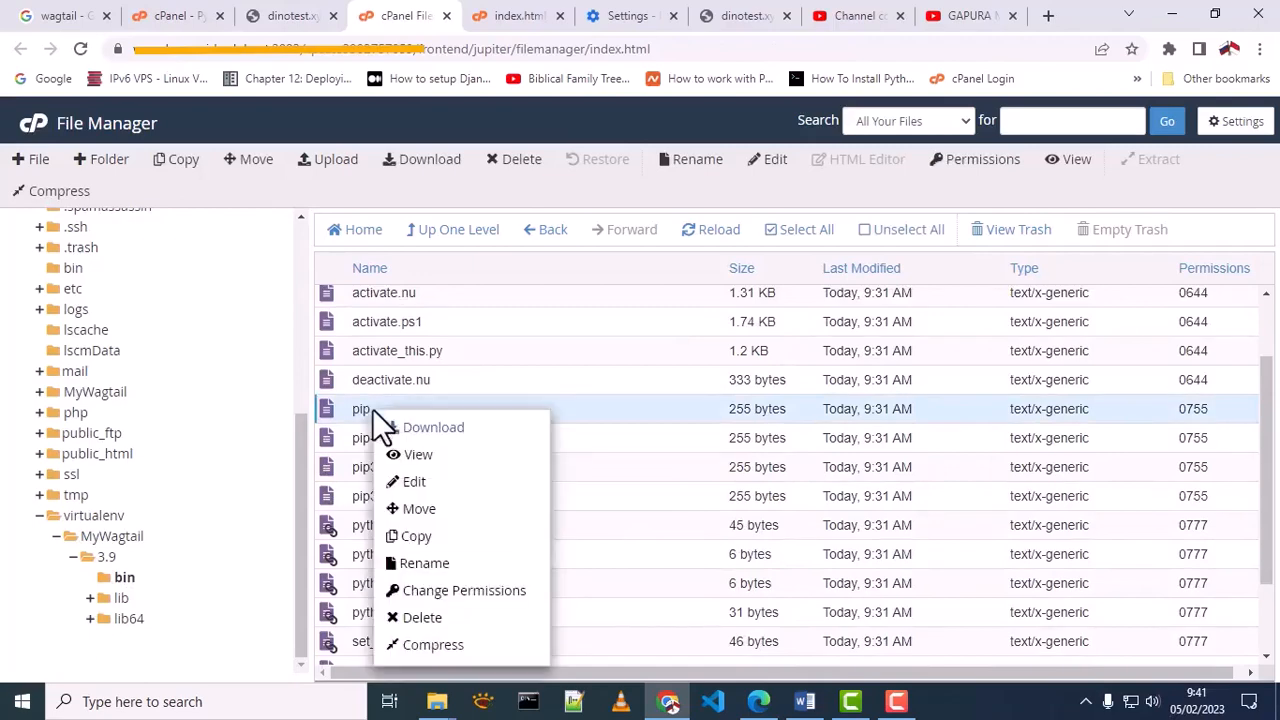
click(413, 483)
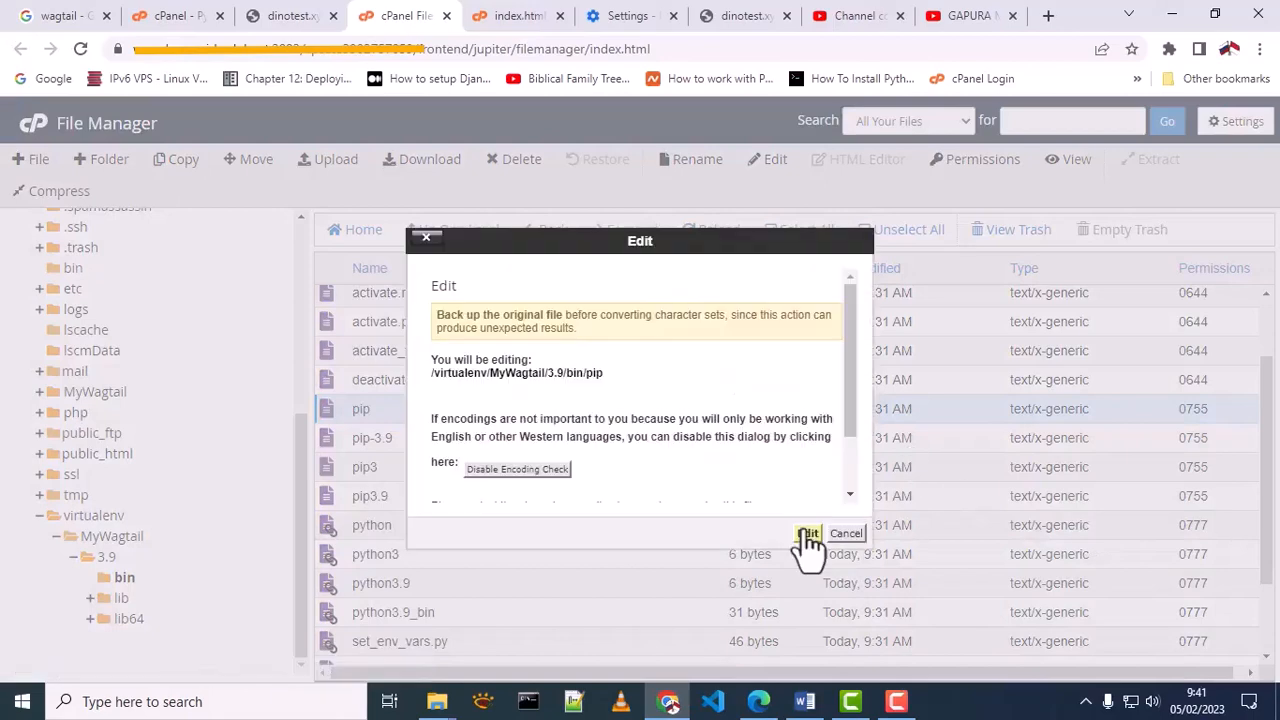
click(806, 534)
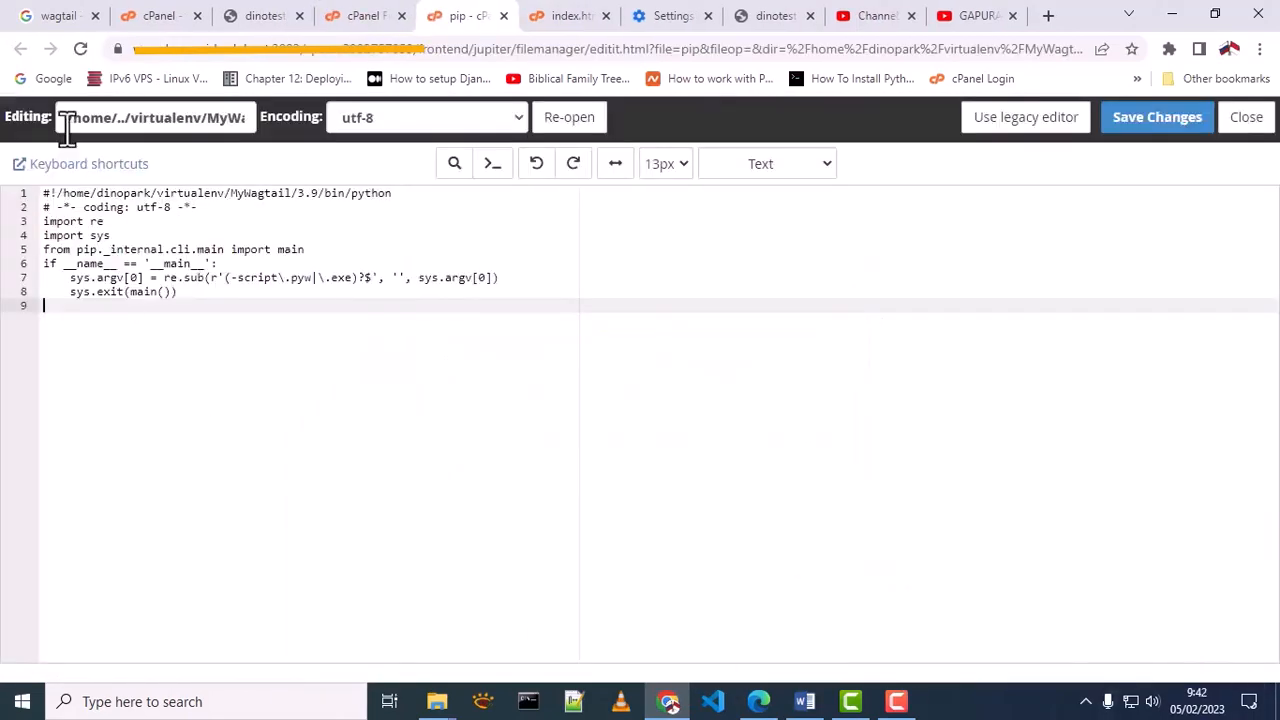
drag(66, 128, 288, 125)
right_click(190, 129)
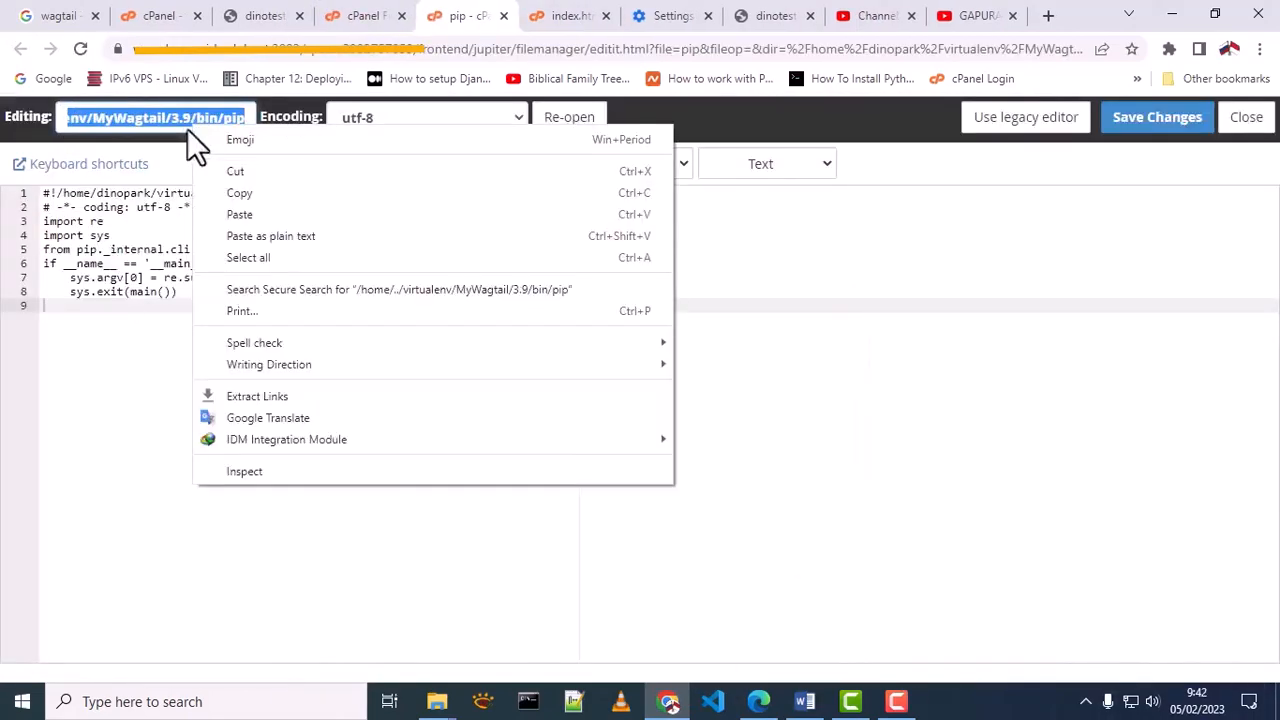
click(229, 194)
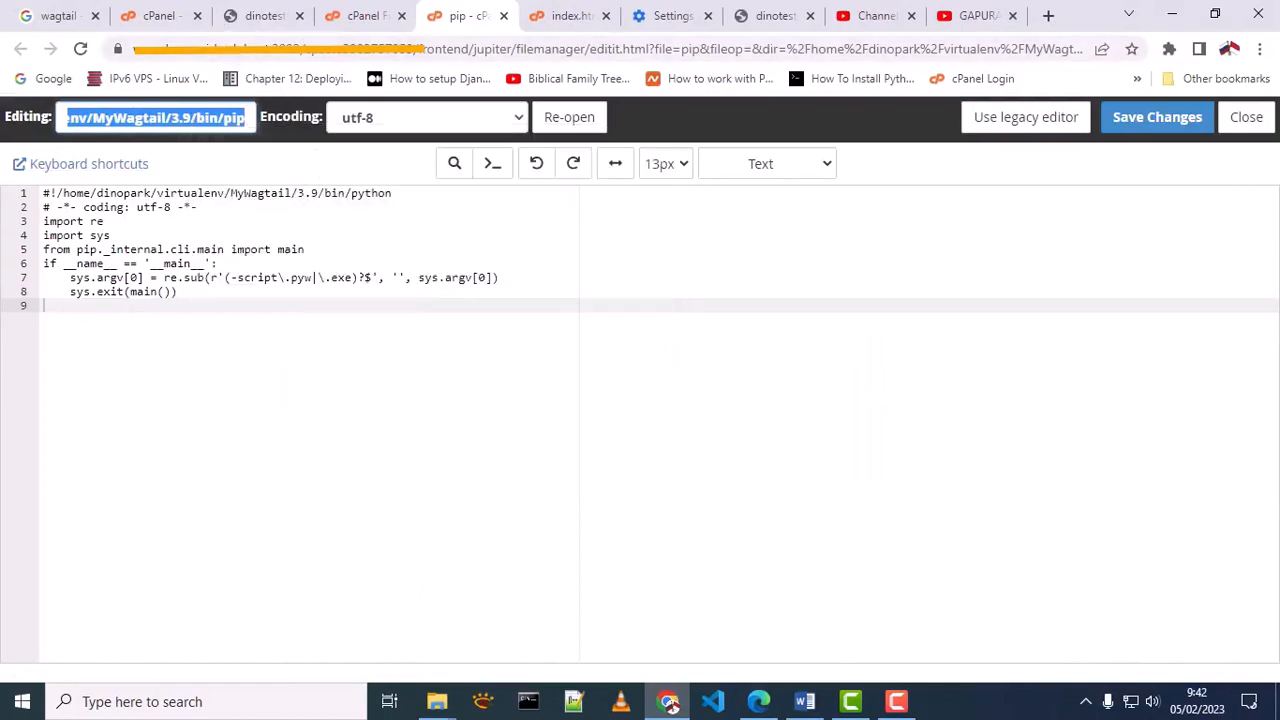
Run pip install wagtail as a Python script using the copied virtualenv/MyWagtail/3.9/bin/pip path, and review its output to the end
click(152, 16)
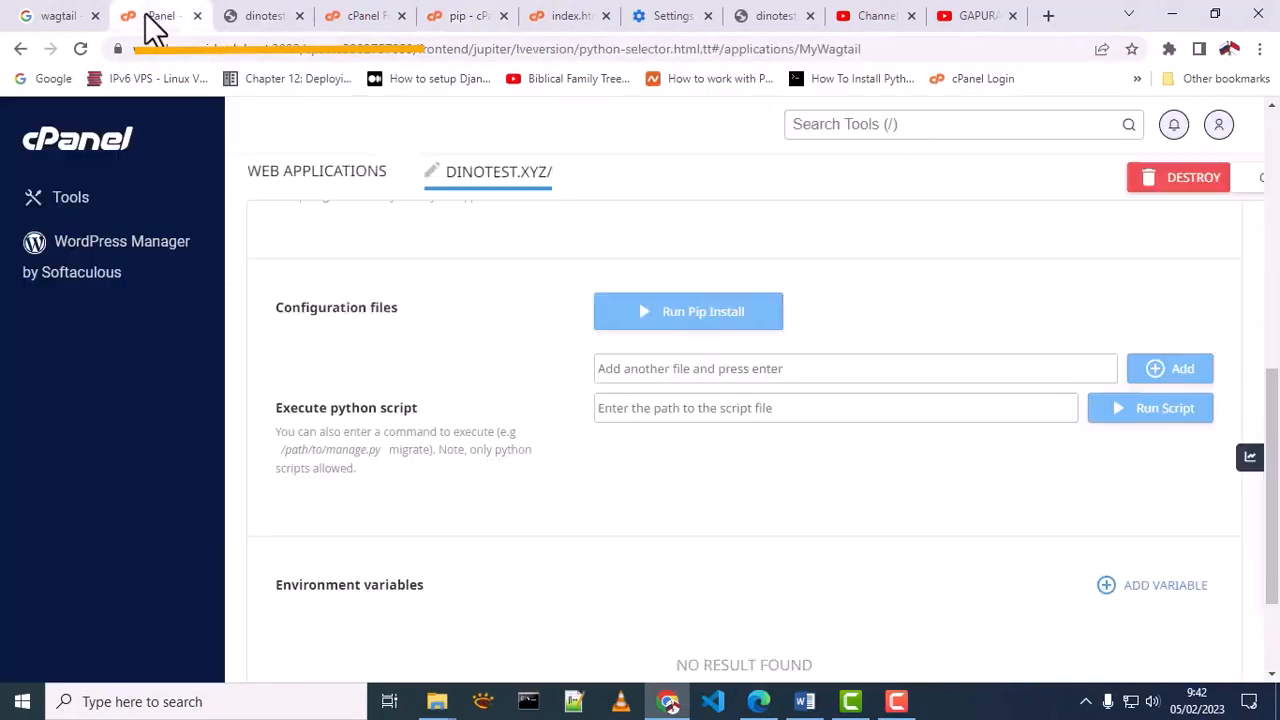
click(689, 412)
right_click(690, 408)
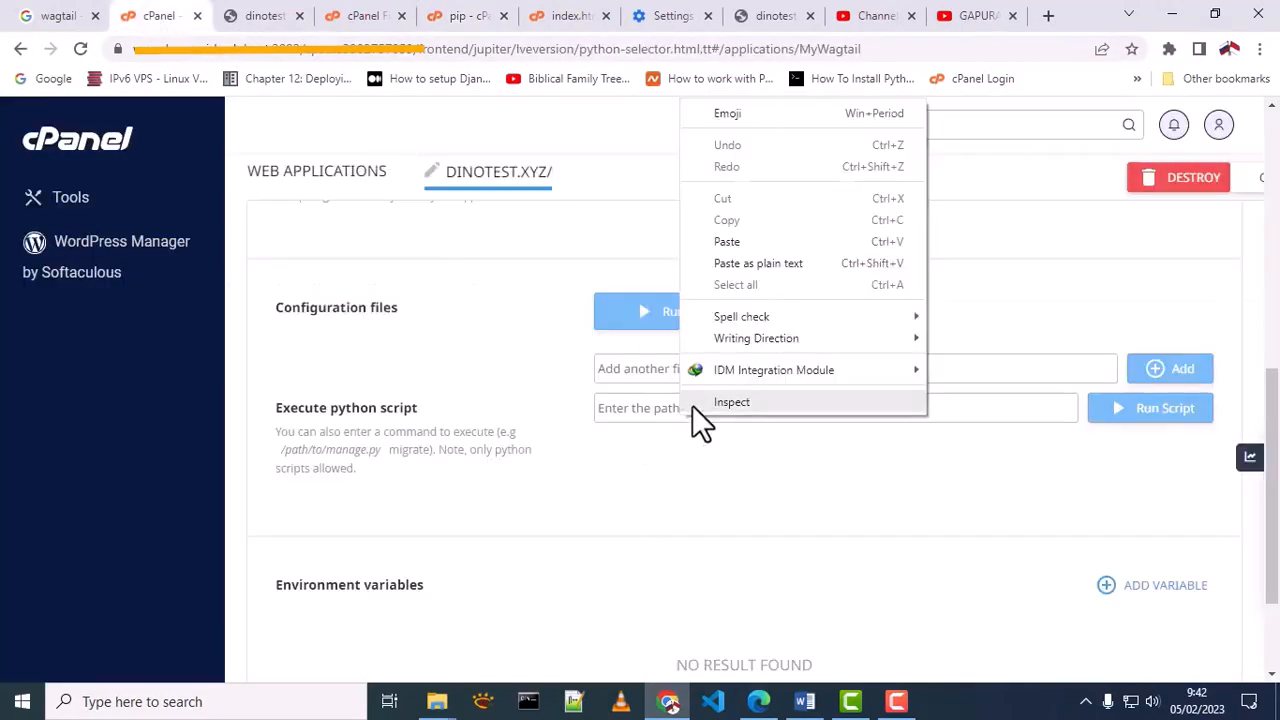
click(740, 243)
text(in/pip in)
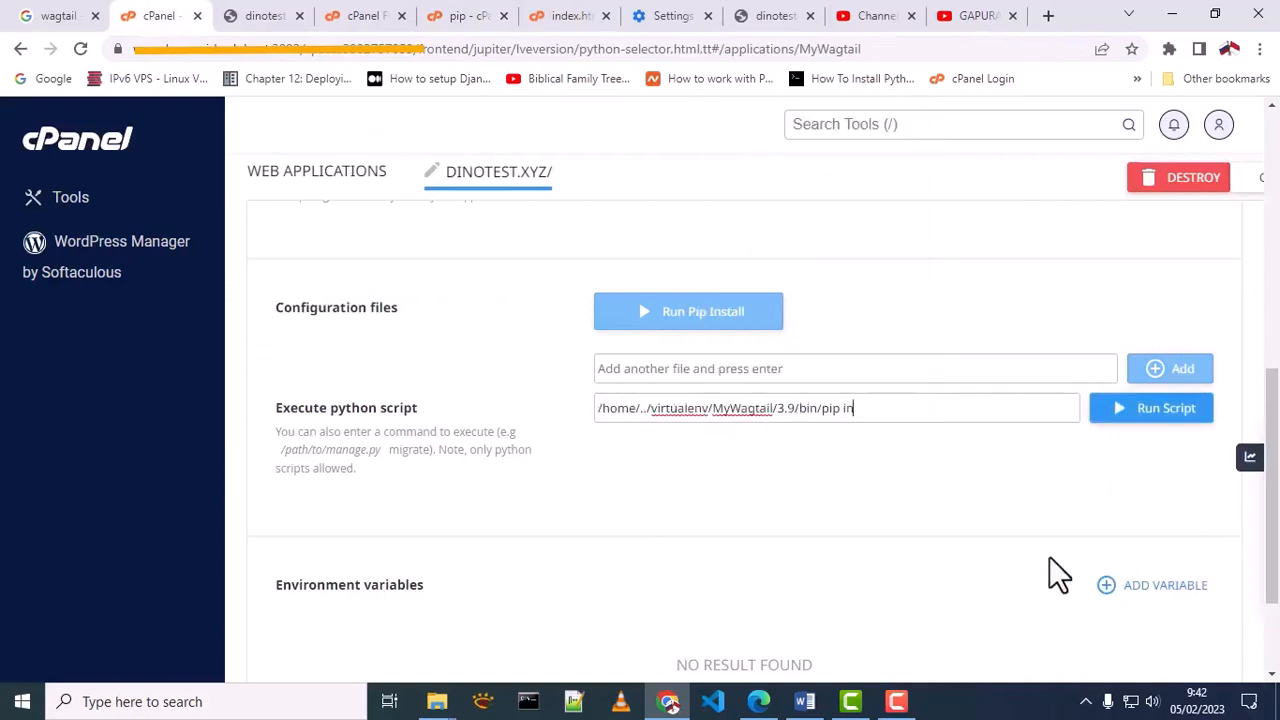
text(stall wagtail)
click(1130, 425)
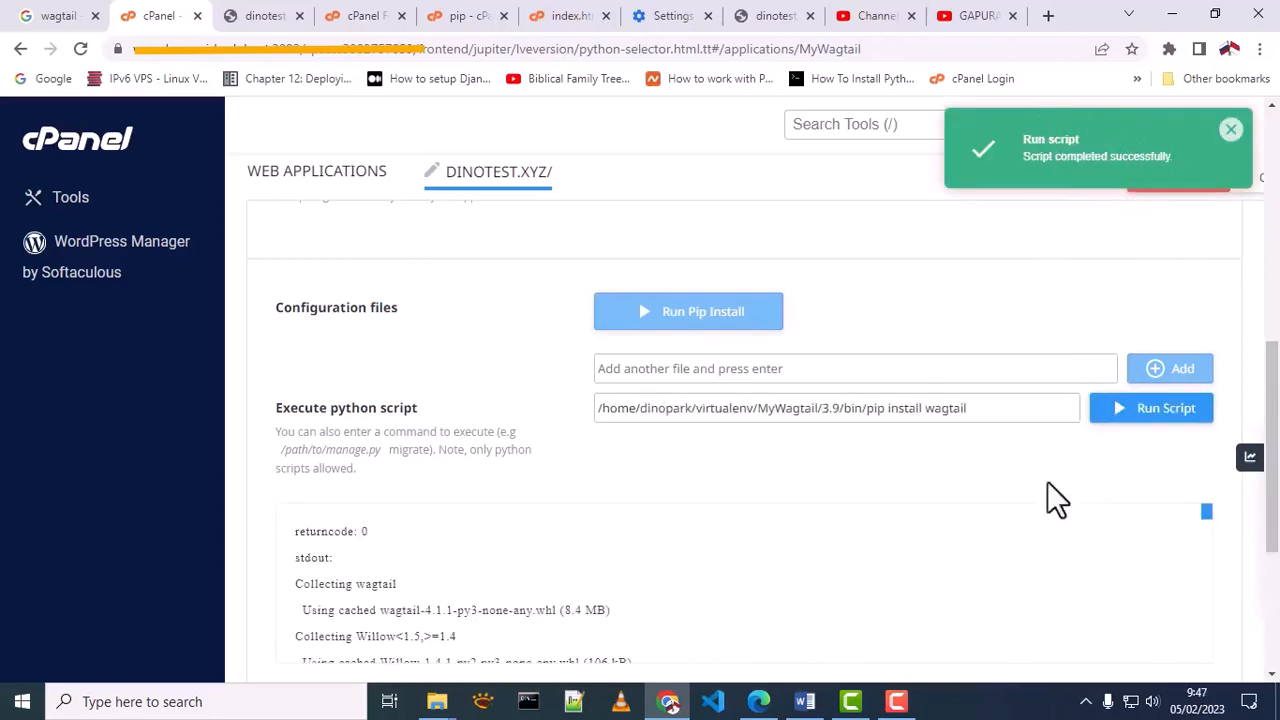
scroll(600, 580, down, 5)
scroll(600, 578, down, 10)
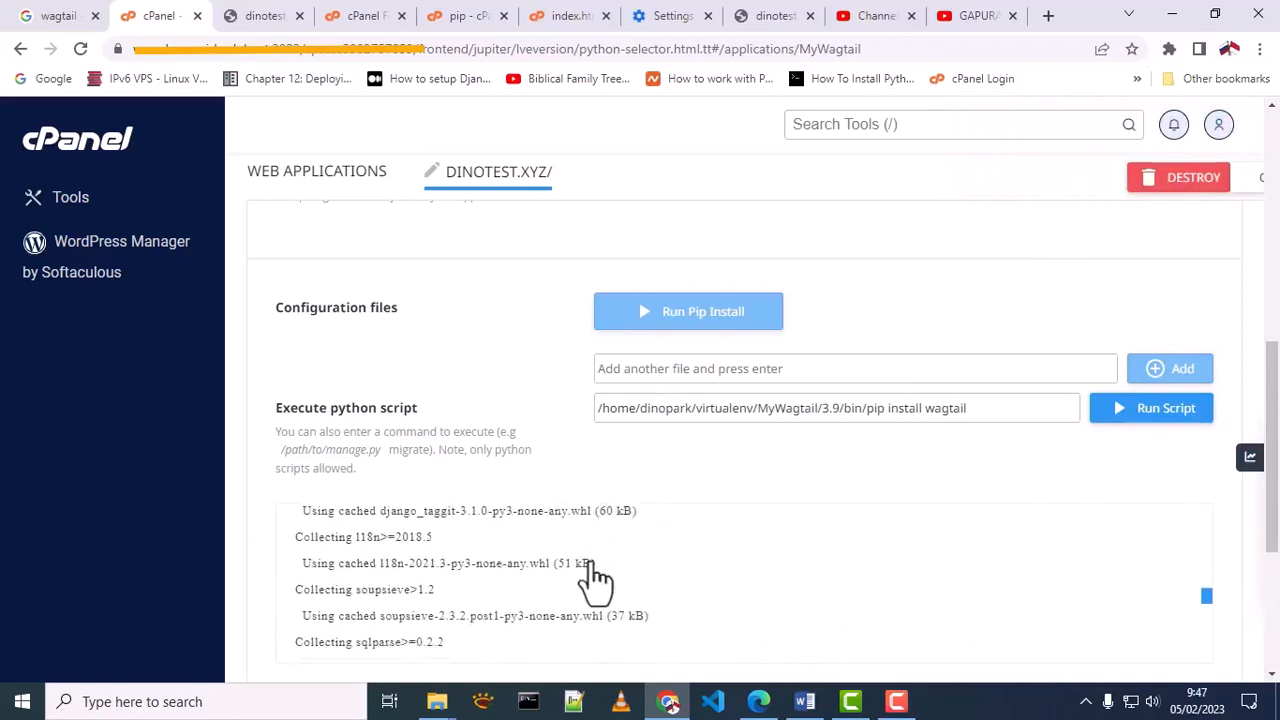
scroll(578, 590, down, 3)
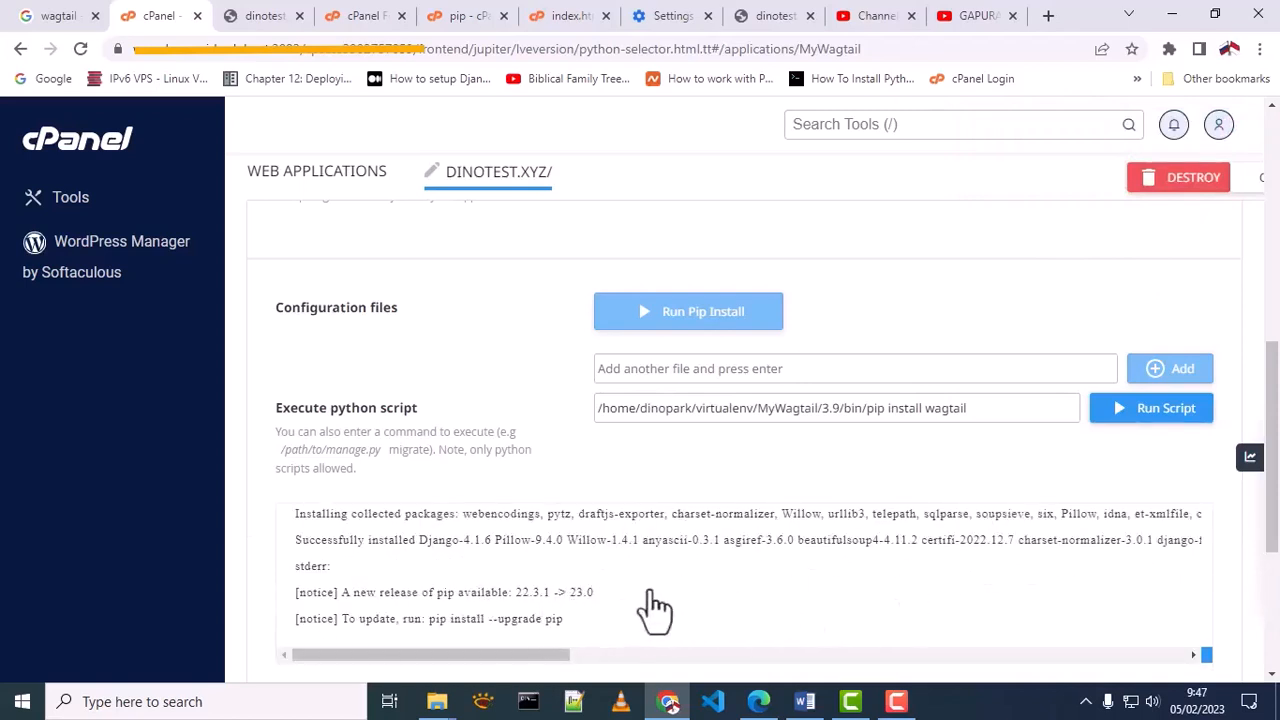
Replace wagtail in the script command with the "--upgrade pip" text copied from the output, and run the script
drag(596, 598, 350, 608)
drag(493, 620, 563, 627)
right_click(530, 622)
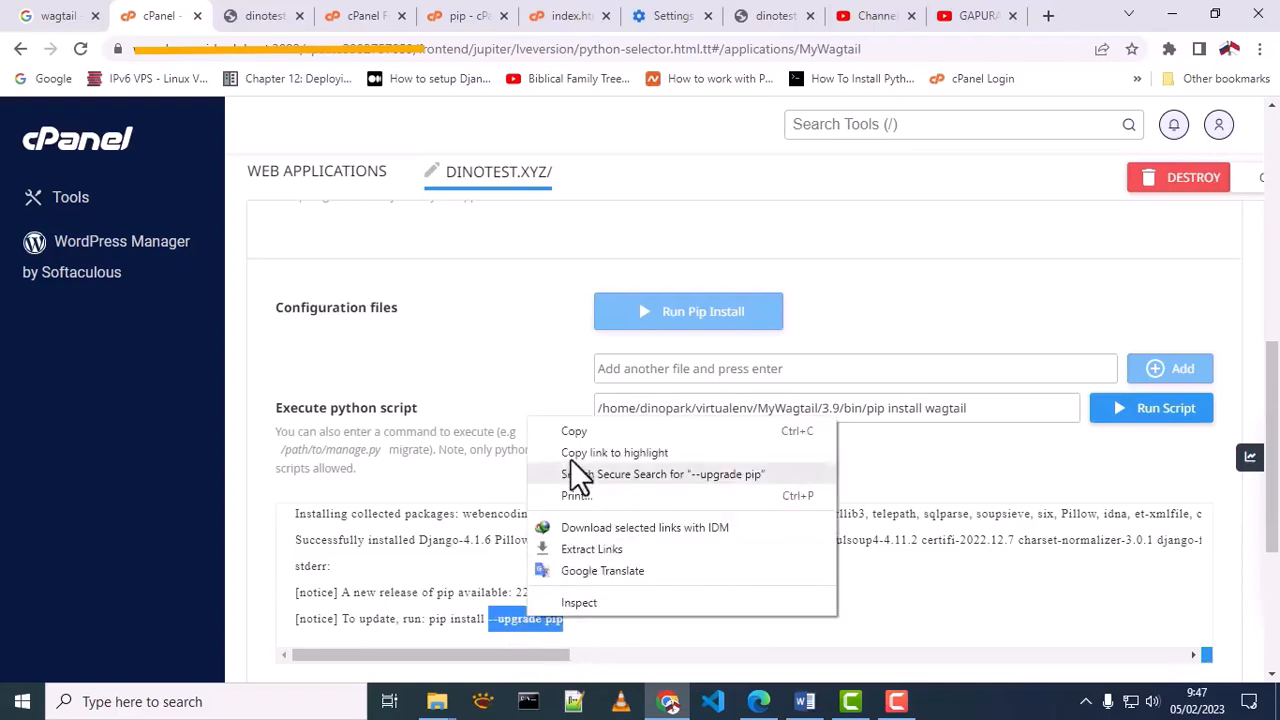
click(570, 432)
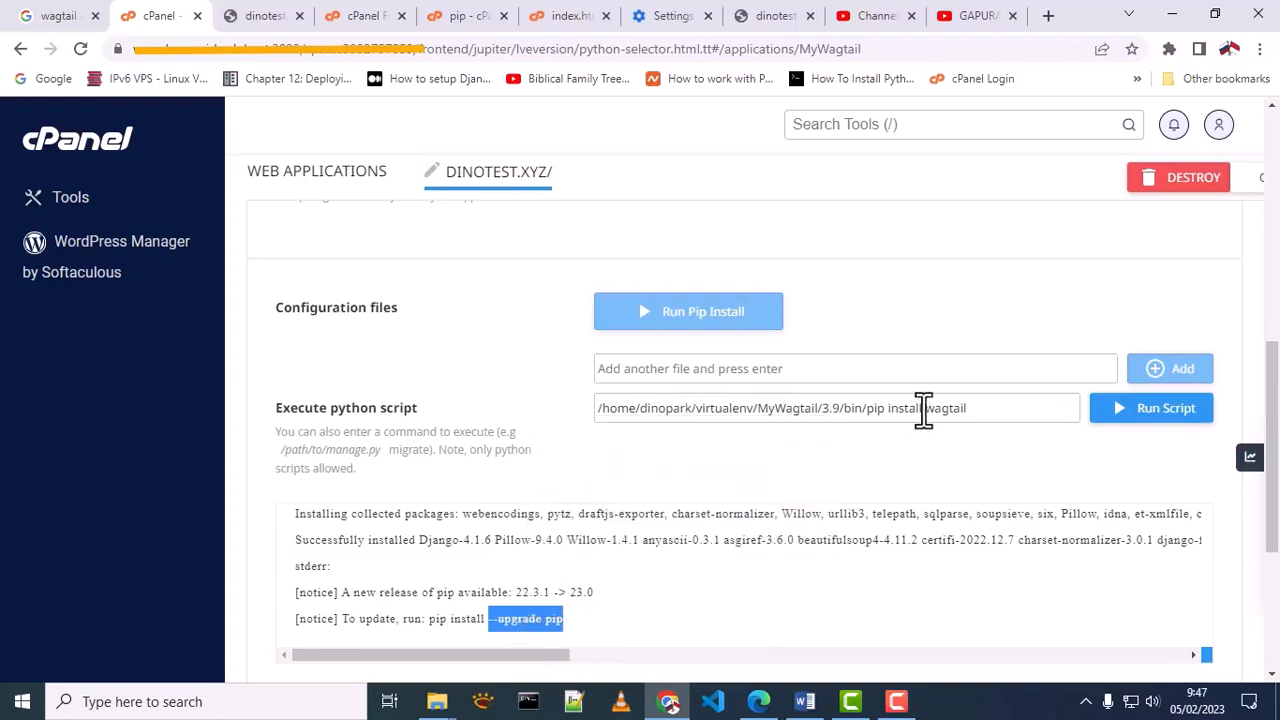
drag(926, 408, 983, 418)
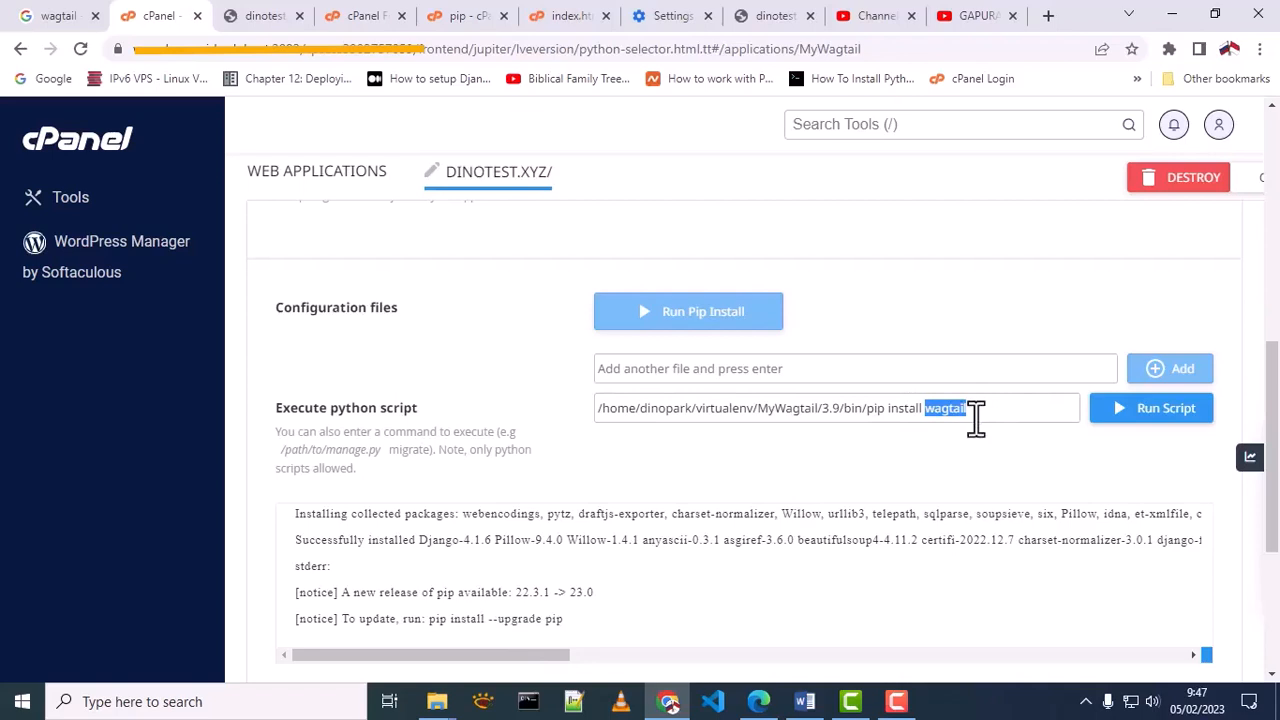
key(ctrl+v)
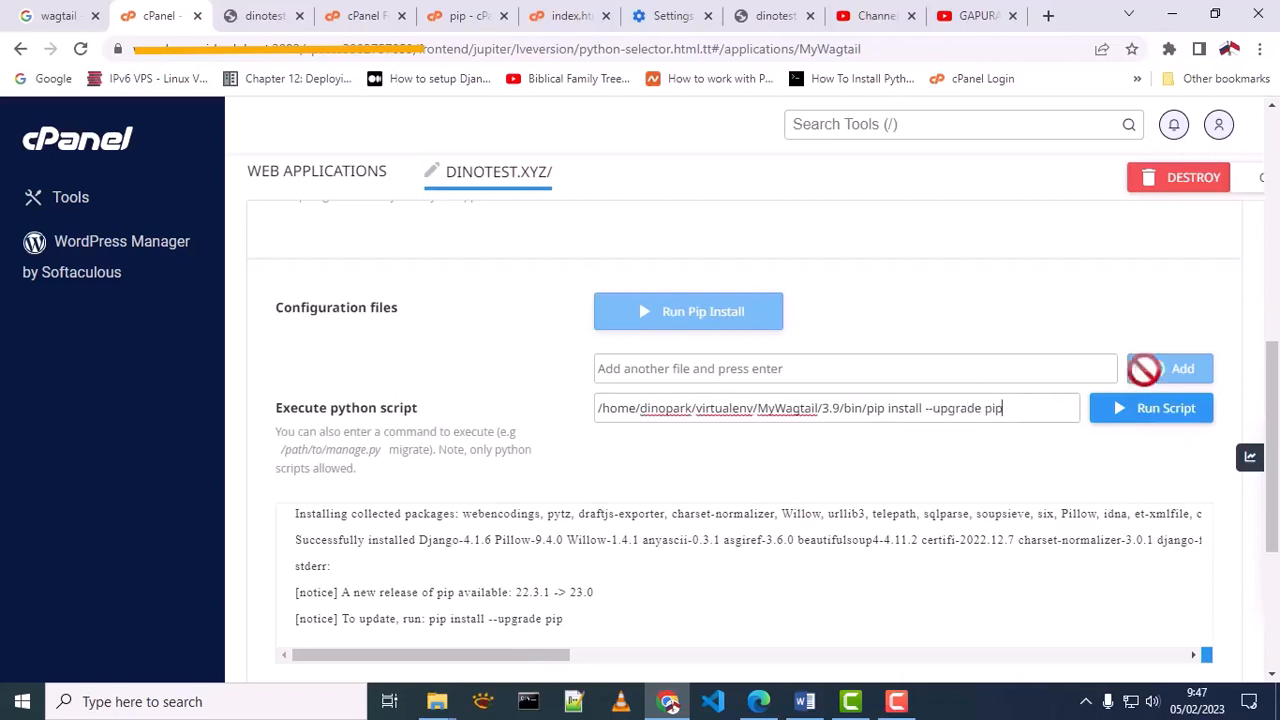
click(1153, 421)
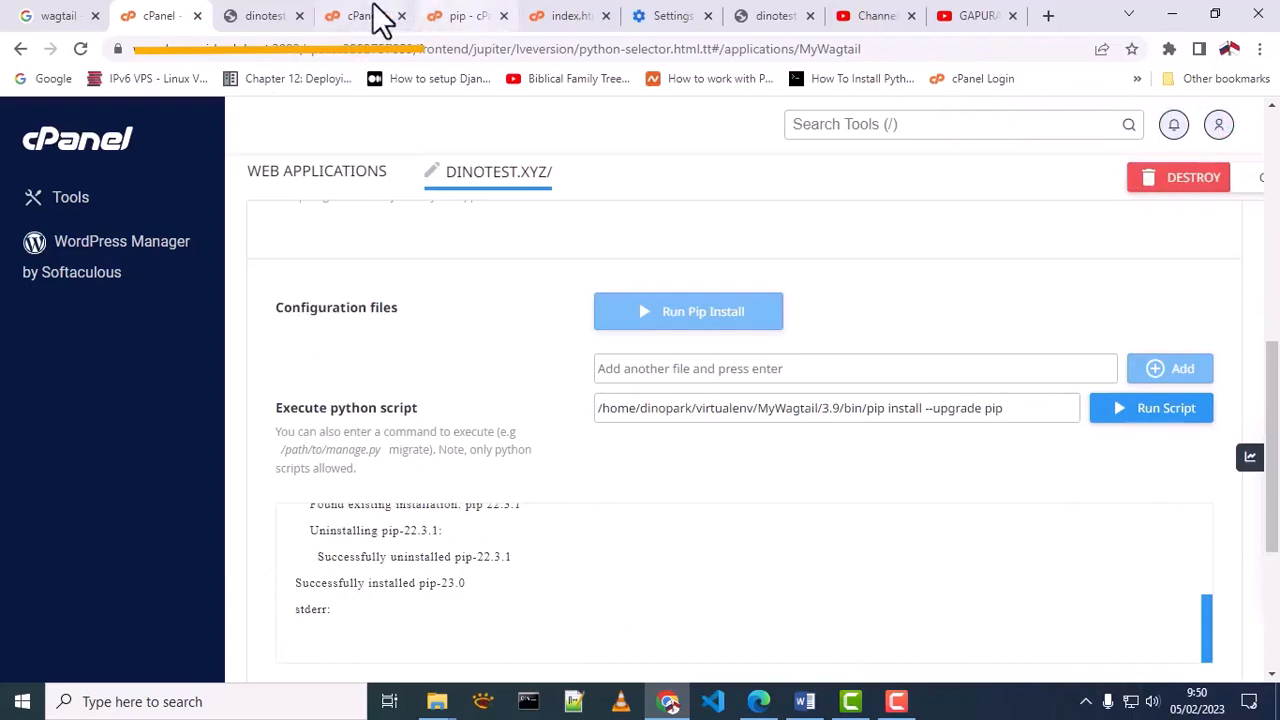
Look through the MyWagtail application folder in File Manager, including its public and tmp subfolders
click(380, 18)
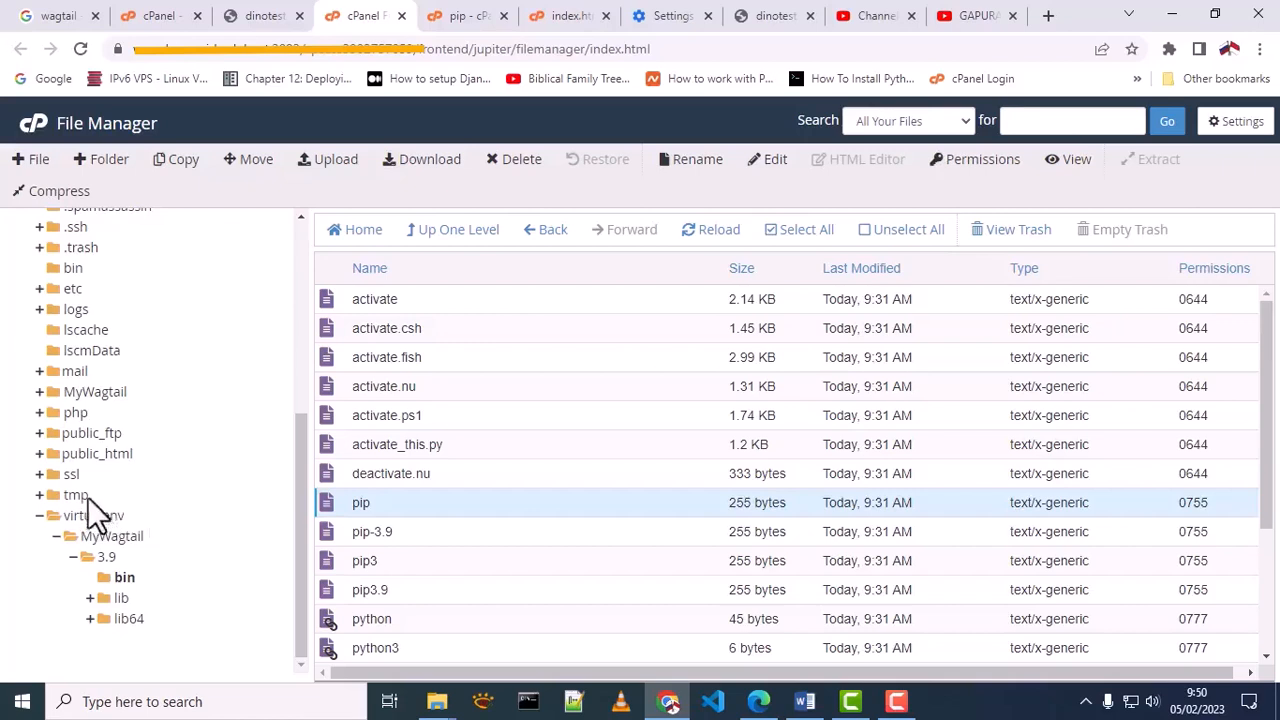
click(98, 392)
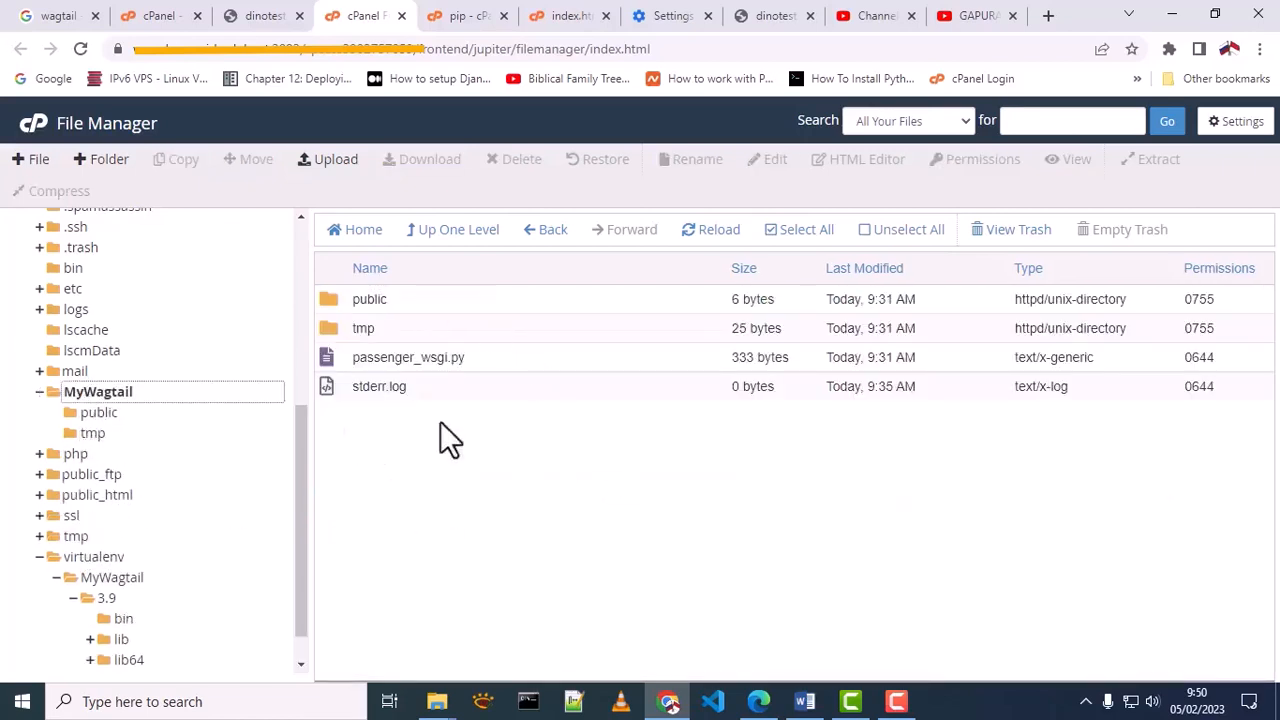
double_click(329, 300)
click(484, 231)
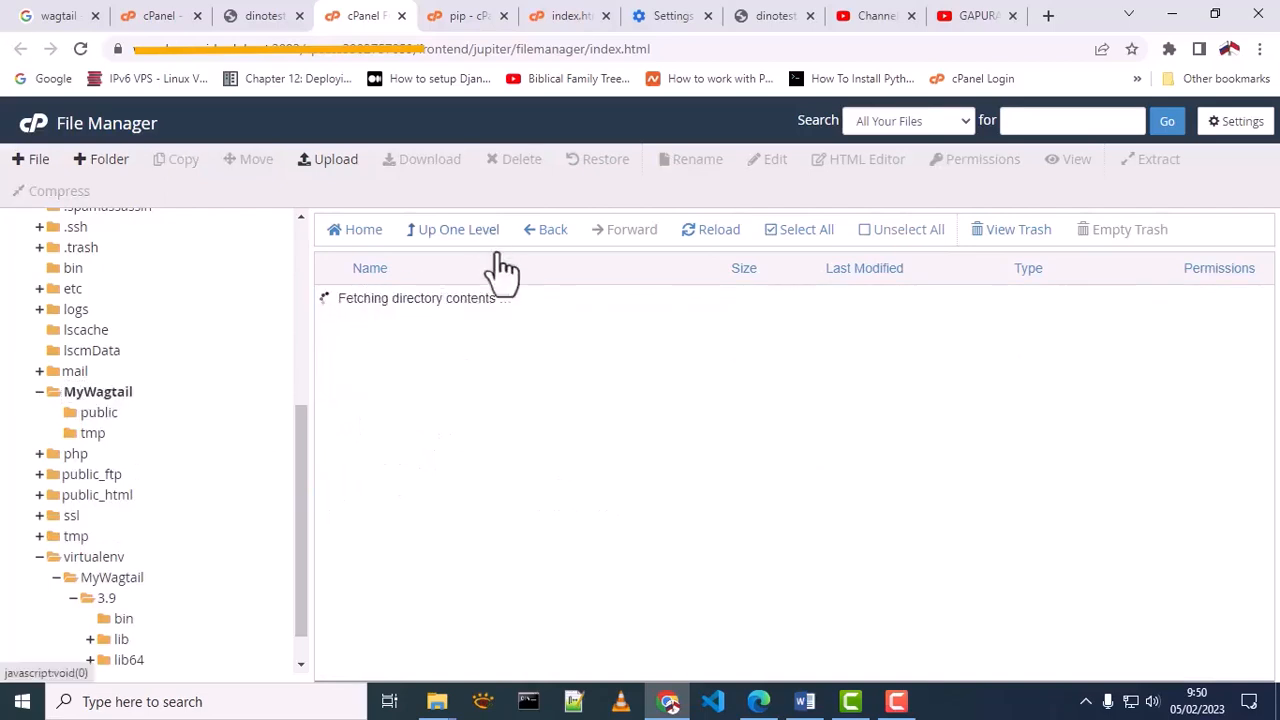
double_click(336, 328)
click(446, 232)
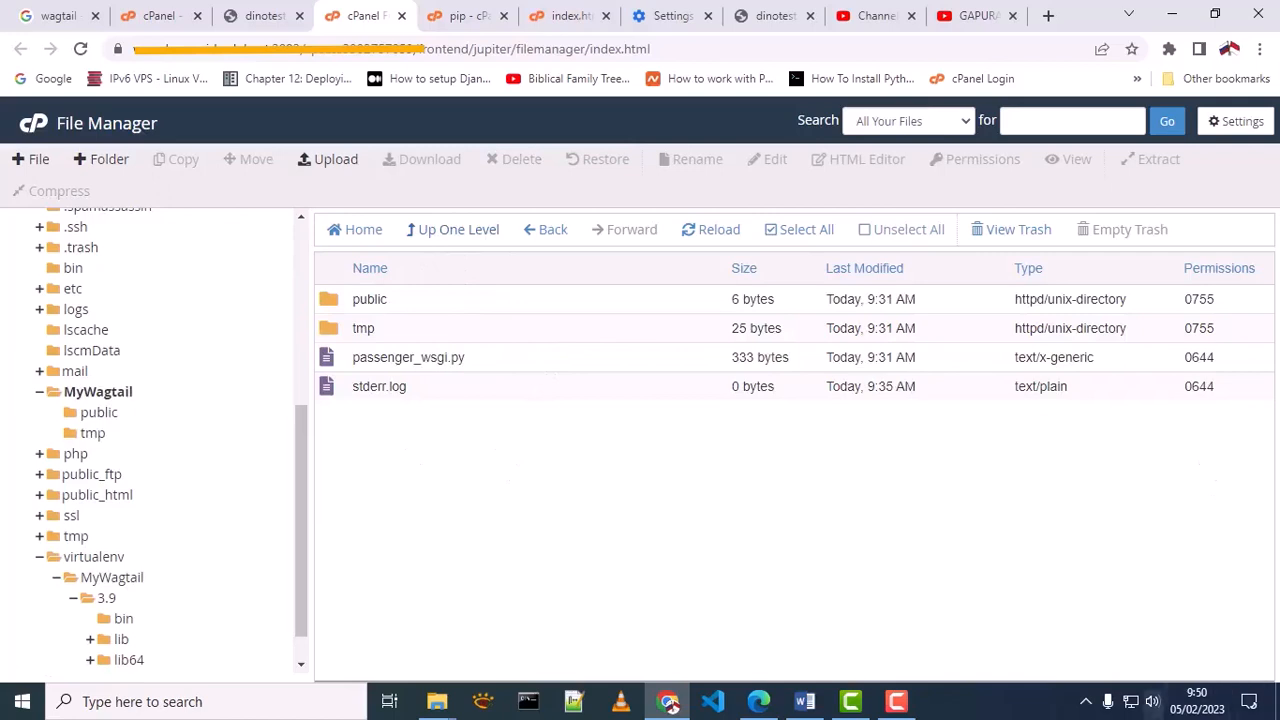
Check the virtualenv/MyWagtail/3.9/bin folder for the wagtail and django-admin files
click(40, 557)
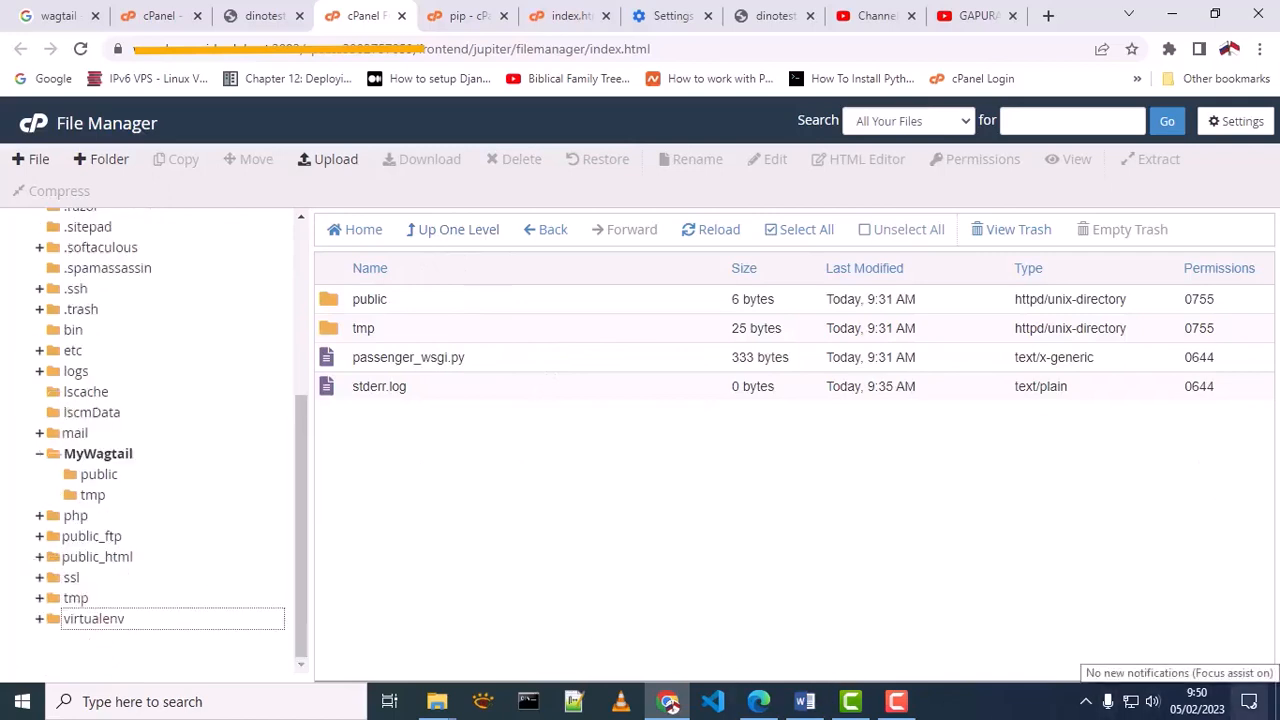
click(94, 618)
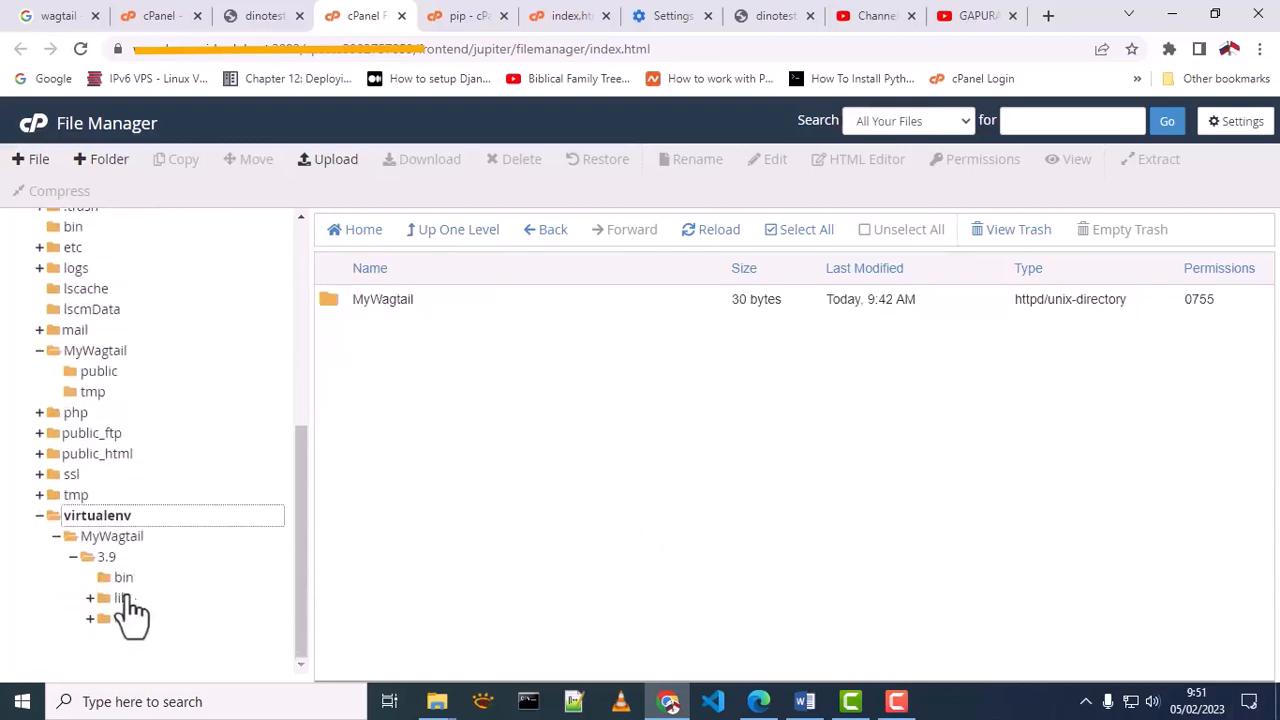
click(122, 579)
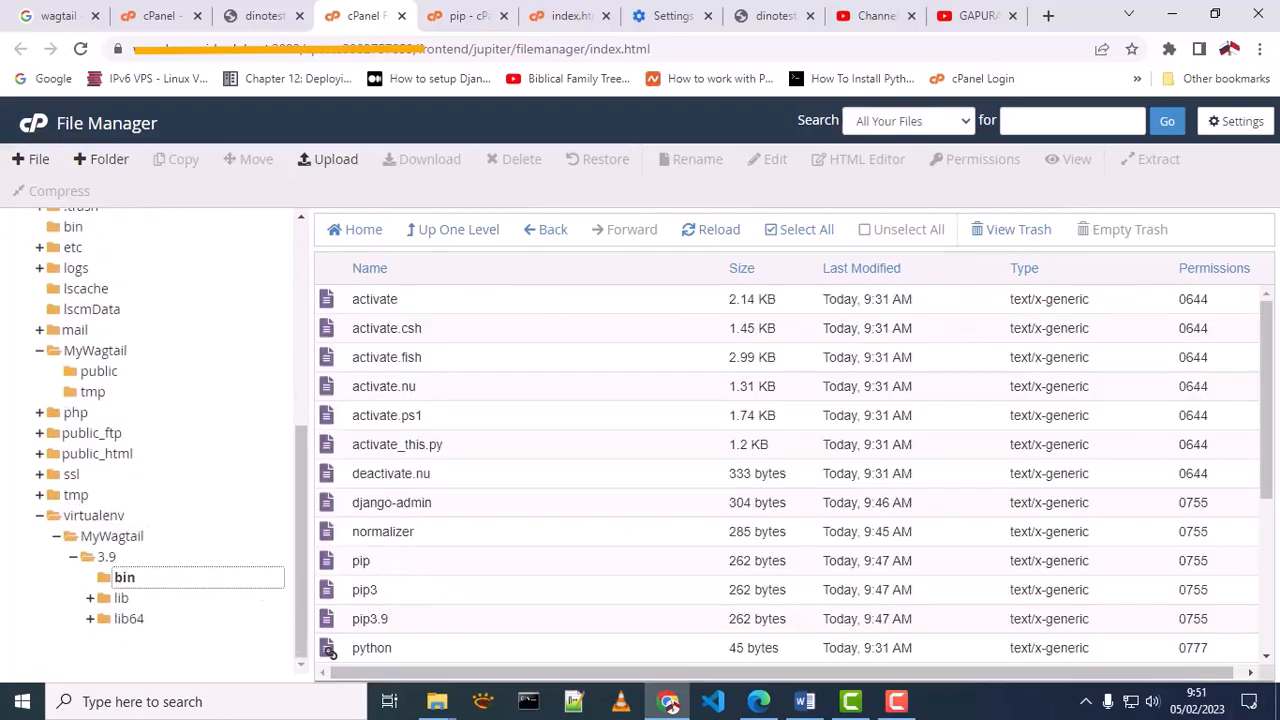
scroll(430, 538, down, 3)
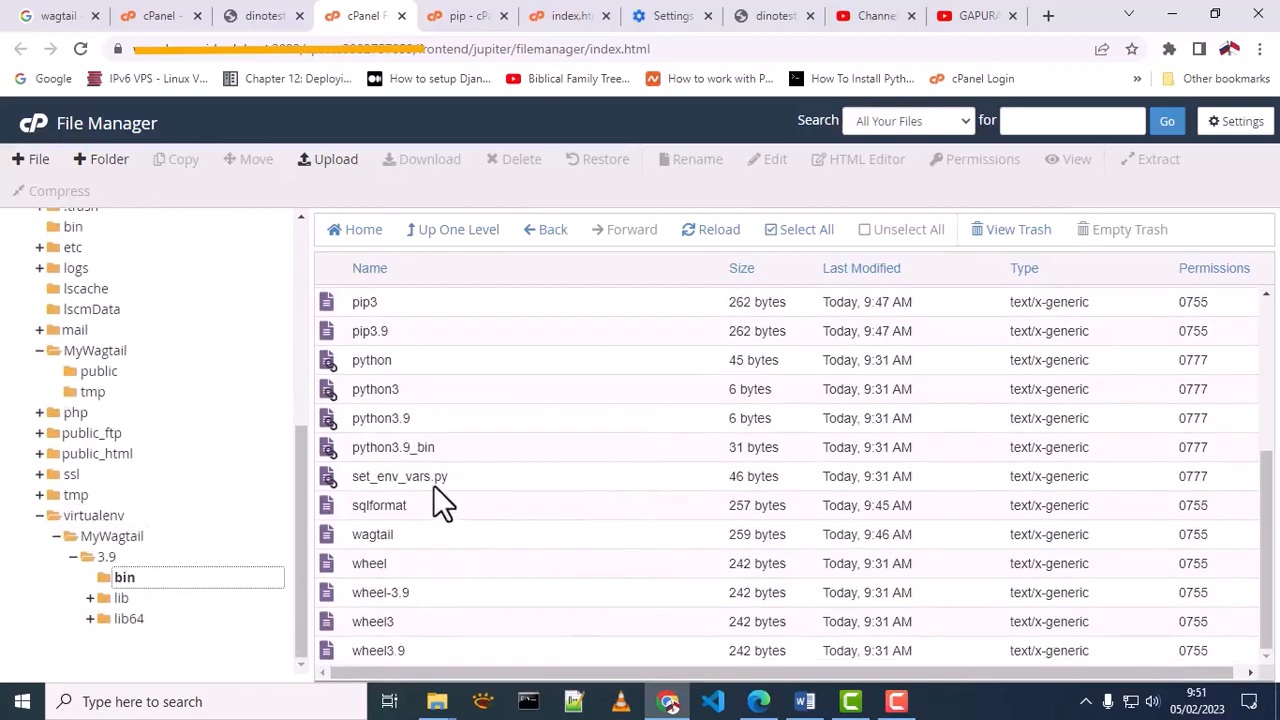
click(385, 534)
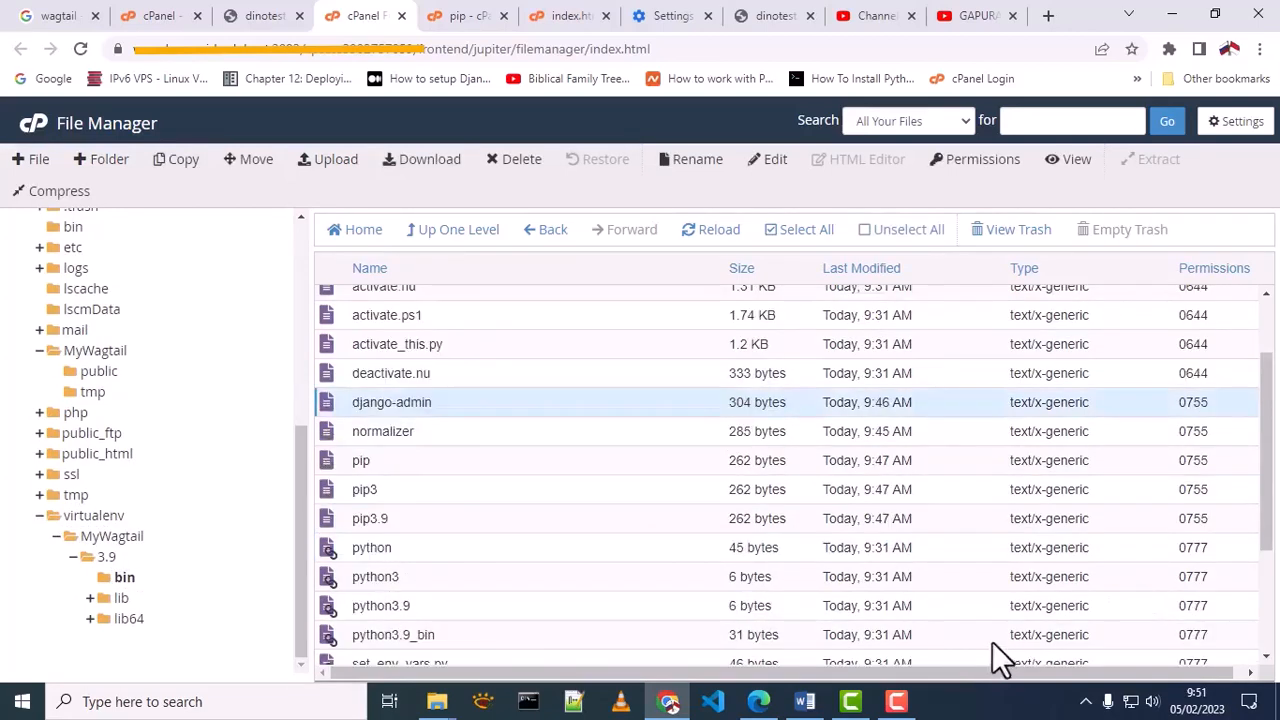
Look through the virtual environment's lib/python3.9/site-packages folder and locate the wagtail and wagtail-4.1.1.dist-info folders
click(150, 602)
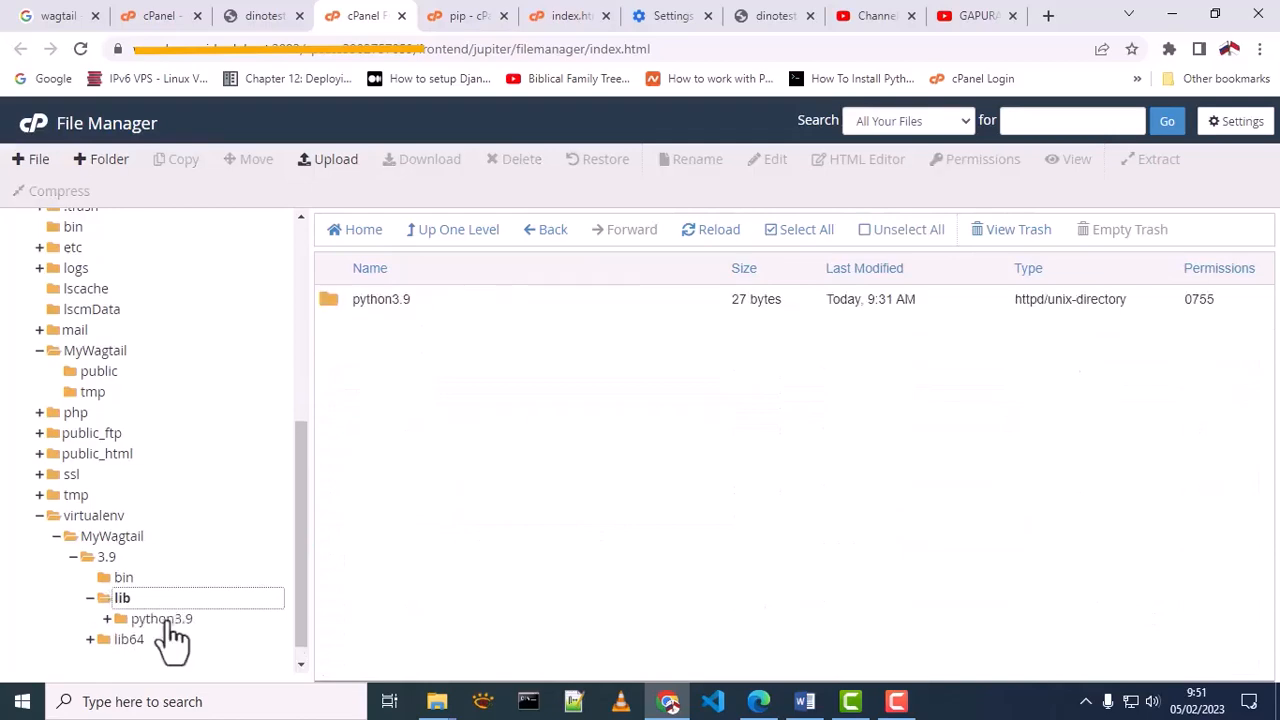
click(165, 620)
click(190, 598)
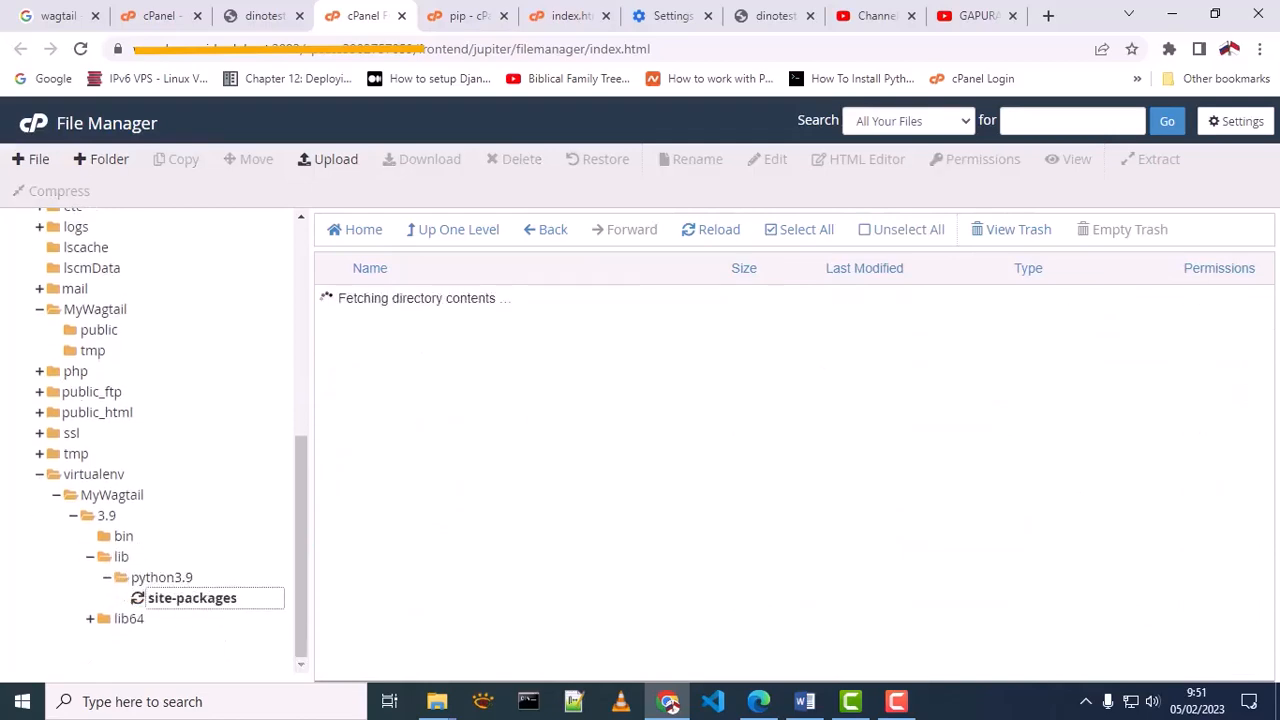
scroll(600, 380, down, 10)
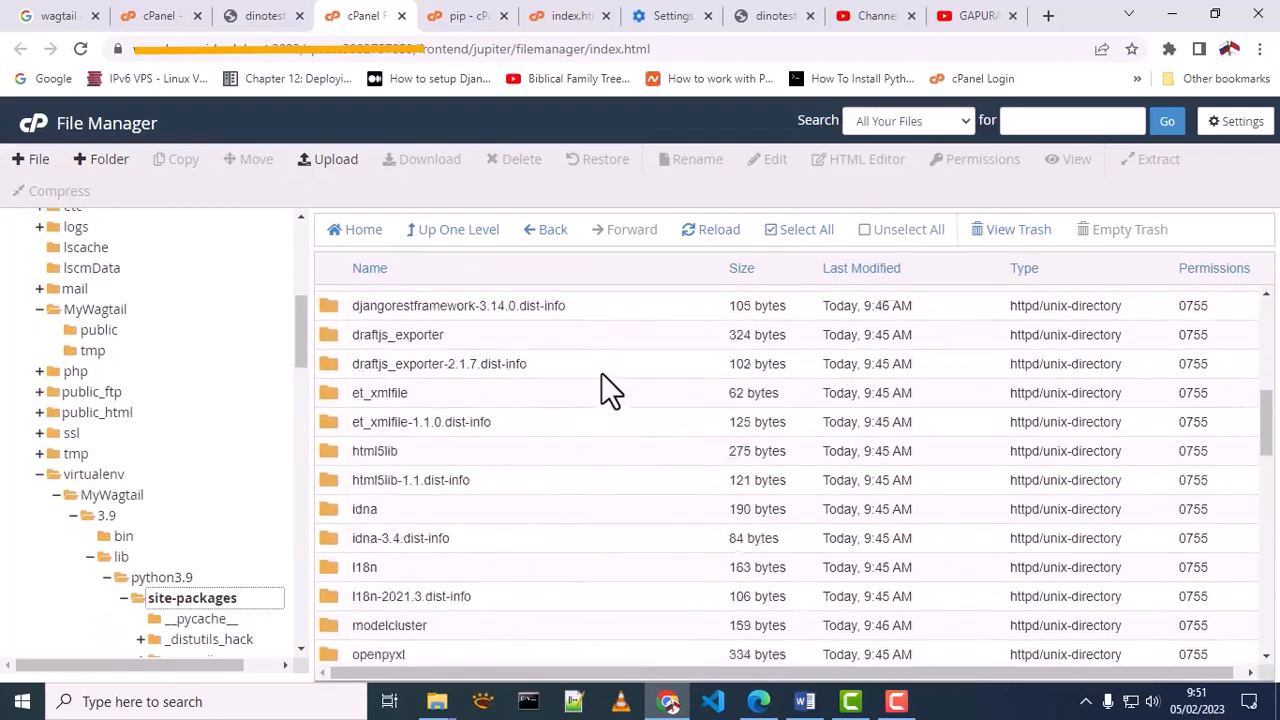
scroll(601, 375, down, 10)
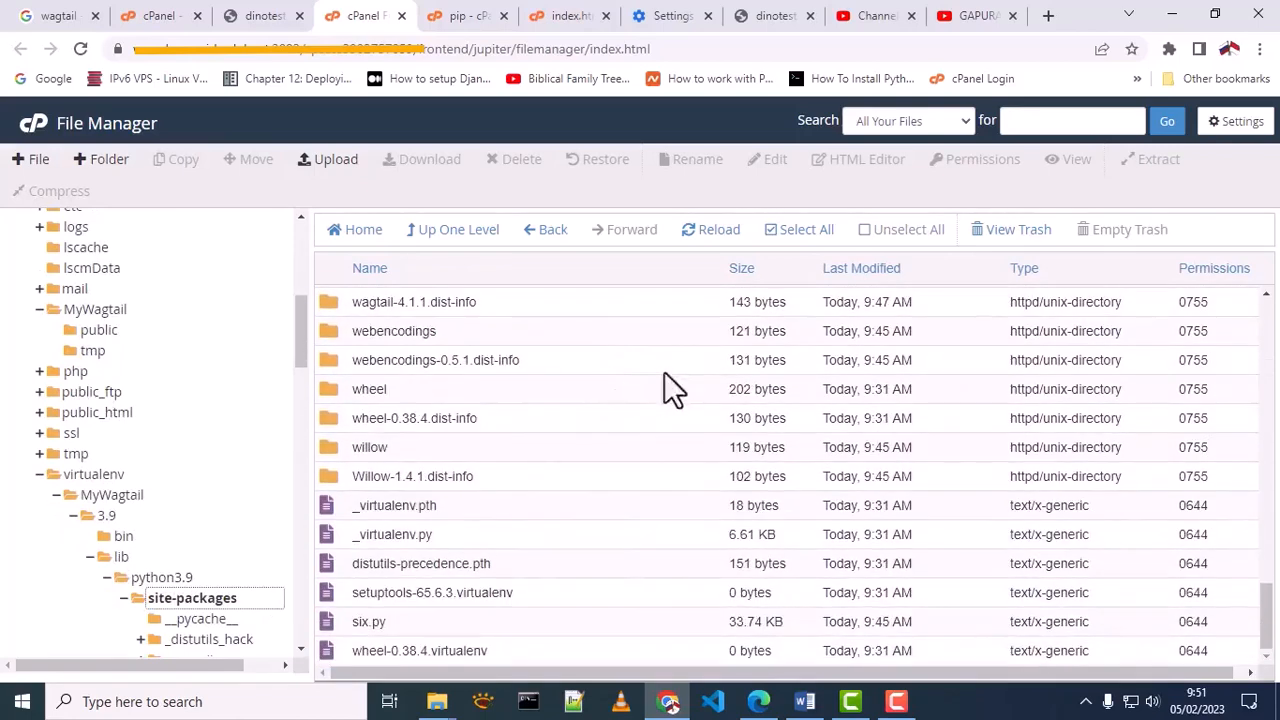
scroll(1000, 536, up, 2)
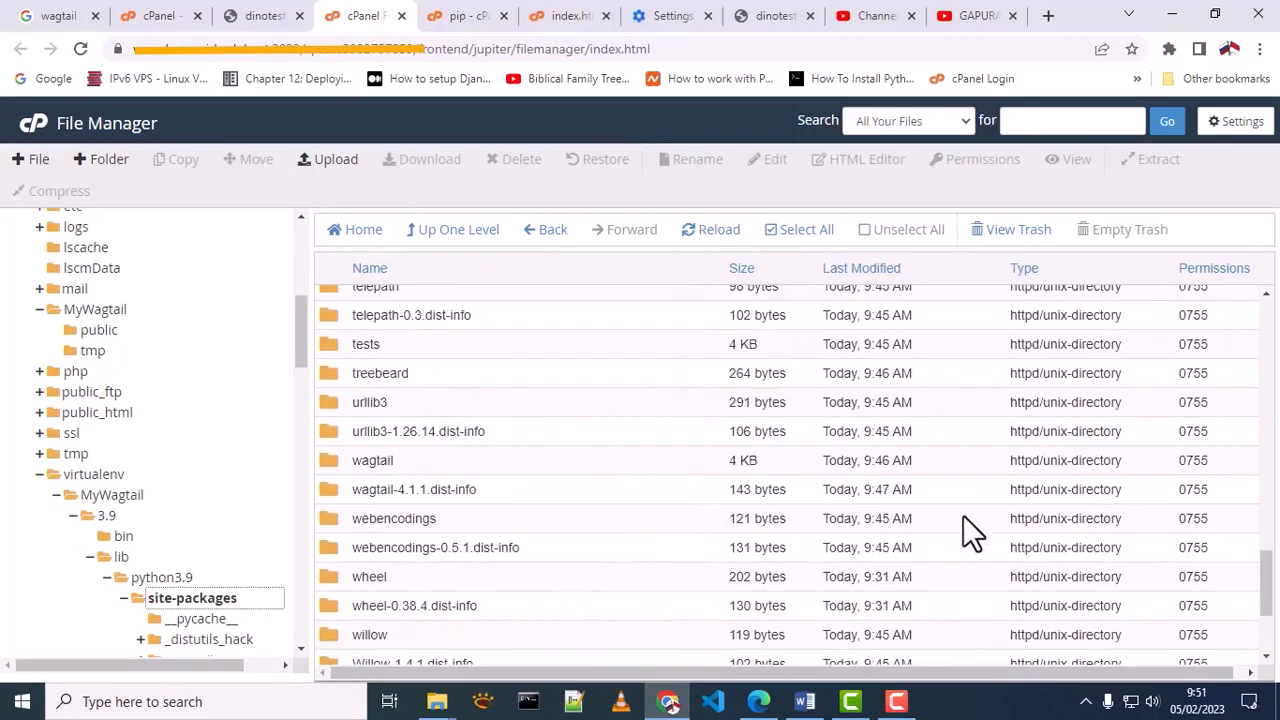
click(441, 460)
click(524, 493)
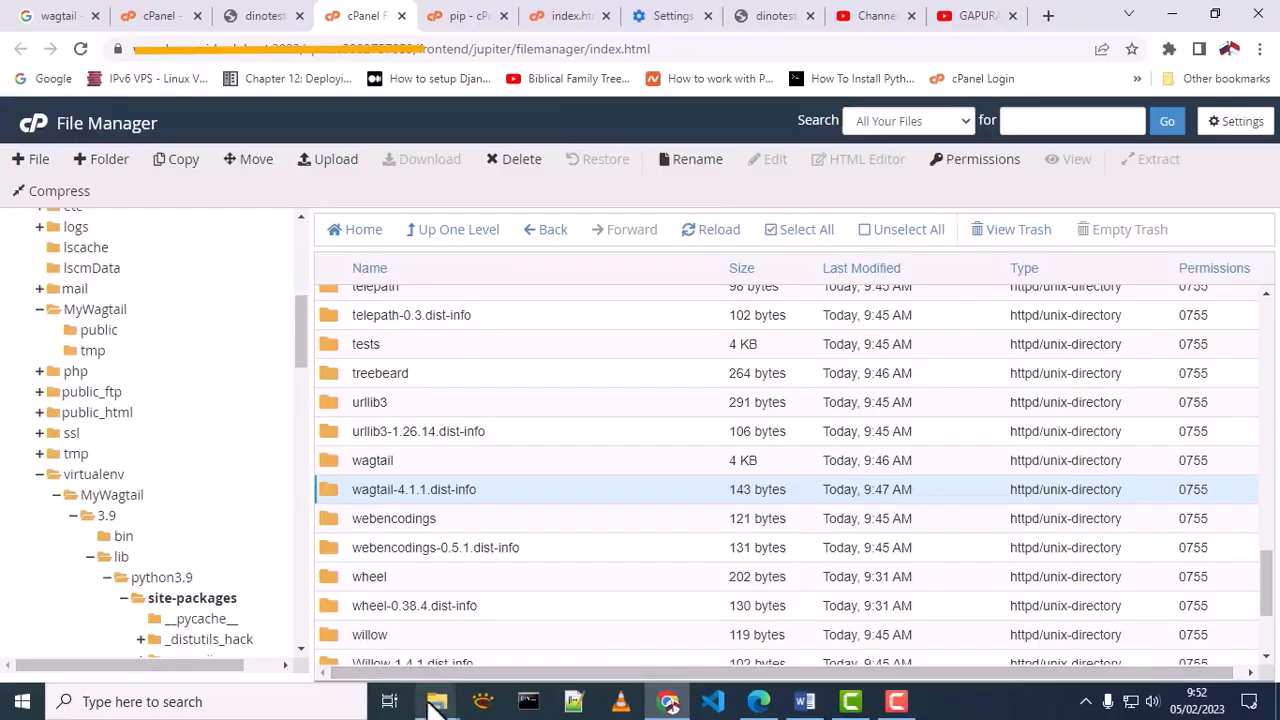
Switch to File Explorer and open the local Wagtail project folder C:\Home\MyWagtail
mouse_move(436, 700)
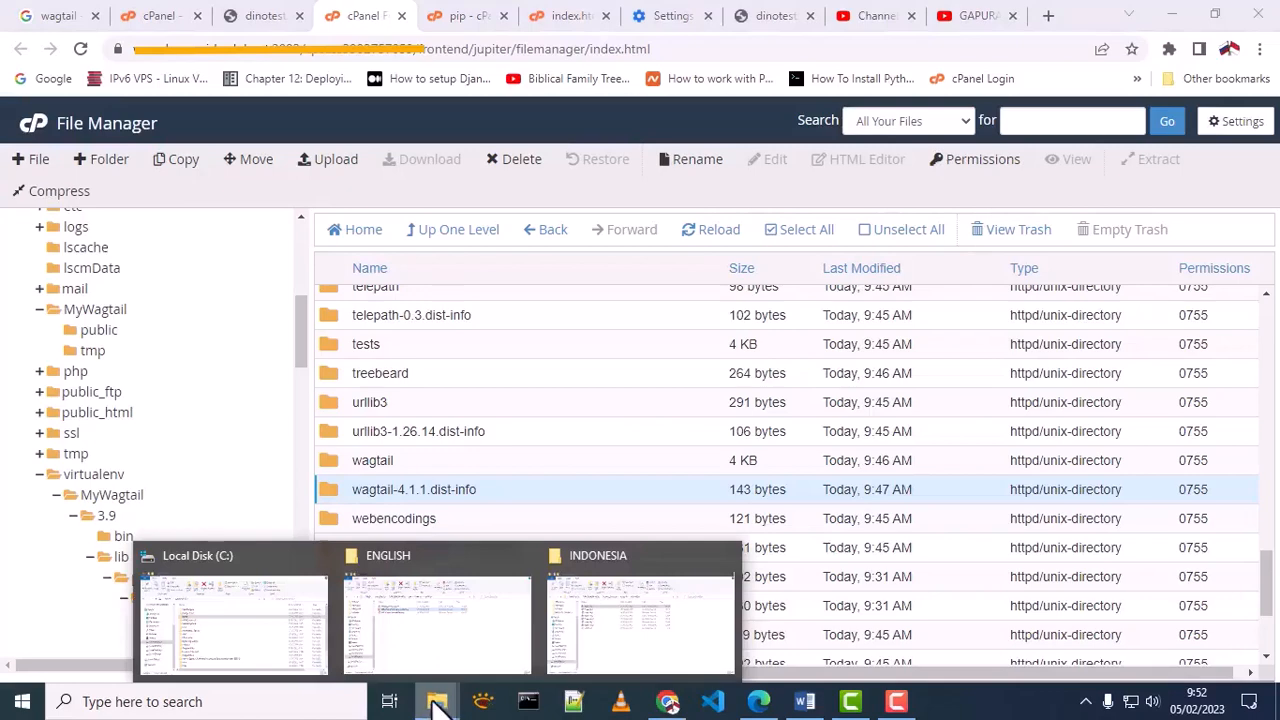
click(255, 641)
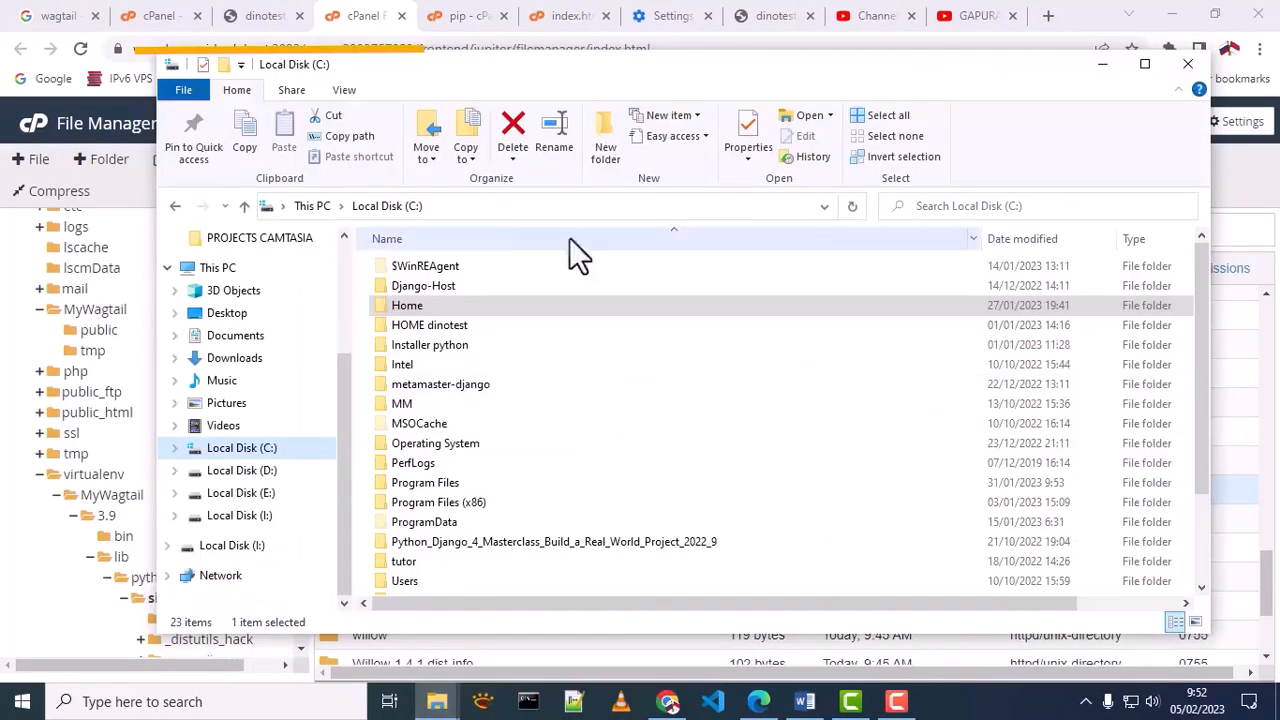
double_click(381, 308)
double_click(399, 264)
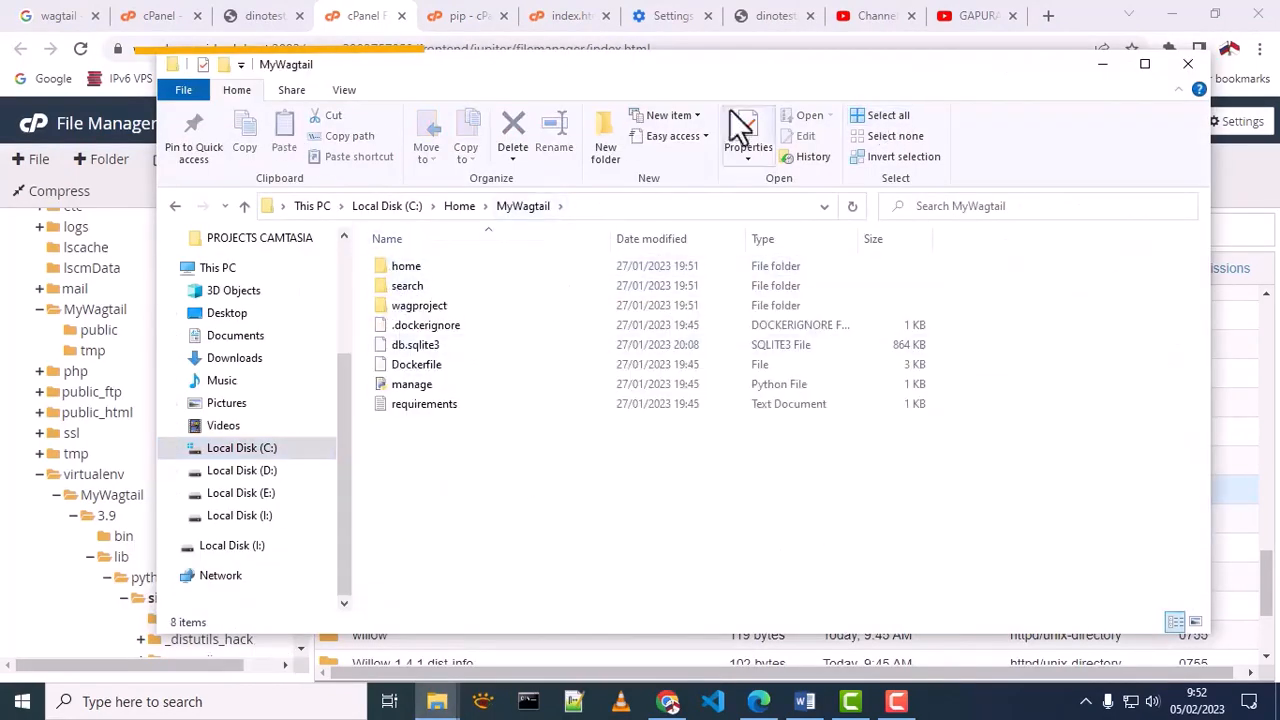
Compress all files and folders of the local MyWagtail project into a ZIP archive named MyWagtail.zip, and select the archive
click(888, 116)
right_click(551, 289)
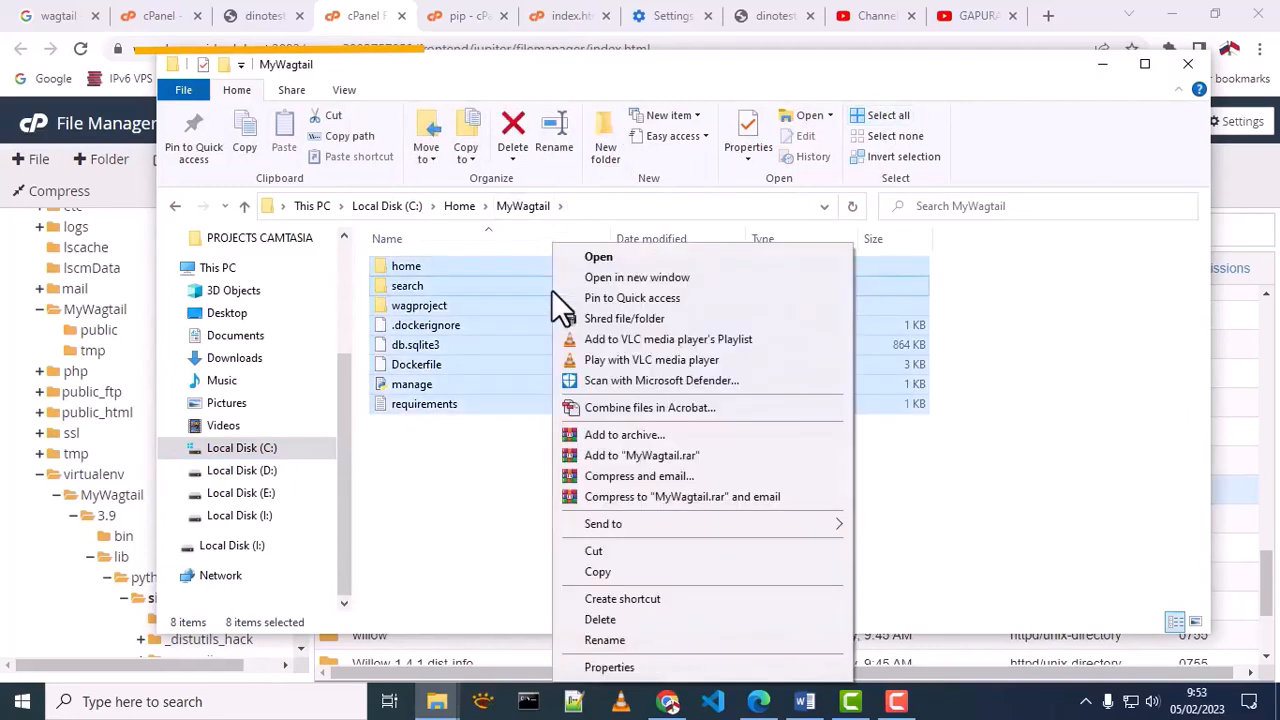
click(640, 437)
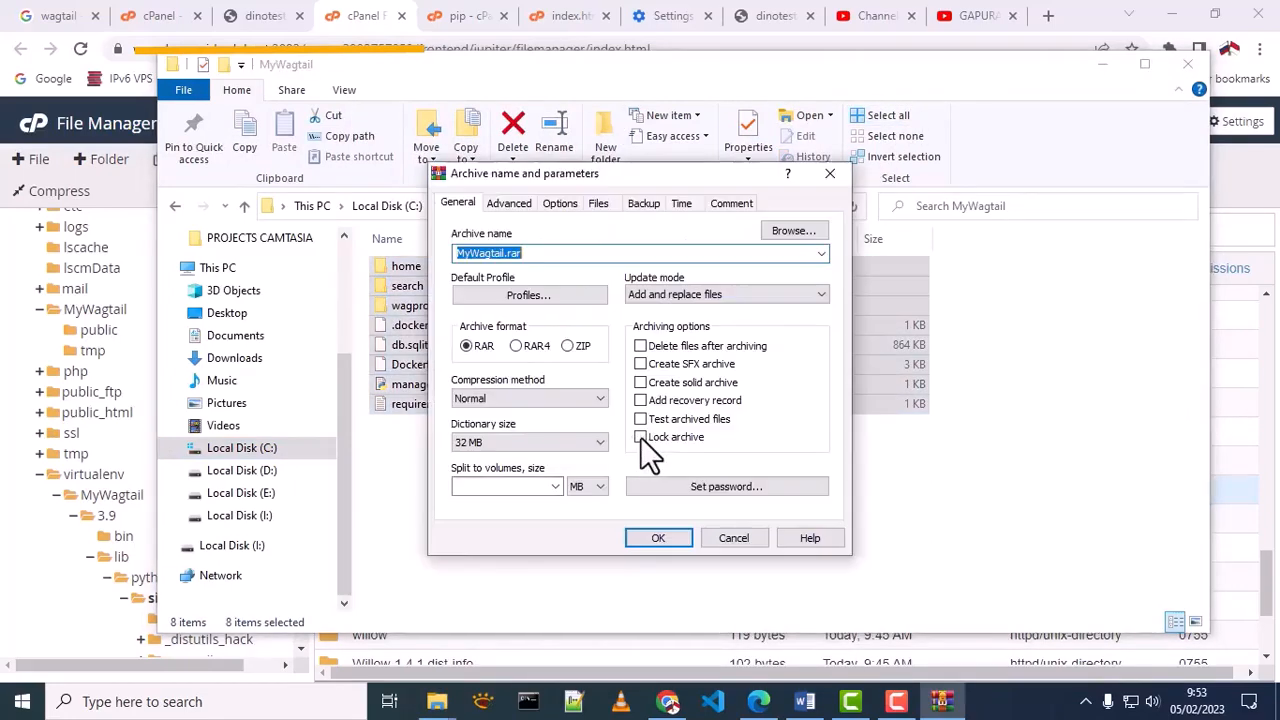
click(568, 346)
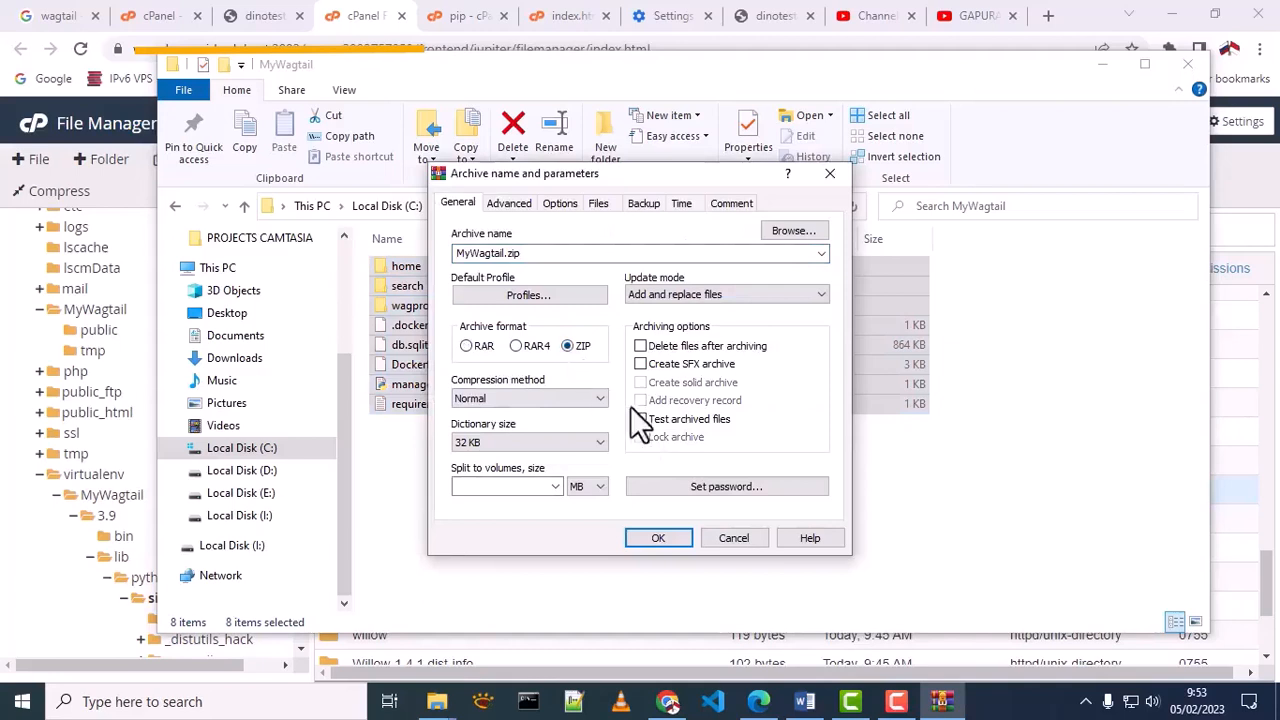
click(666, 537)
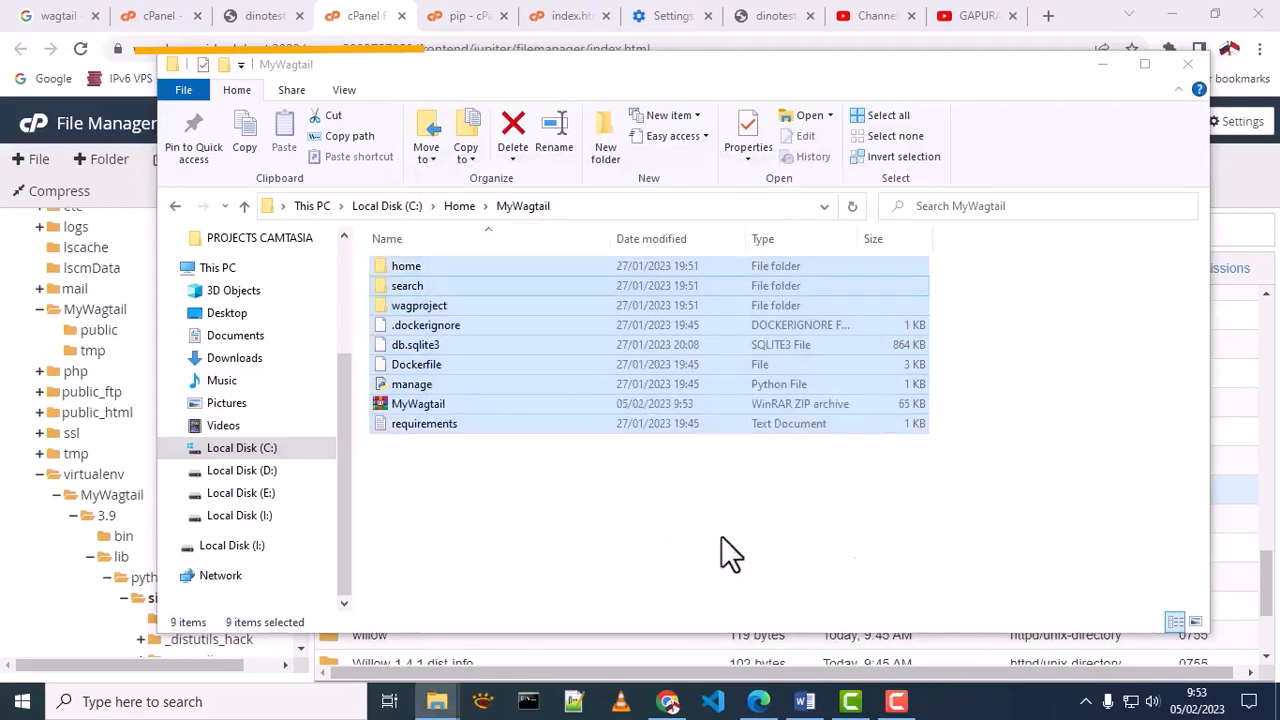
click(1086, 578)
click(438, 406)
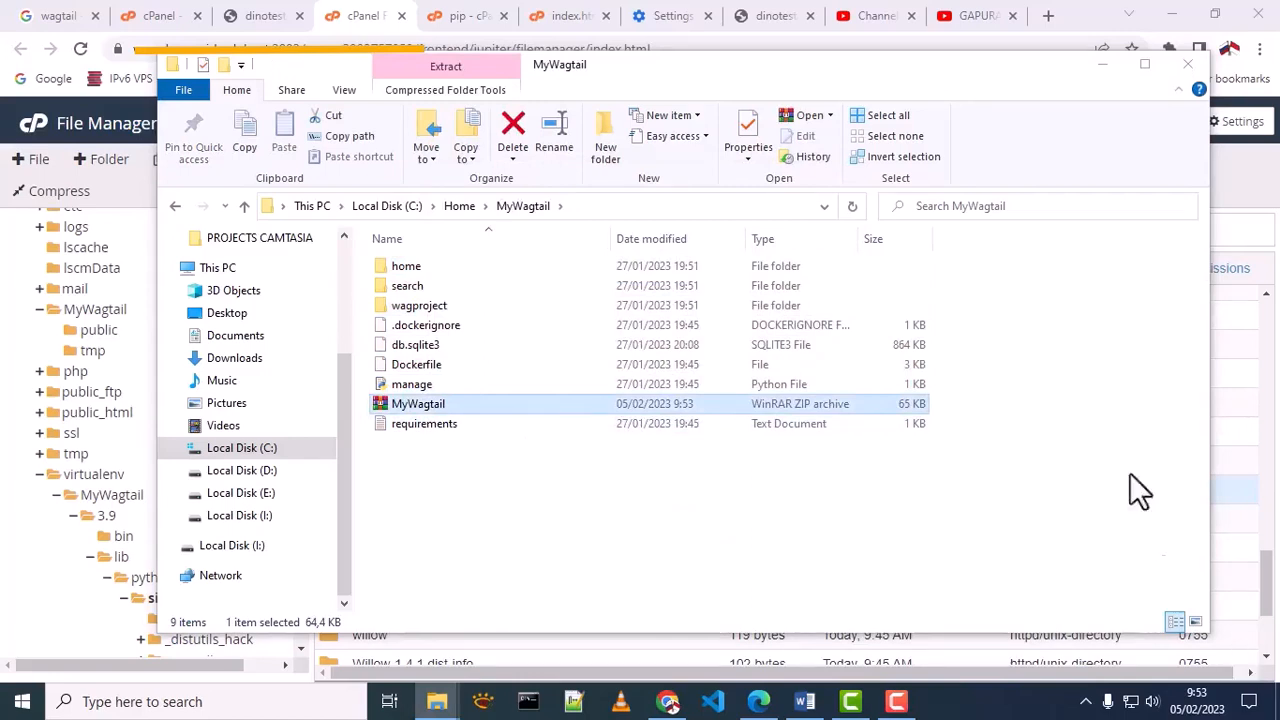
Switch to cPanel File Manager and upload the local MyWagtail.zip archive into the MyWagtail application folder
click(345, 18)
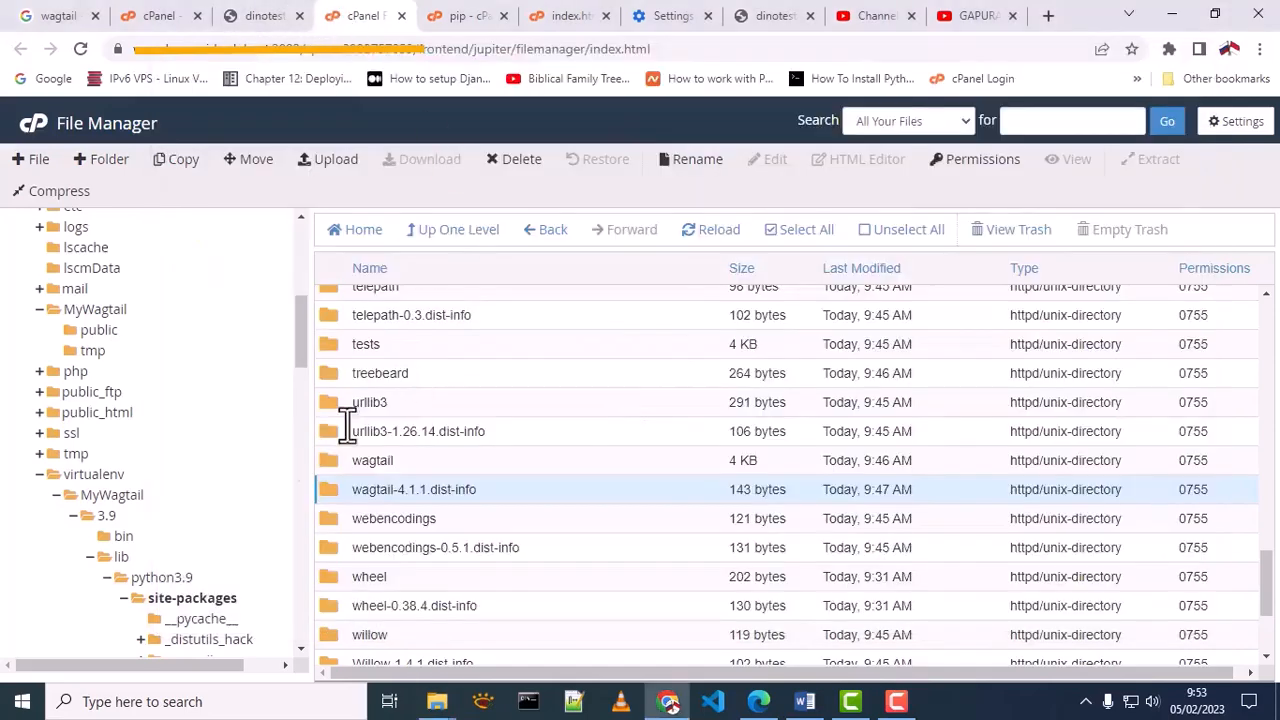
scroll(120, 470, up, 2)
click(105, 403)
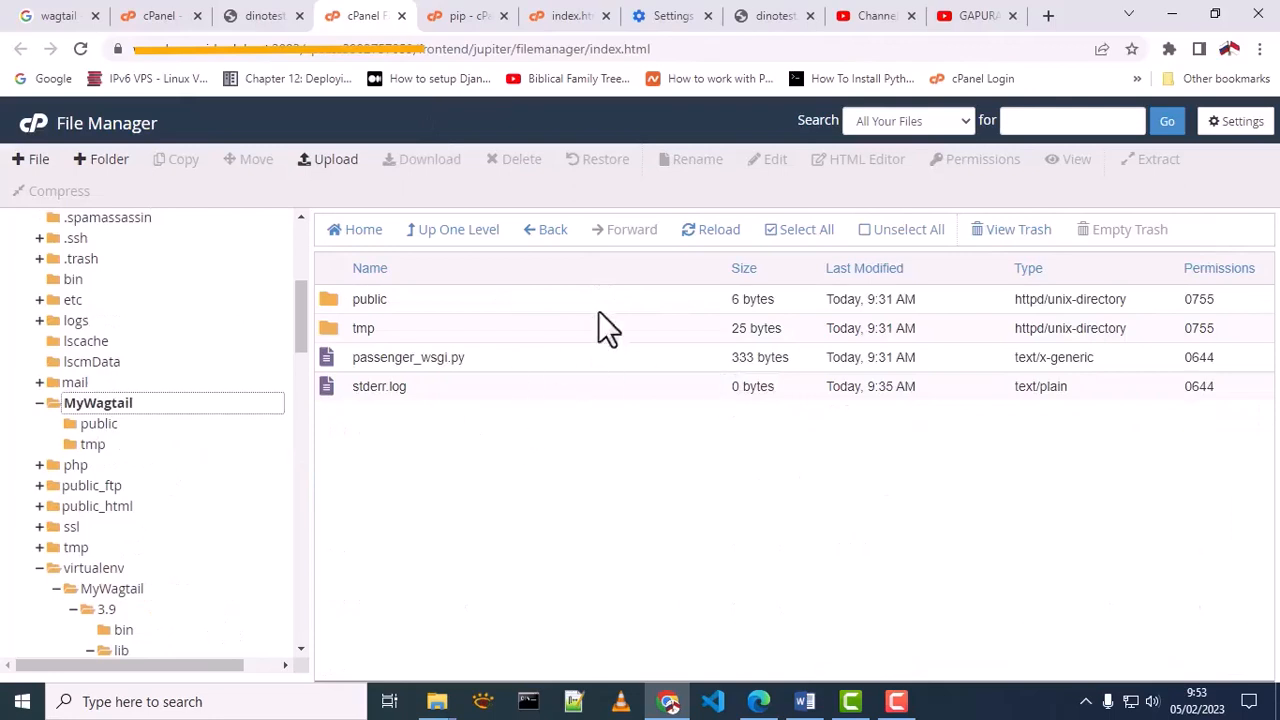
click(332, 162)
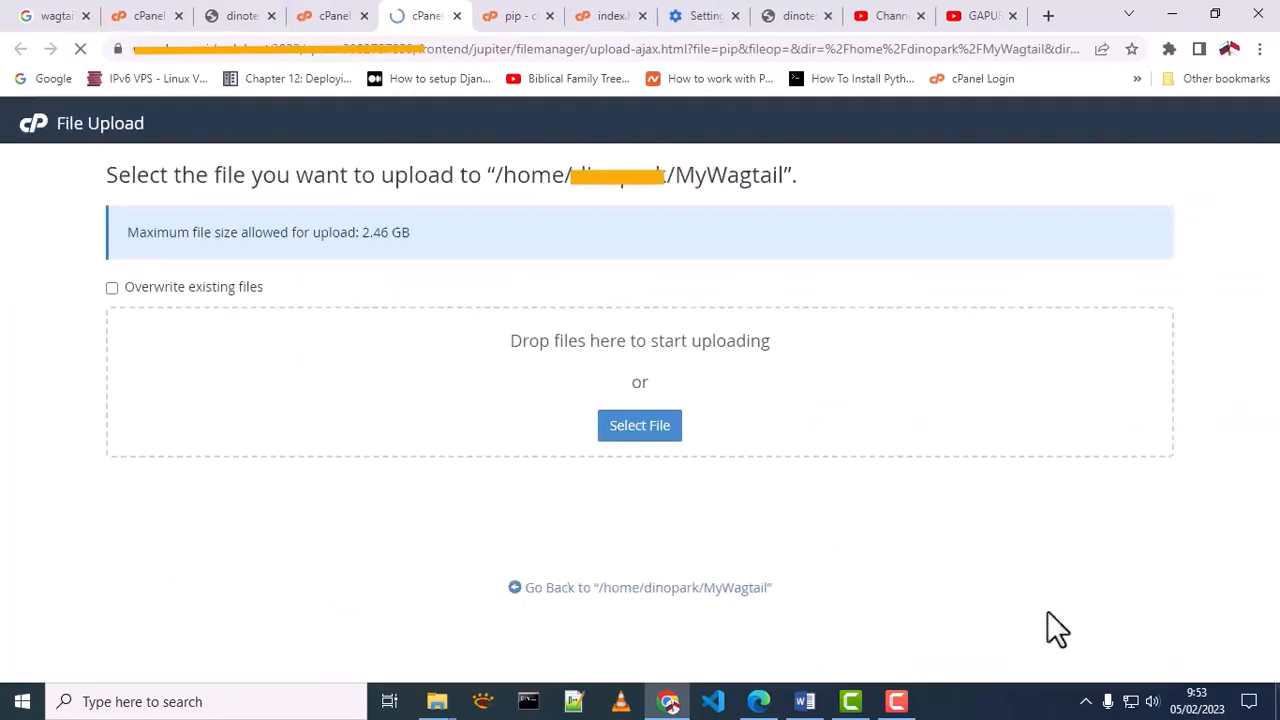
click(640, 440)
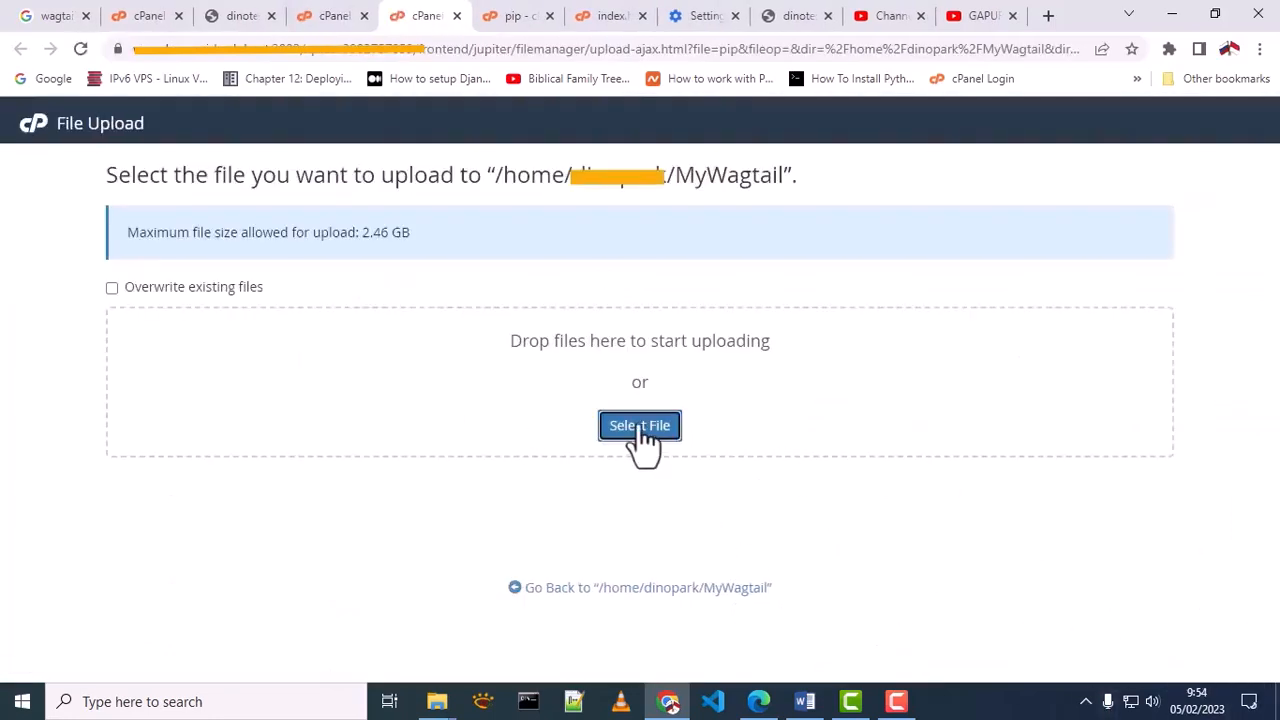
click(218, 280)
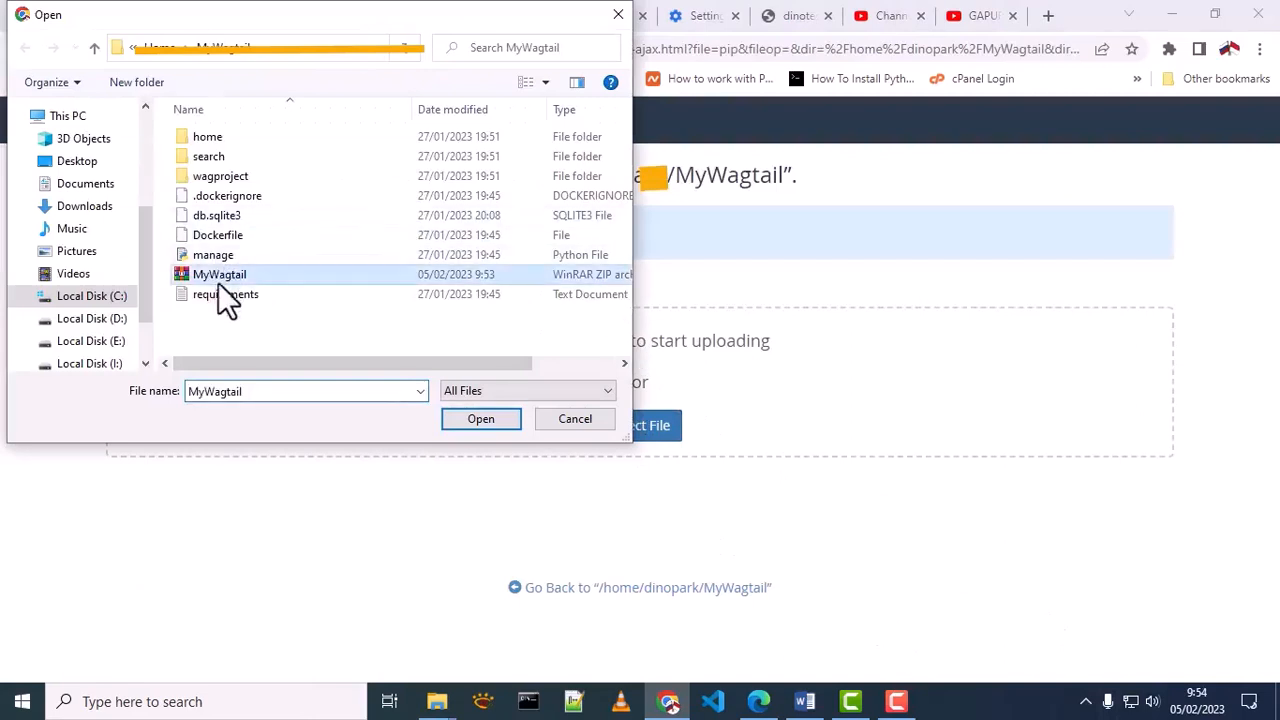
click(471, 424)
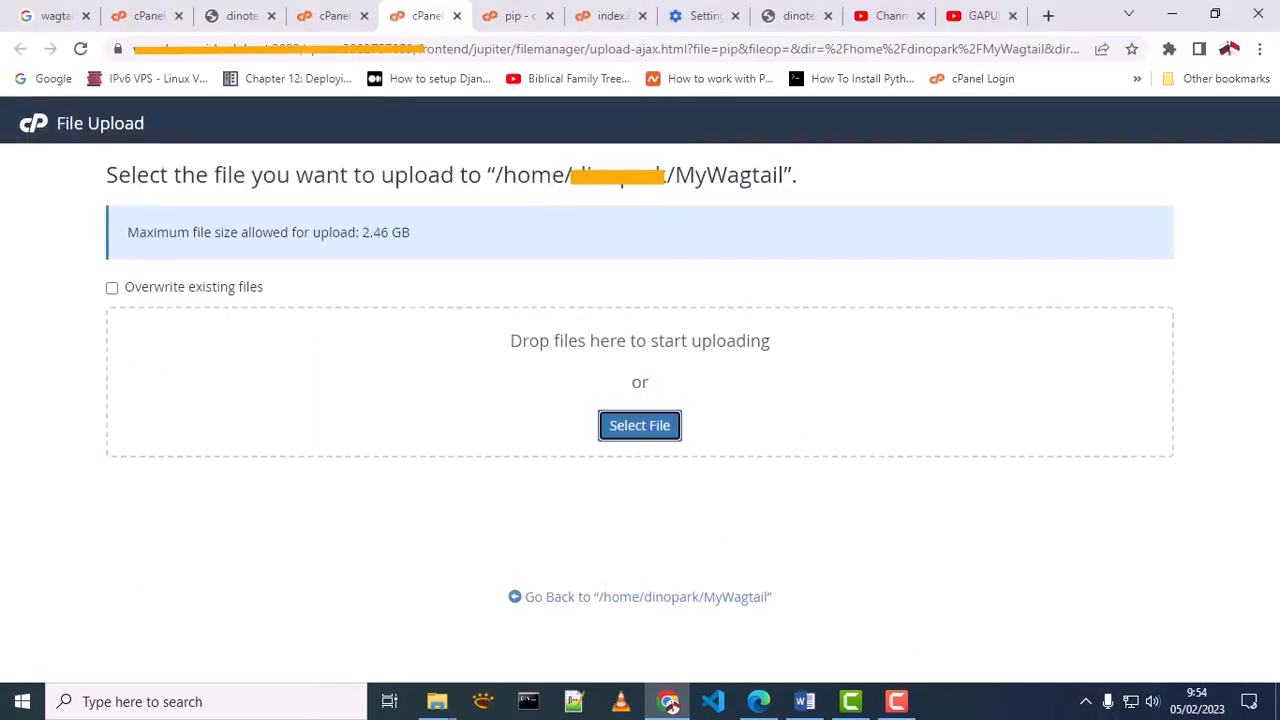
click(457, 15)
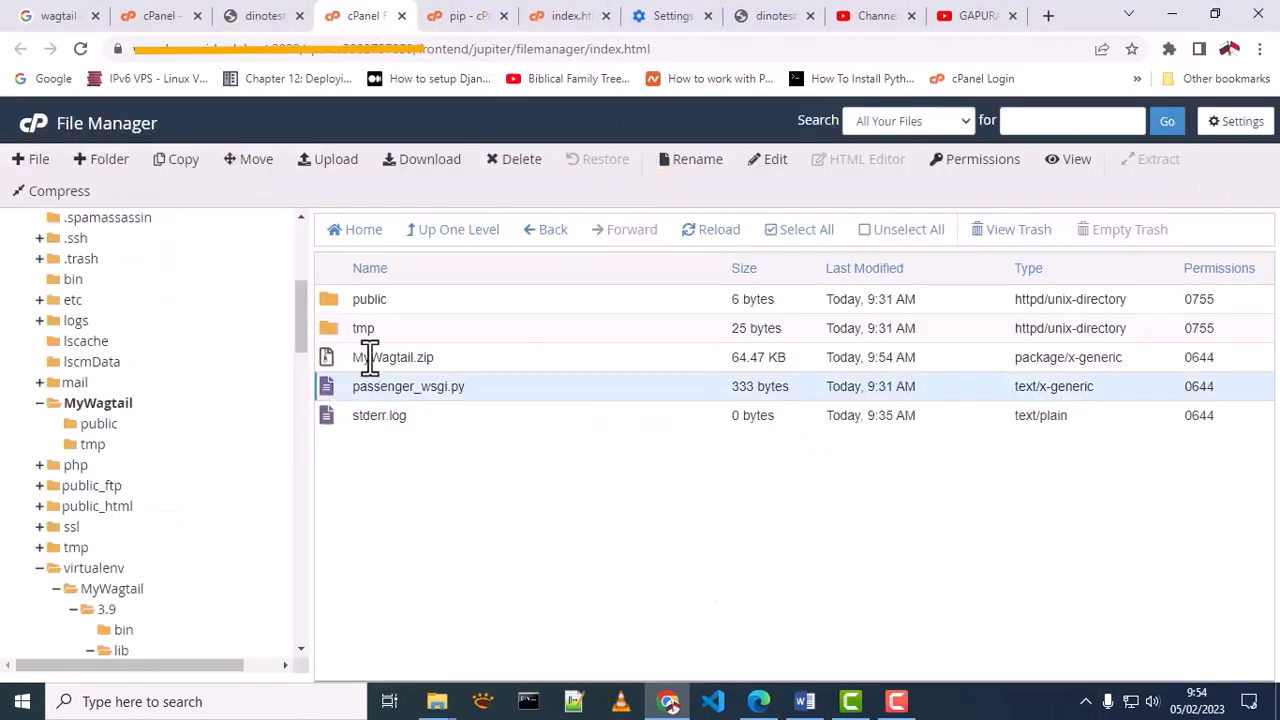
Extract MyWagtail.zip inside the MyWagtail folder and close the extraction results
click(369, 357)
right_click(369, 357)
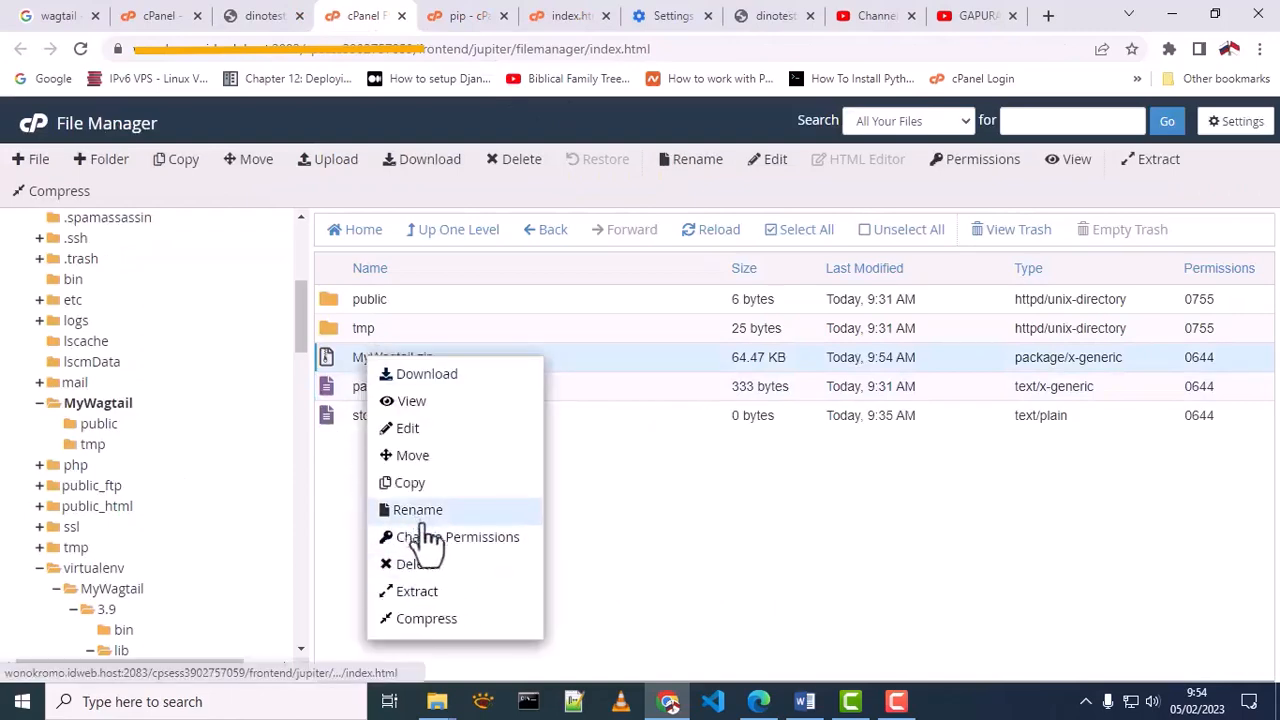
click(417, 591)
click(776, 484)
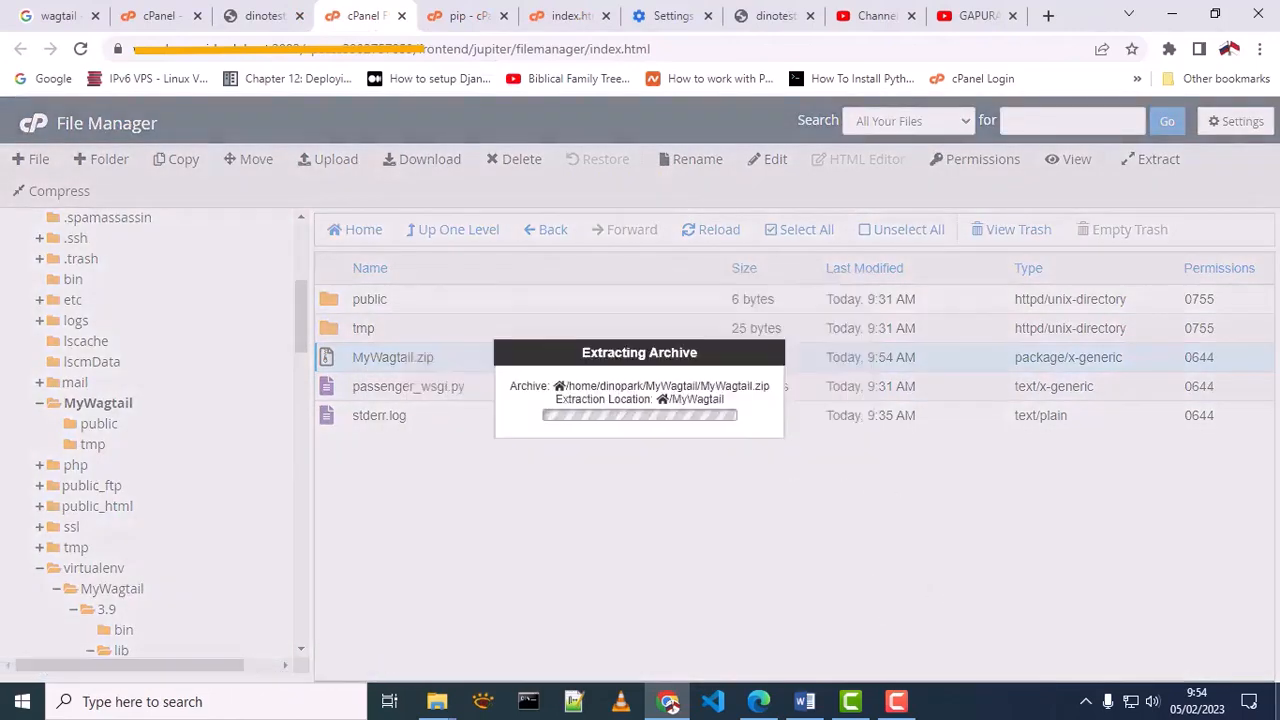
click(943, 580)
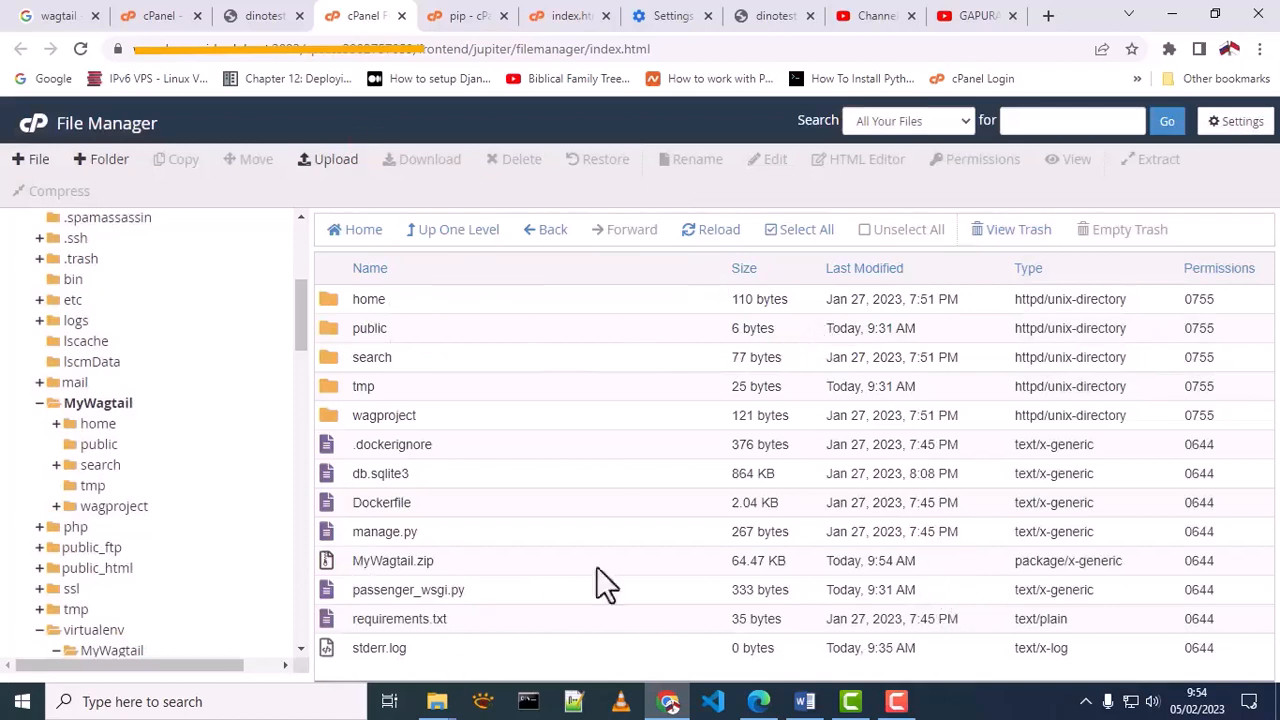
Review the home, public, search and wagproject folders inside the server's MyWagtail folder
click(420, 300)
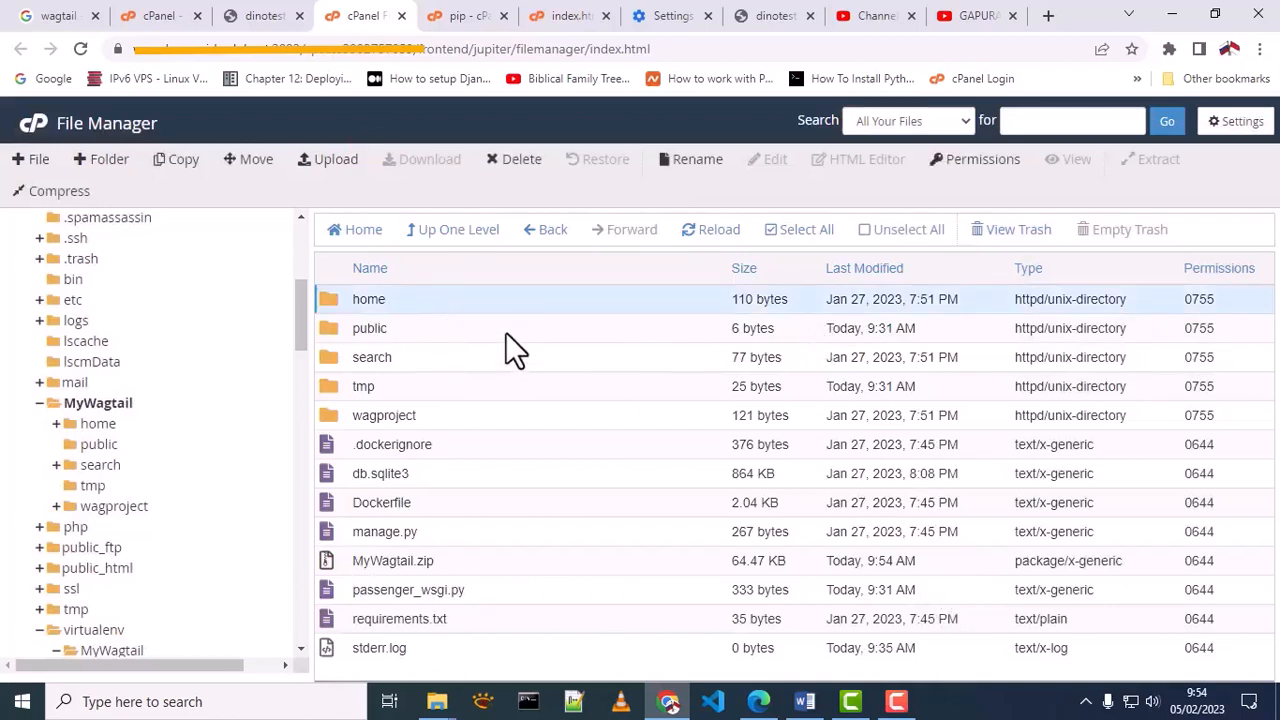
click(505, 333)
click(529, 362)
click(517, 412)
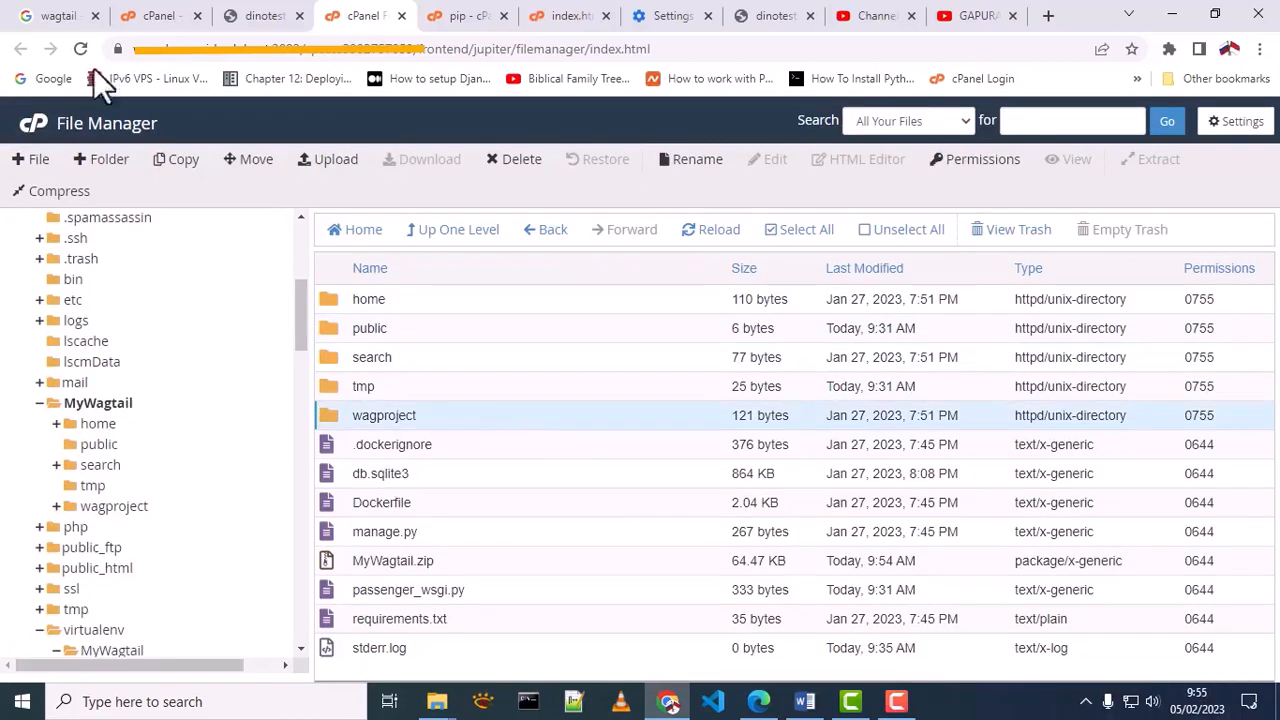
Check the Python application's startup file setting against passenger_wsgi.py in MyWagtail and wsgi.py in the wagproject folder
click(155, 16)
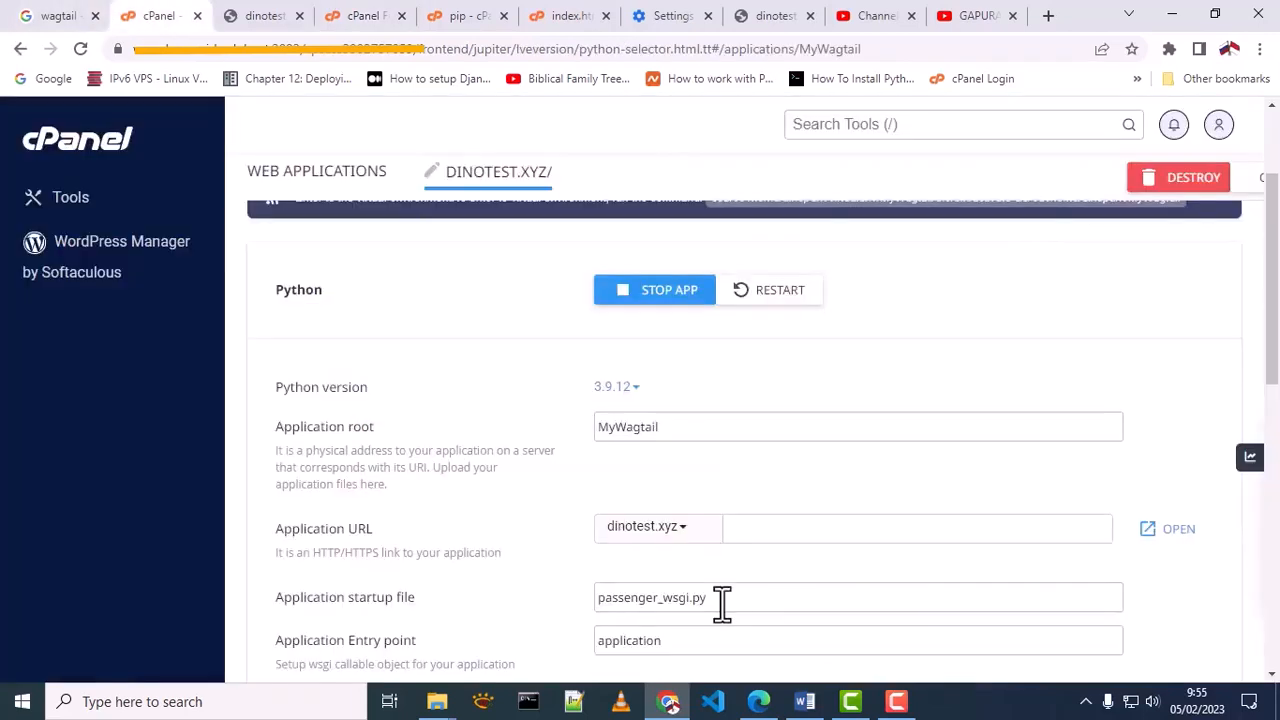
drag(722, 602, 588, 603)
key(ctrl+4)
click(490, 589)
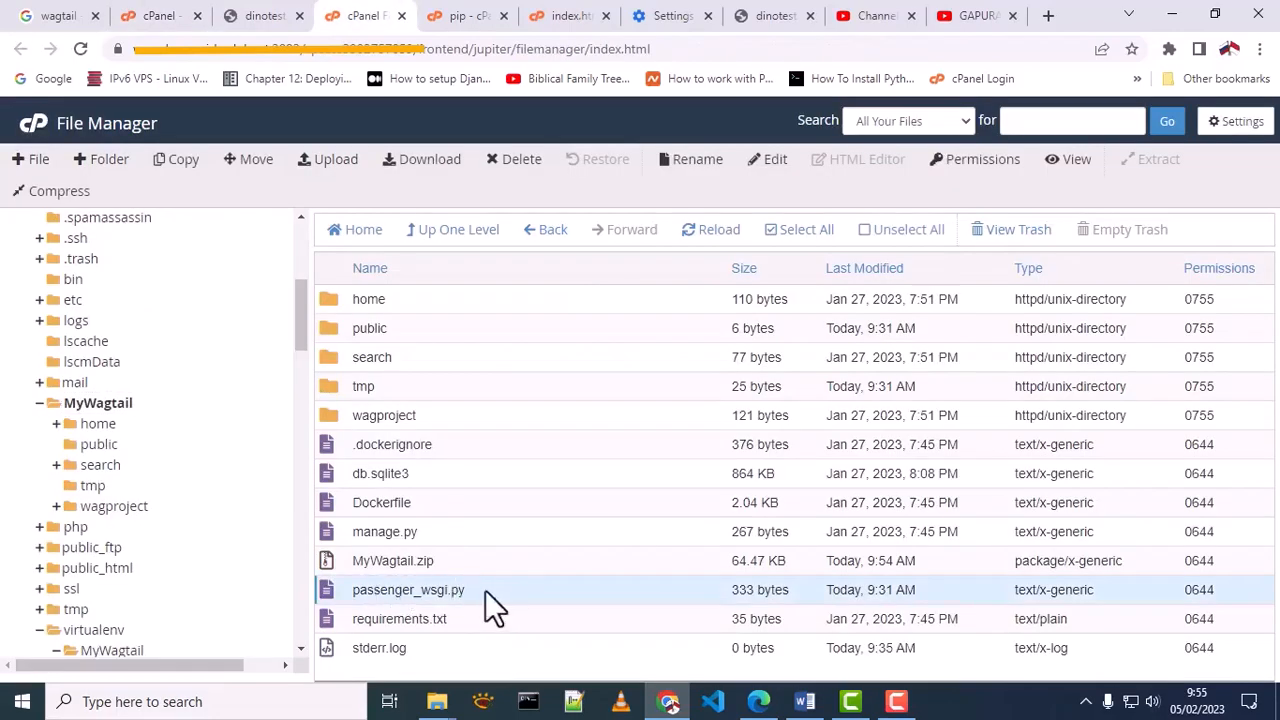
double_click(337, 419)
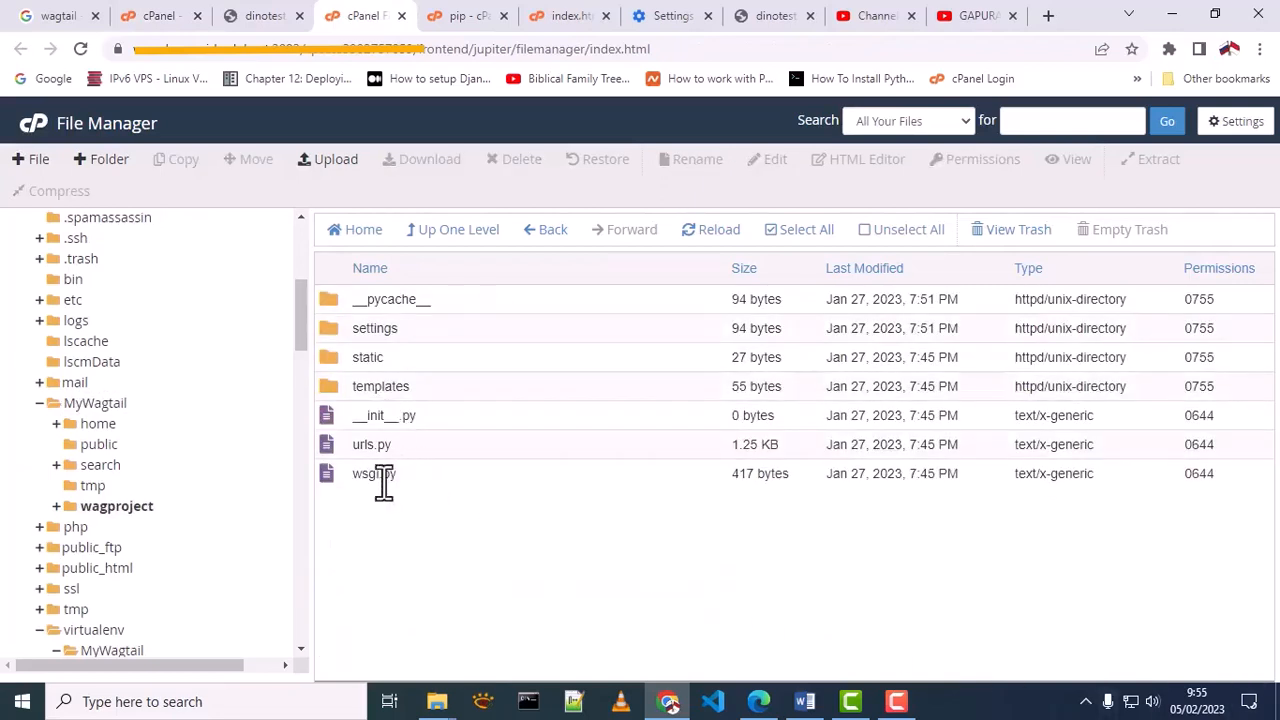
click(384, 478)
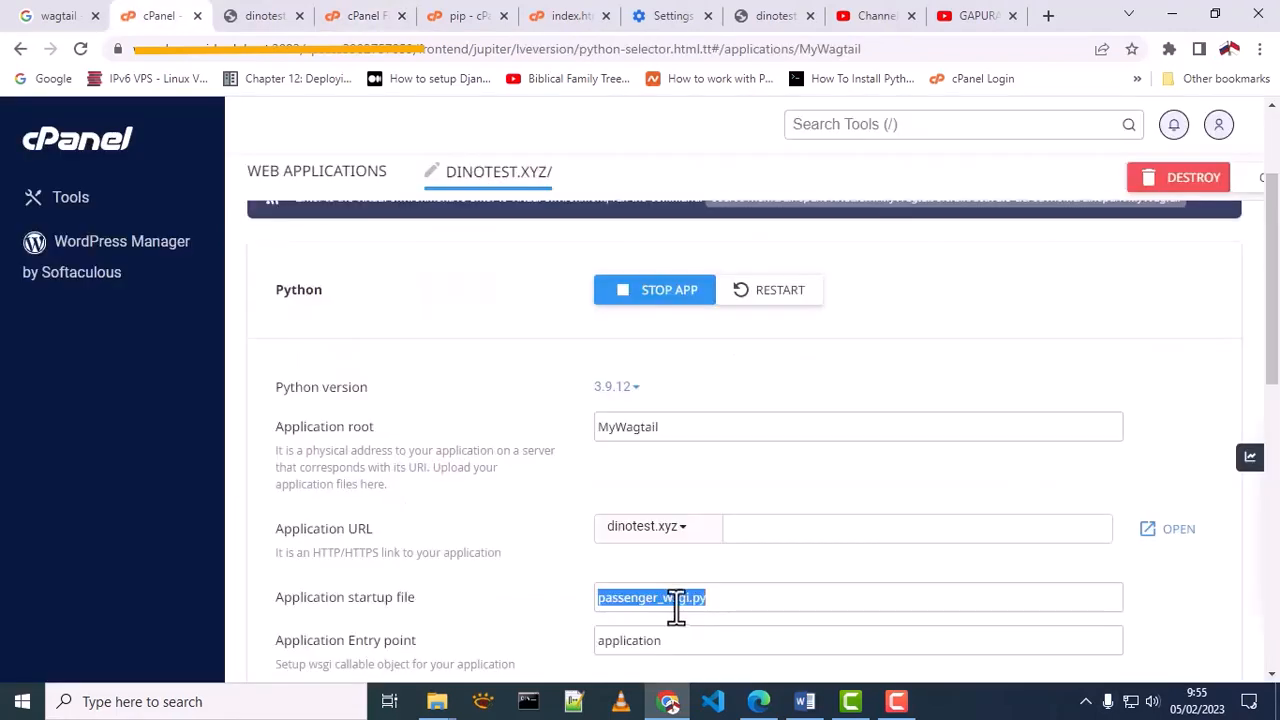
Set the Python application's startup file to wagproject/wsgi.py and save the configuration
click(662, 600)
drag(660, 600, 600, 600)
text(wagproject/)
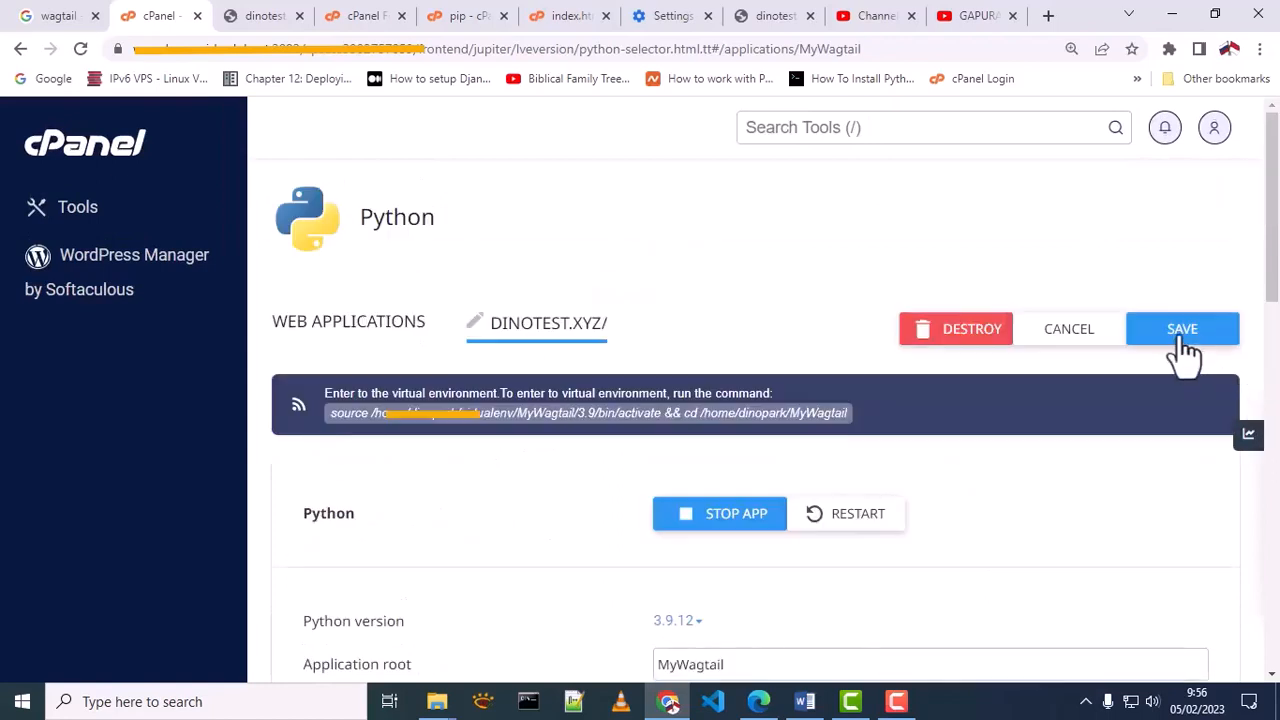
click(1183, 338)
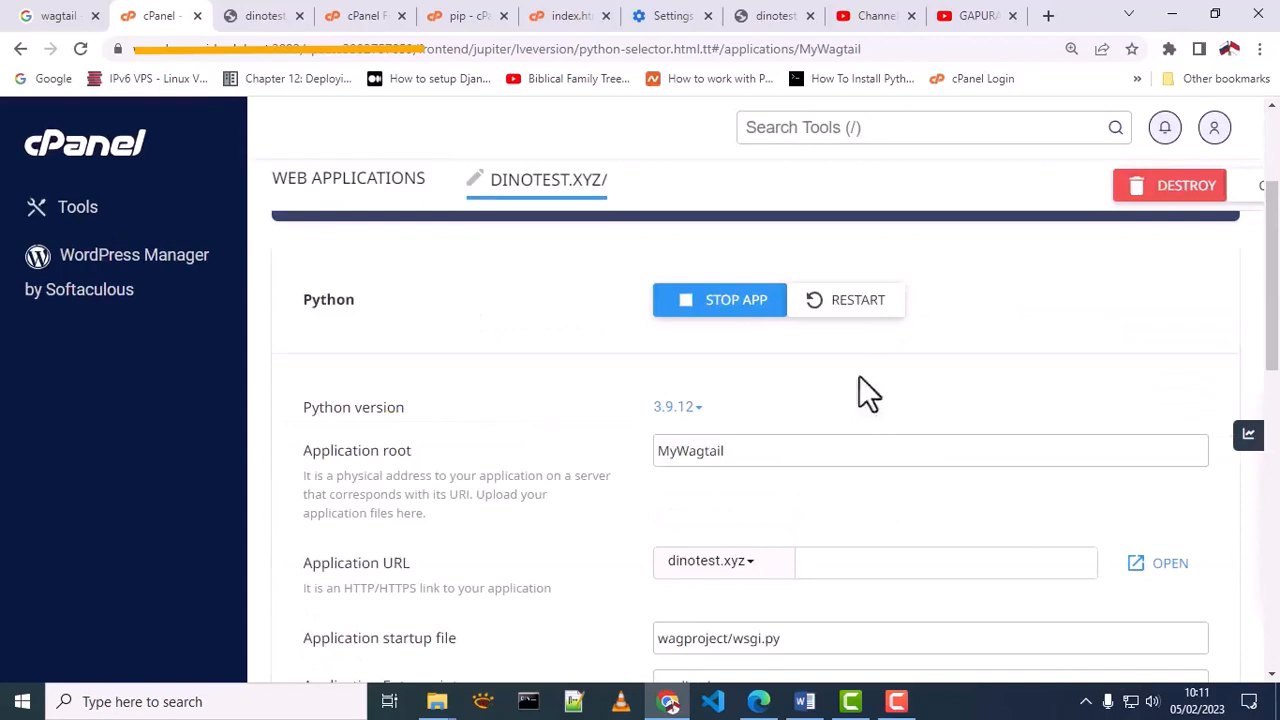
Restart the Python application, then open the dinotest.xyz site and go to its Wagtail admin interface
click(840, 302)
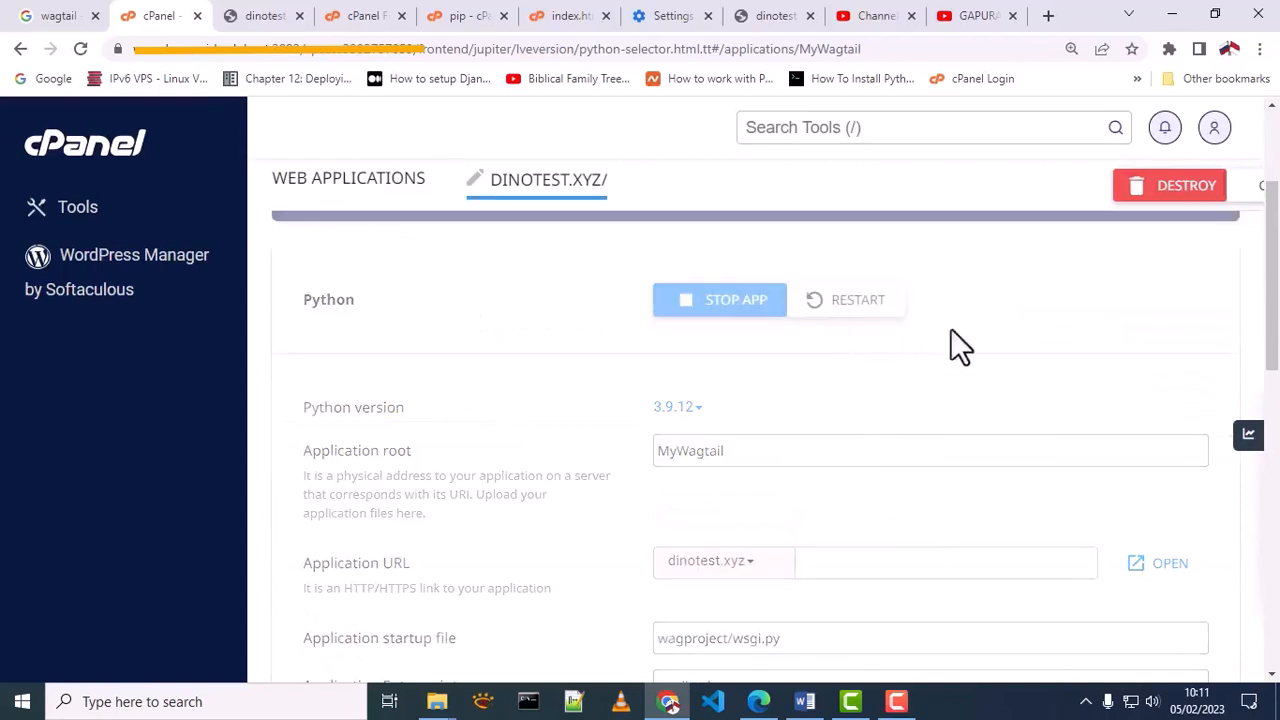
click(1160, 566)
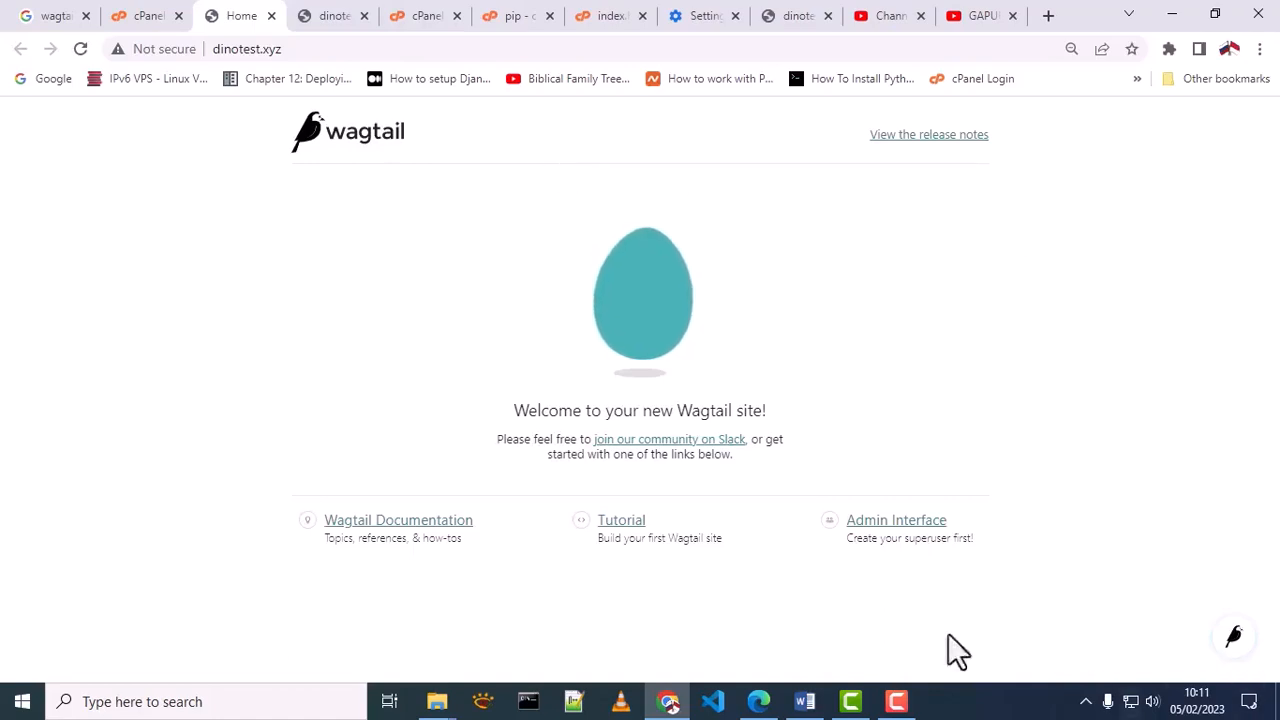
click(880, 527)
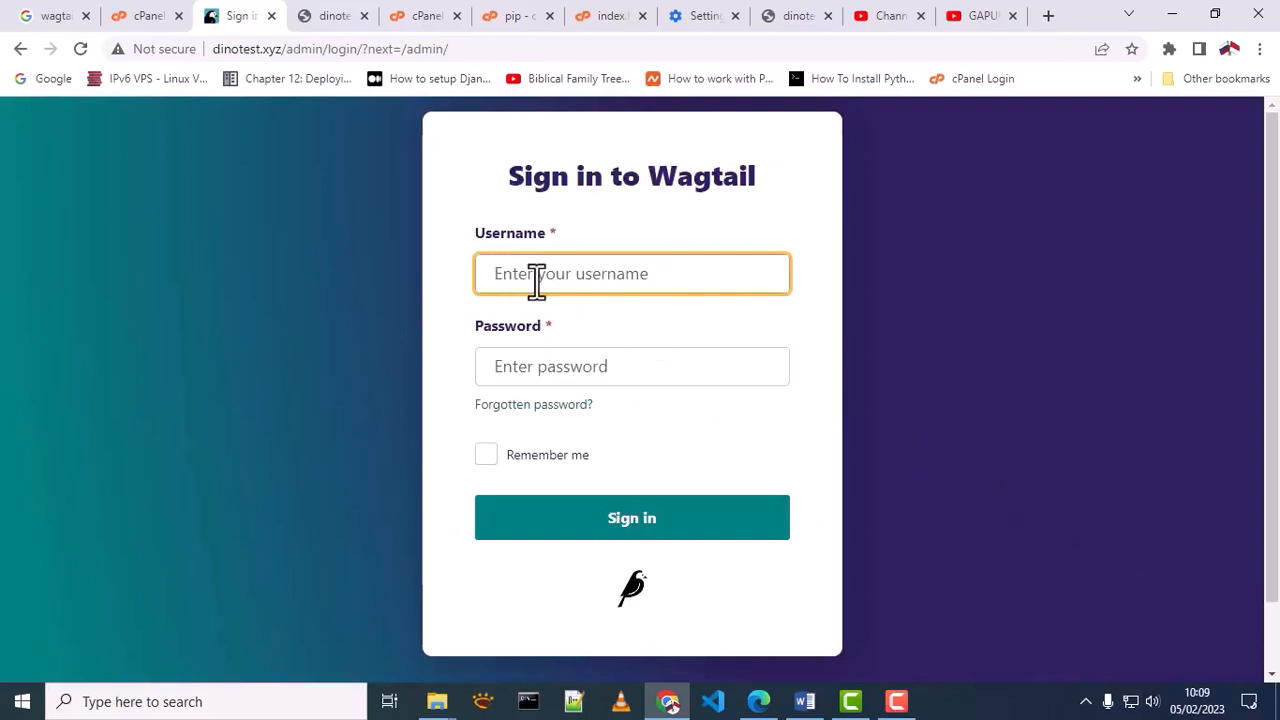
Sign in to the Wagtail admin with the username admin and the account password, dismissing the browser's offer to save the password
text(admin)
key(BackSpace)
key(BackSpace)
click(517, 366)
text(••••)
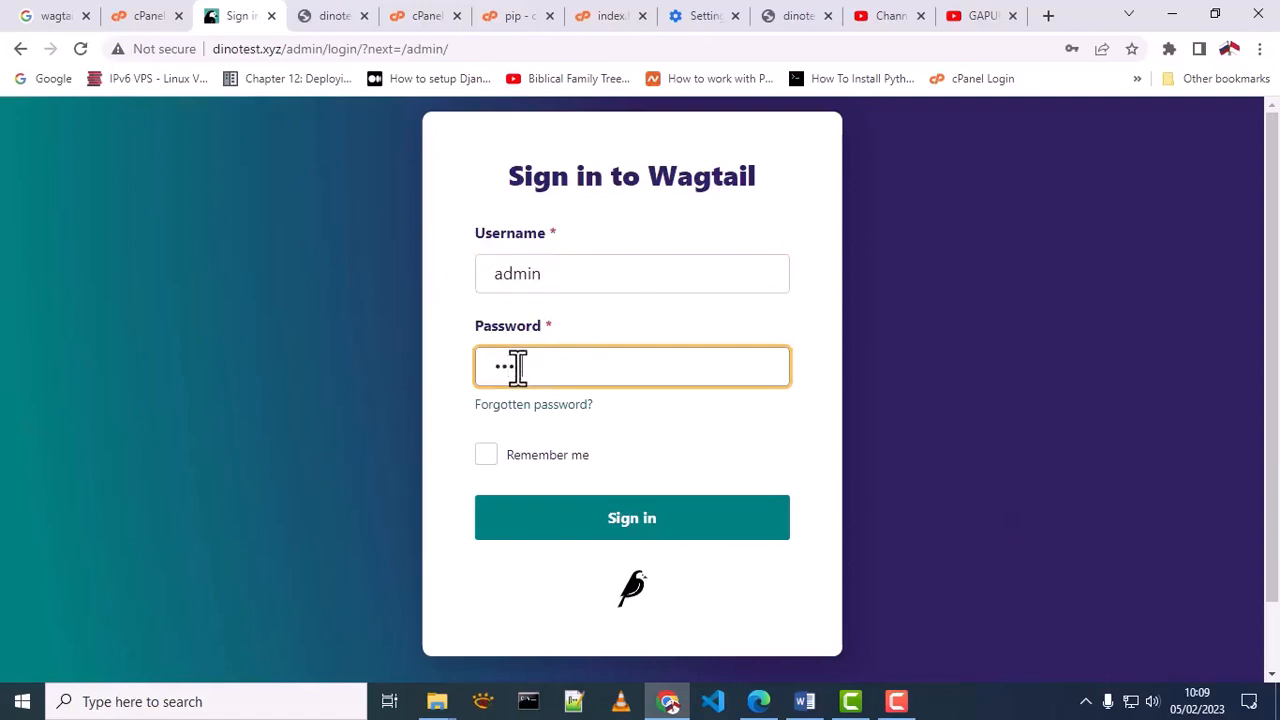
click(631, 535)
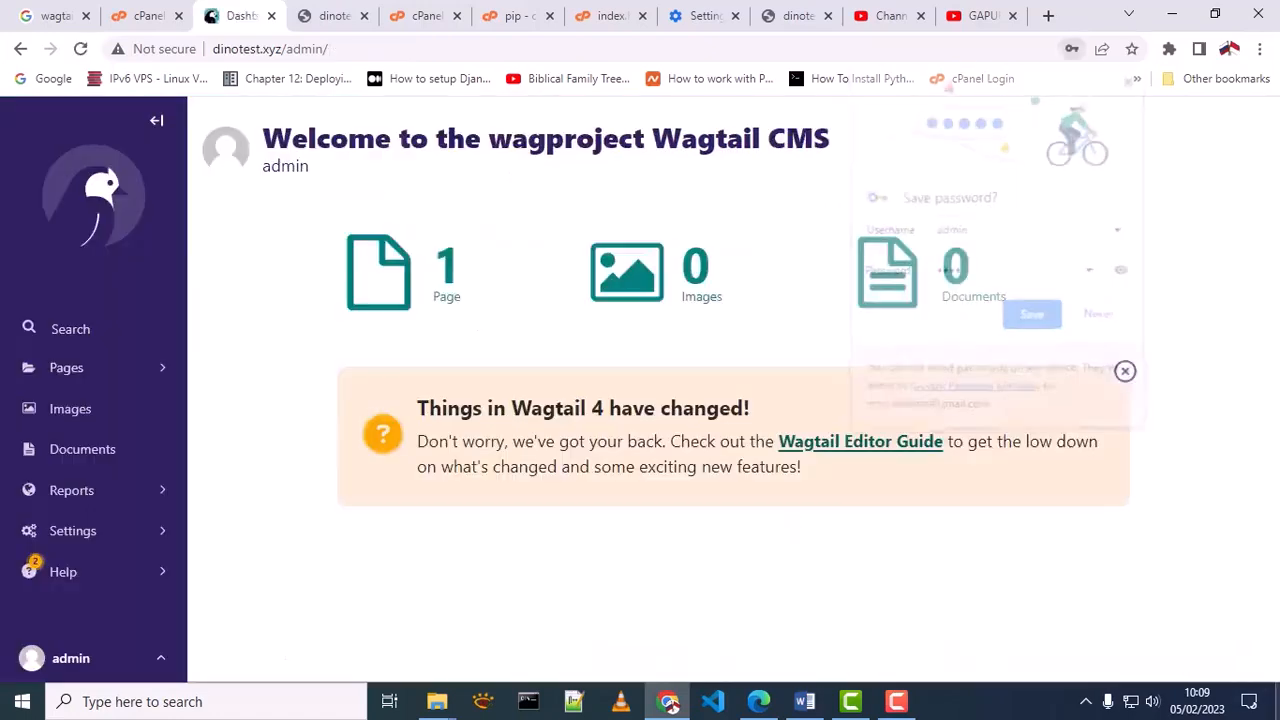
click(804, 319)
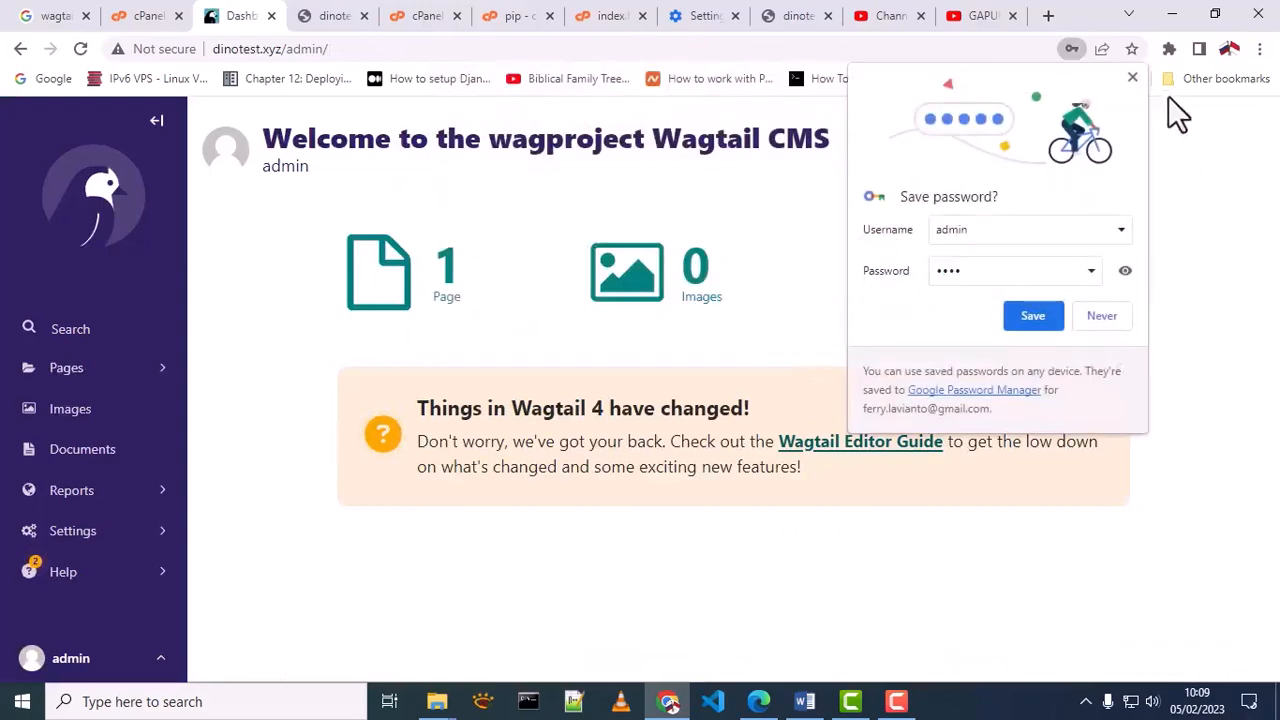
click(1132, 78)
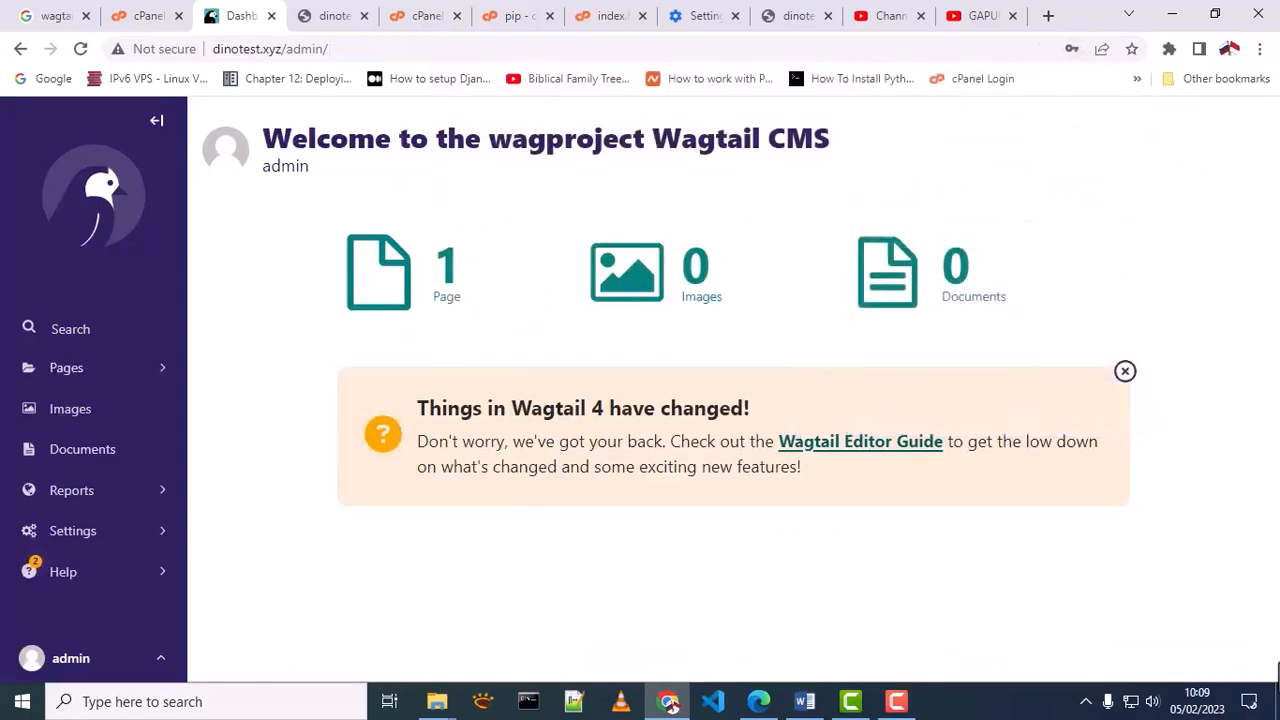
key(ctrl+minus)
key(ctrl+minus)
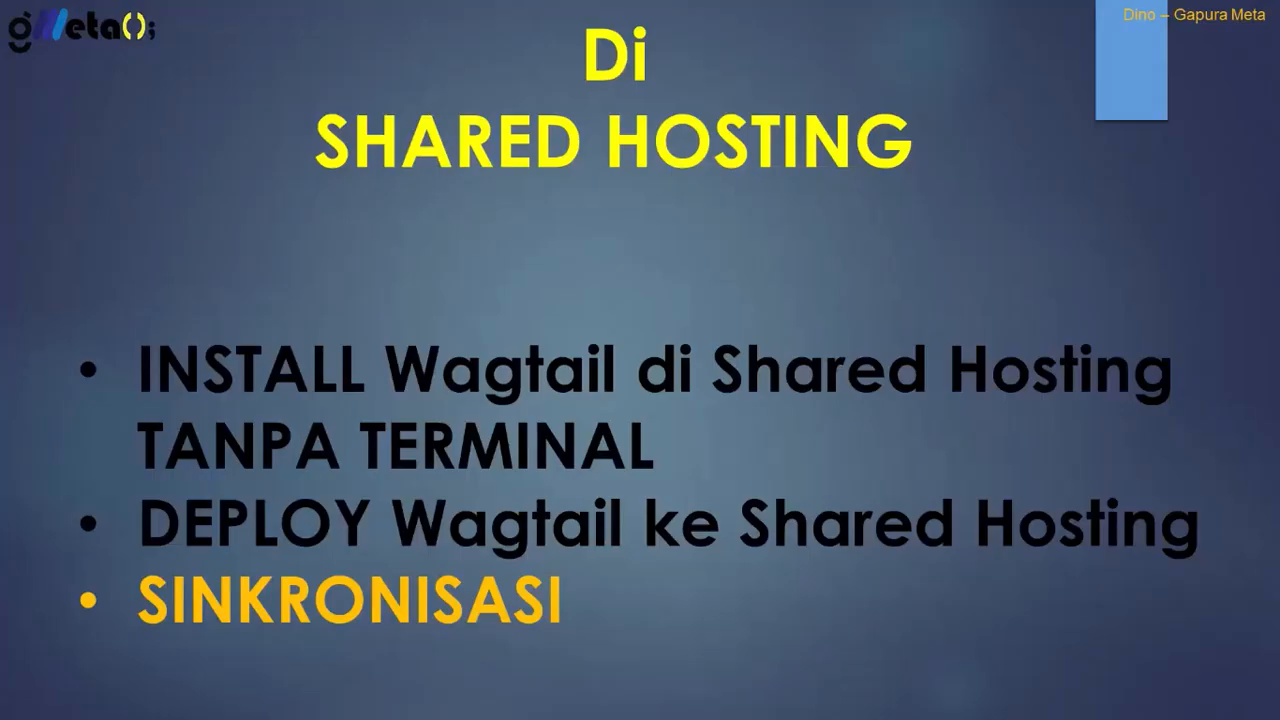